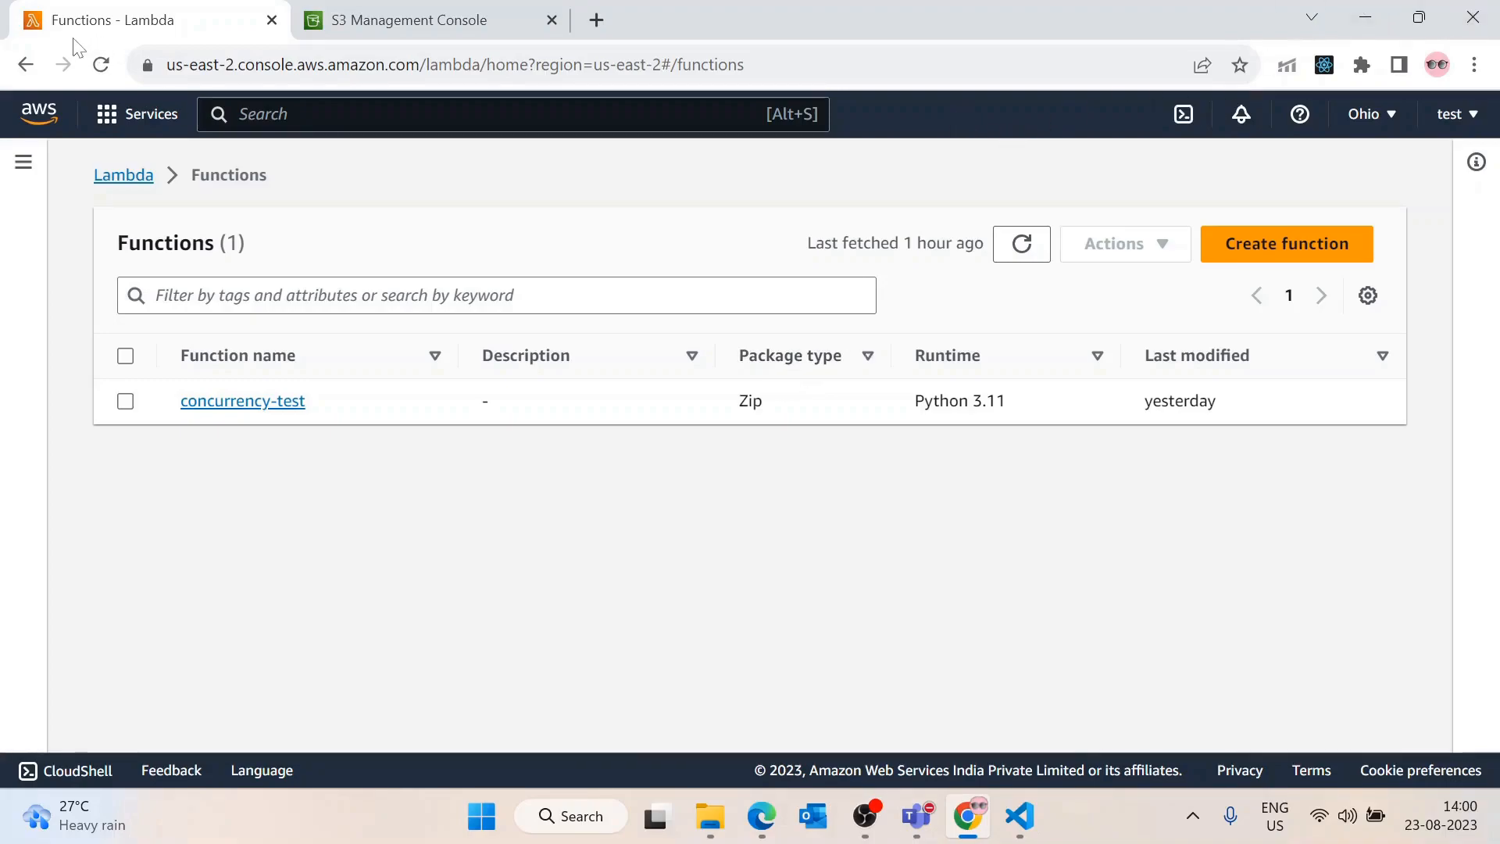
# Create a Lambda function from scratch named s3-trigger with the Python 3.11 runtime
pyautogui.click(1266, 250)
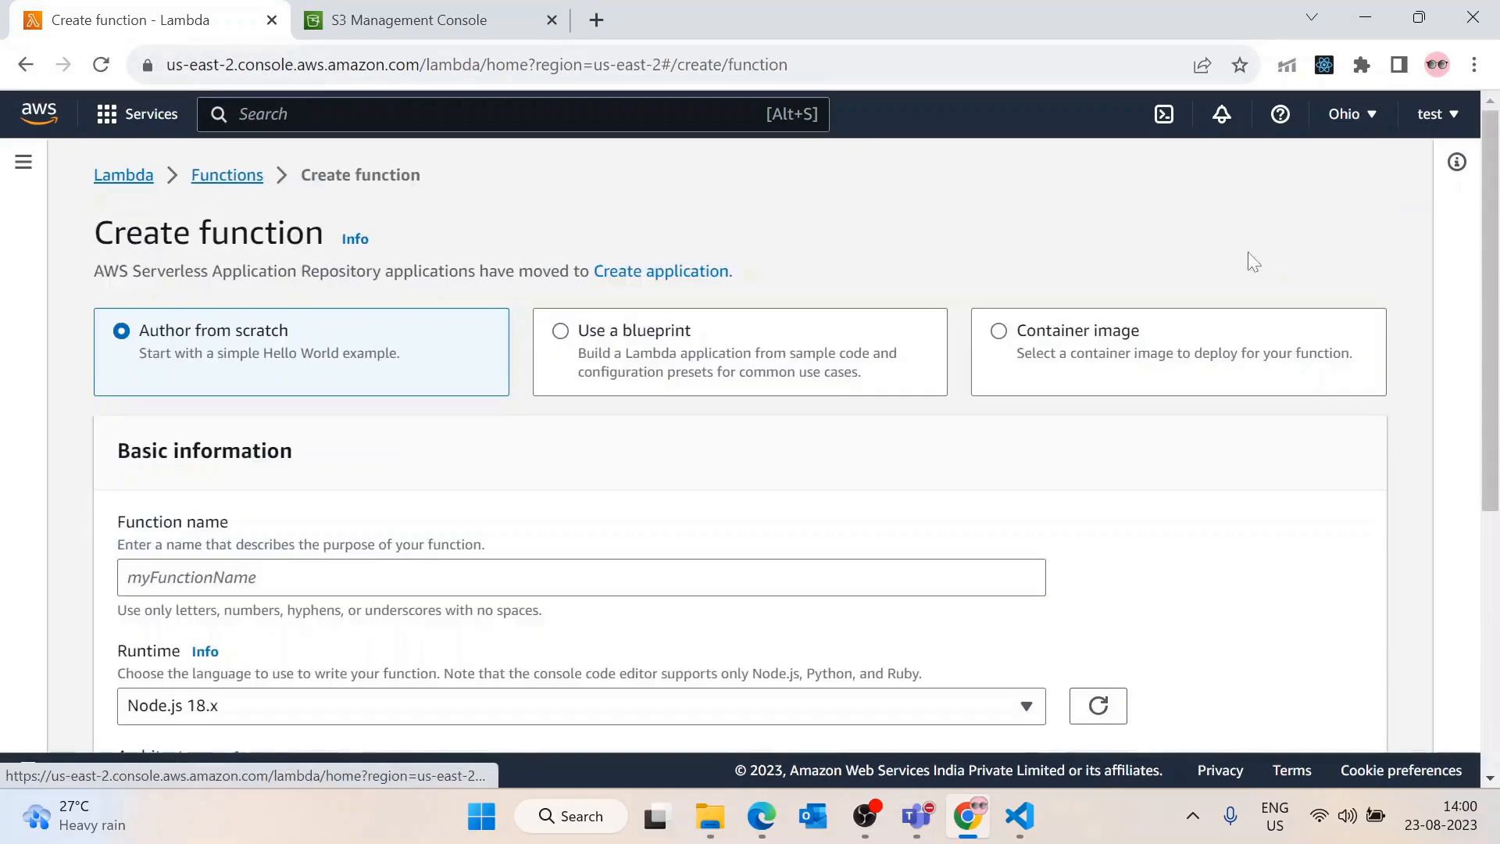
pyautogui.scroll(-1, 227, 535)
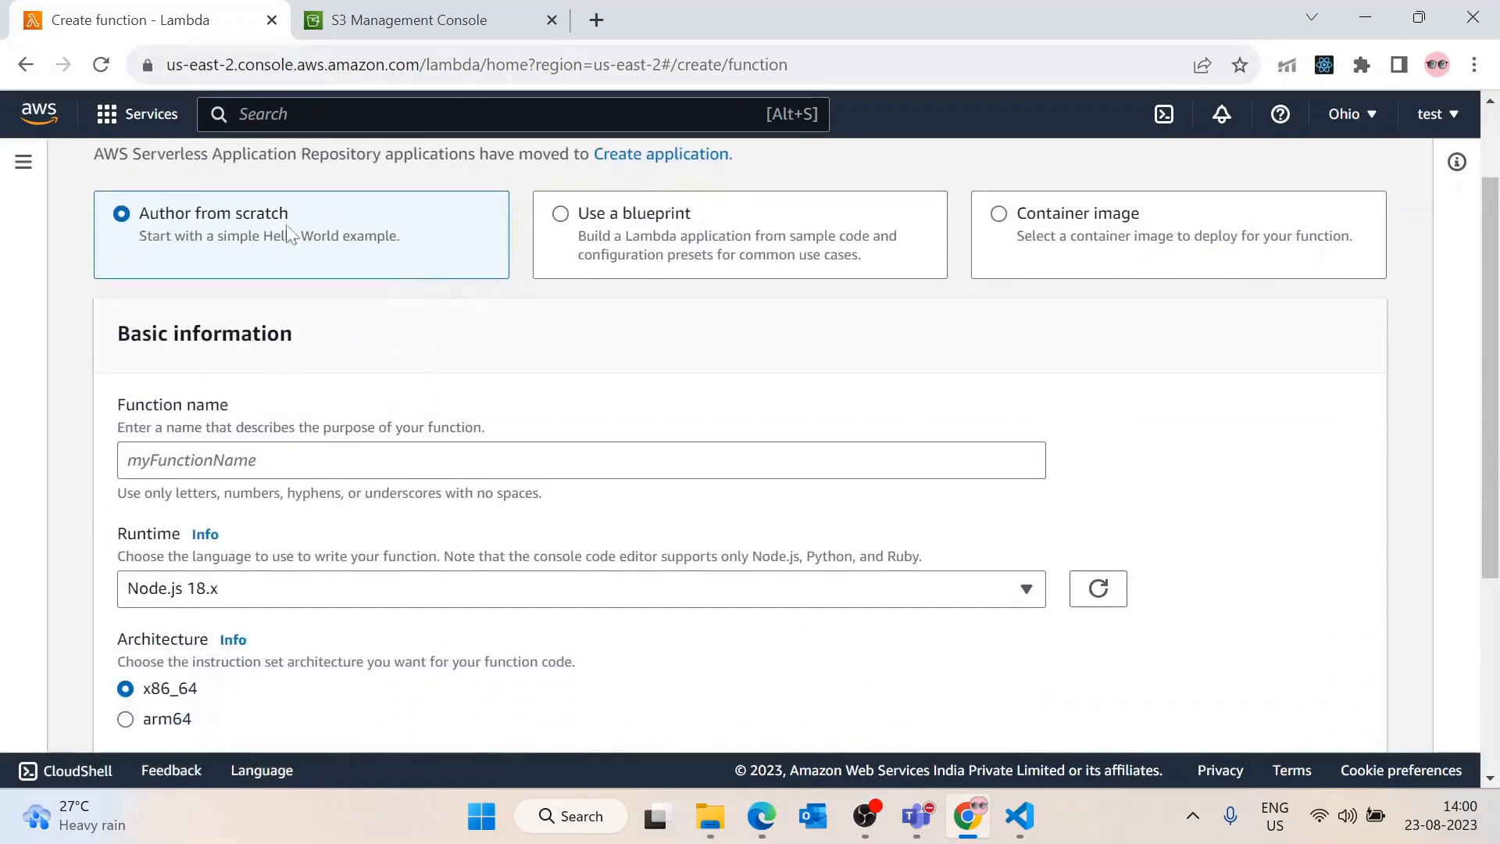
pyautogui.click(375, 460)
pyautogui.write('s')
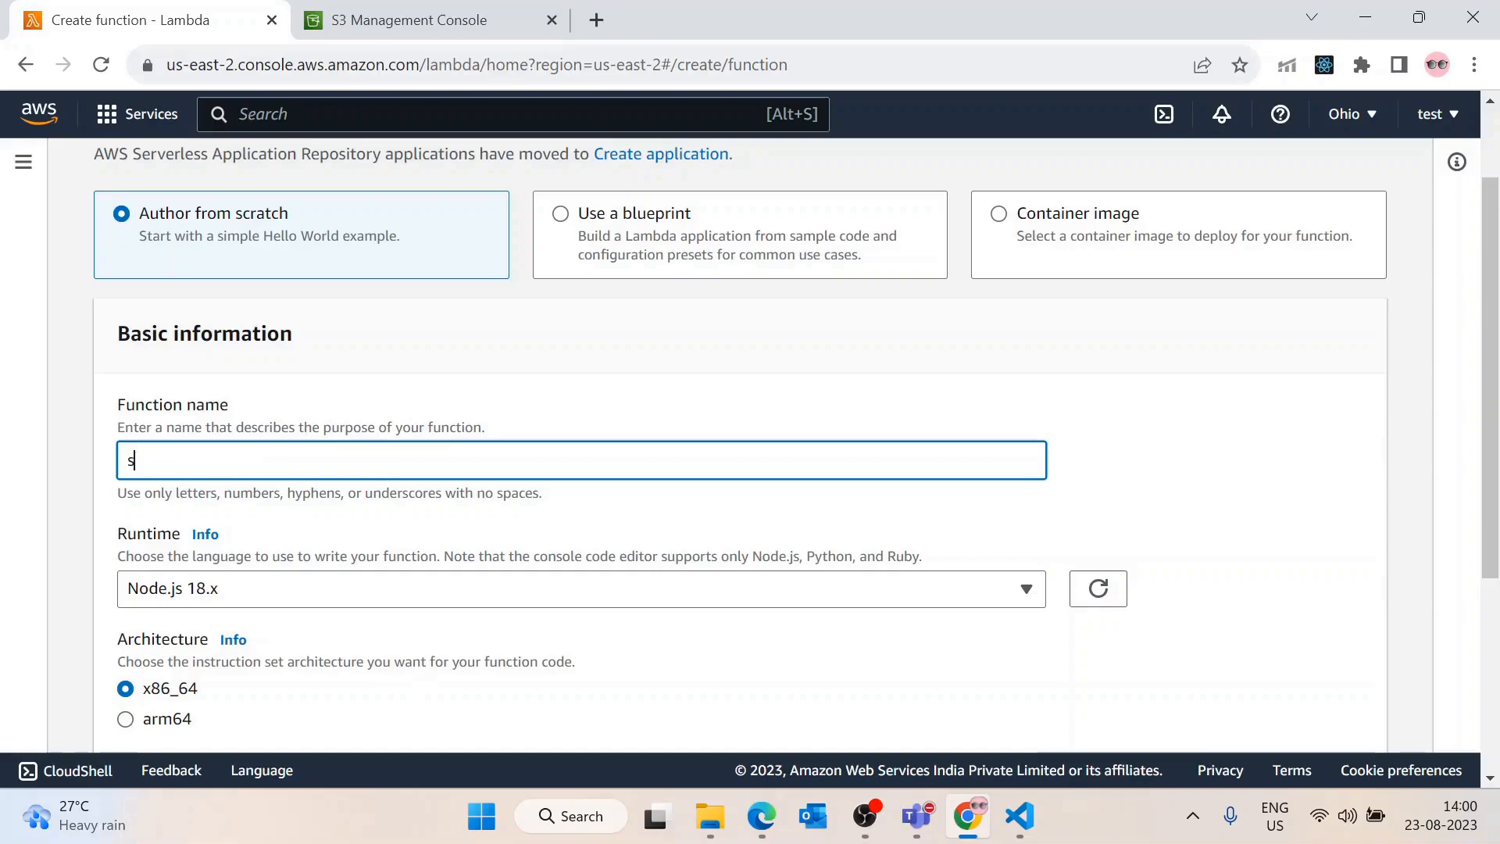
pyautogui.write('3-trigger')
pyautogui.scroll(-1, 536, 491)
pyautogui.click(536, 471)
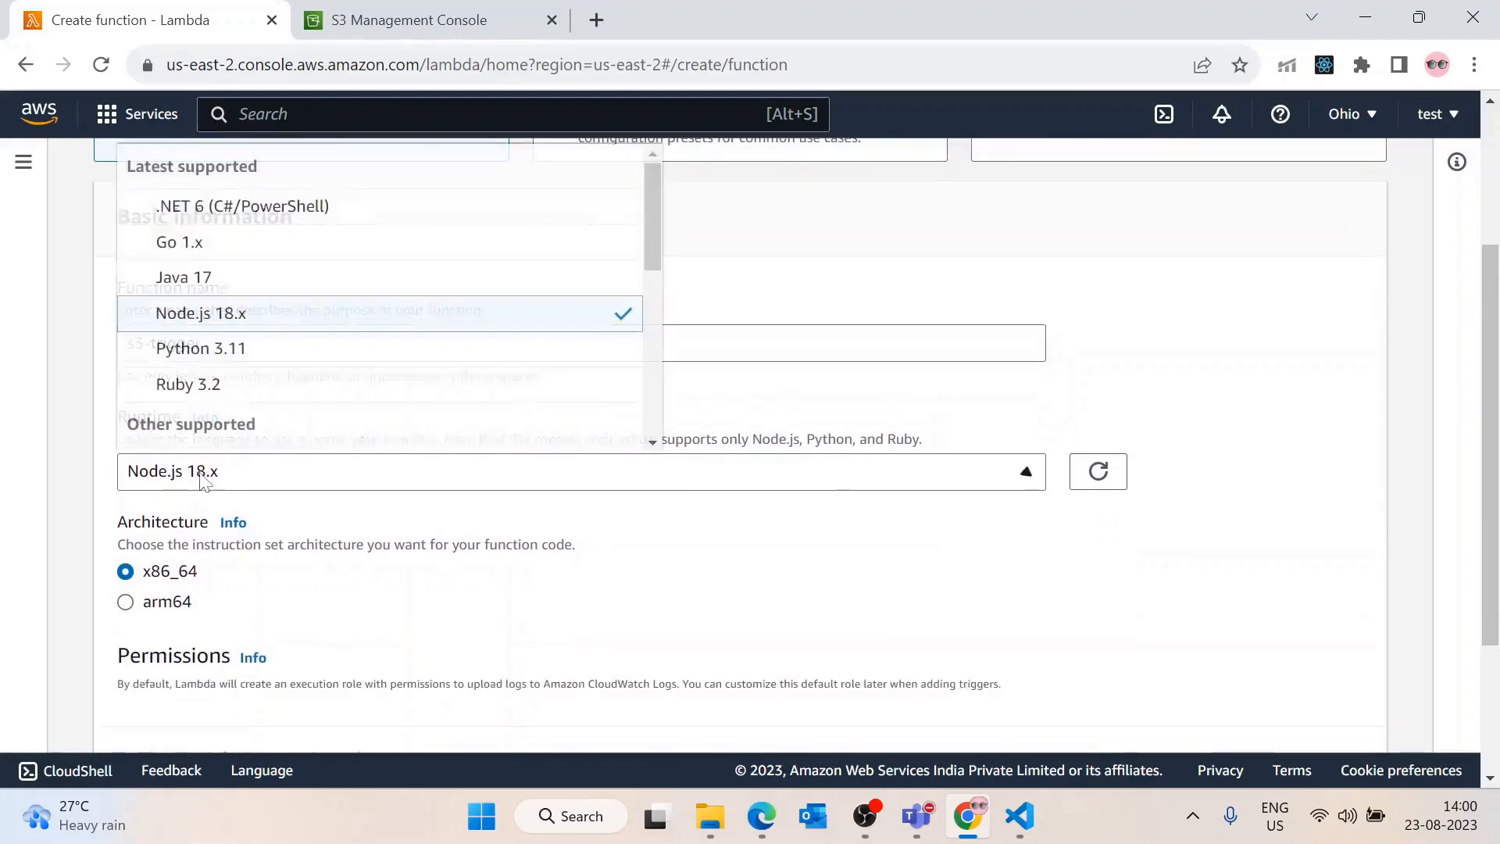
pyautogui.click(221, 349)
pyautogui.scroll(-2, 261, 362)
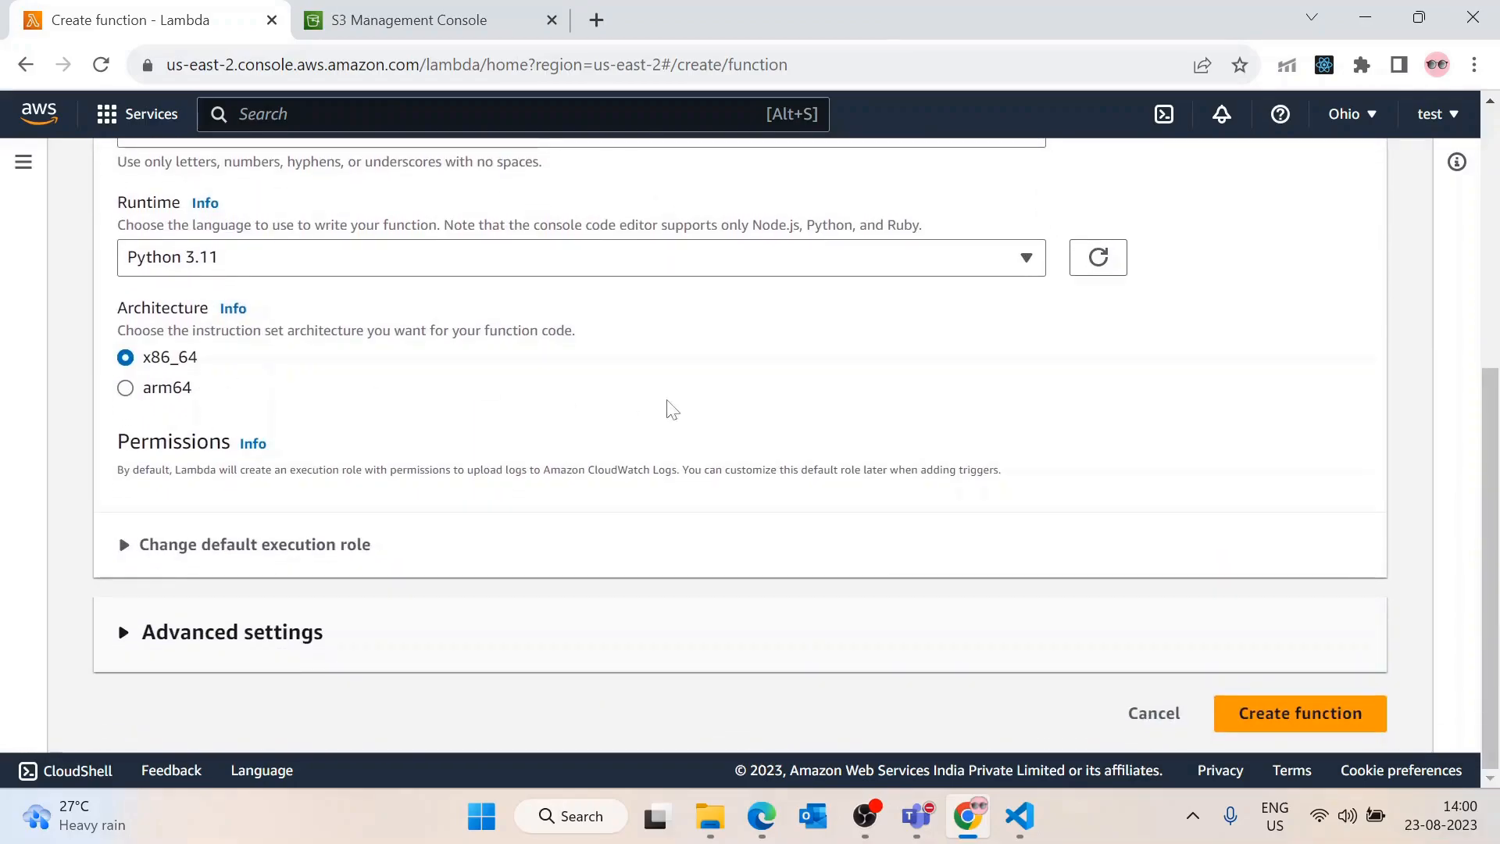
pyautogui.click(1304, 718)
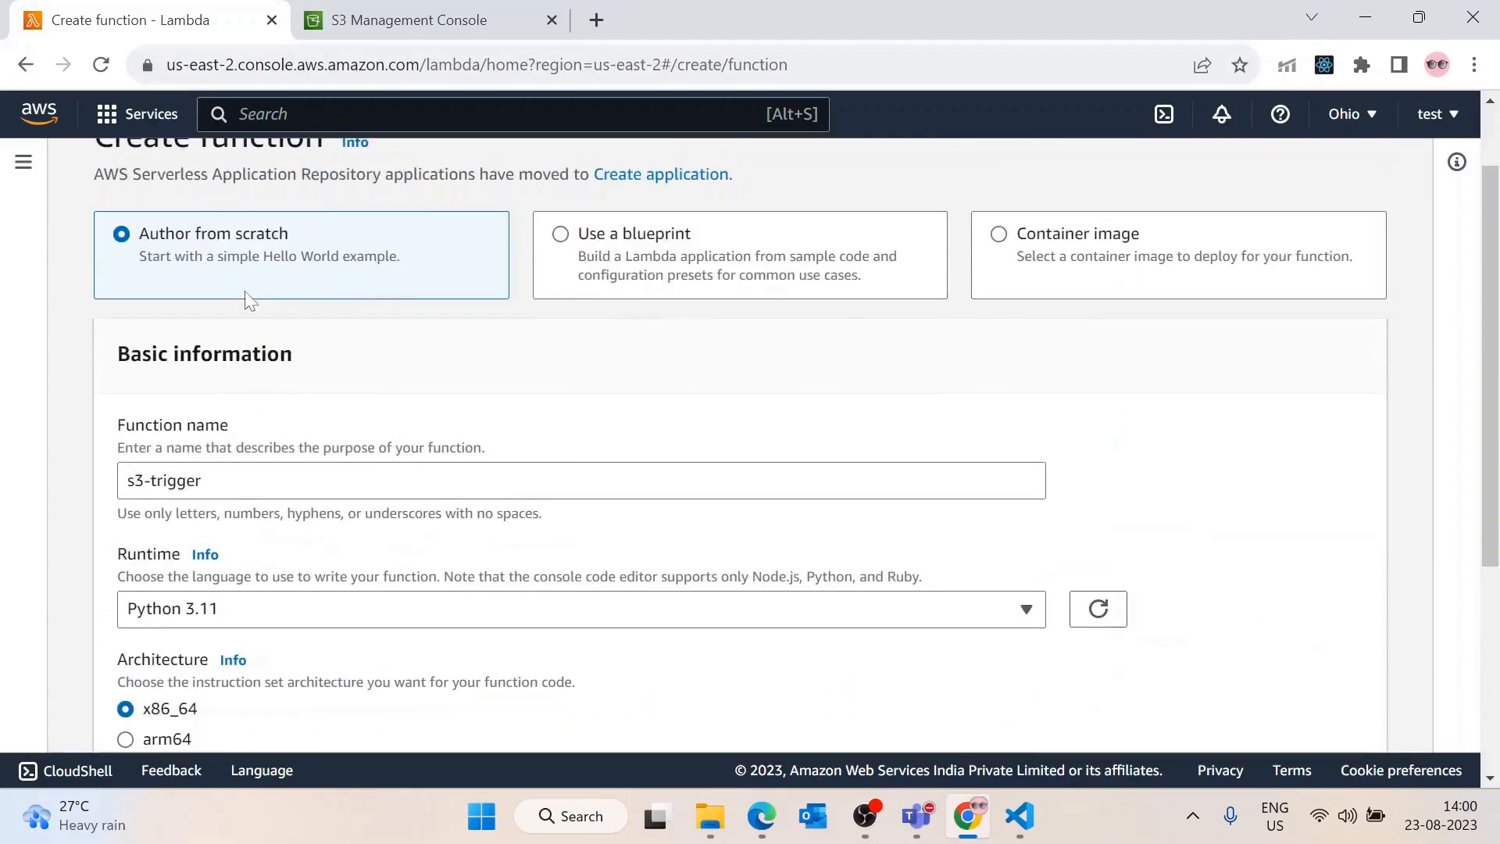
# Switch to the S3 console and start a new bucket named test-lambda-trigger-bucket
pyautogui.click(406, 22)
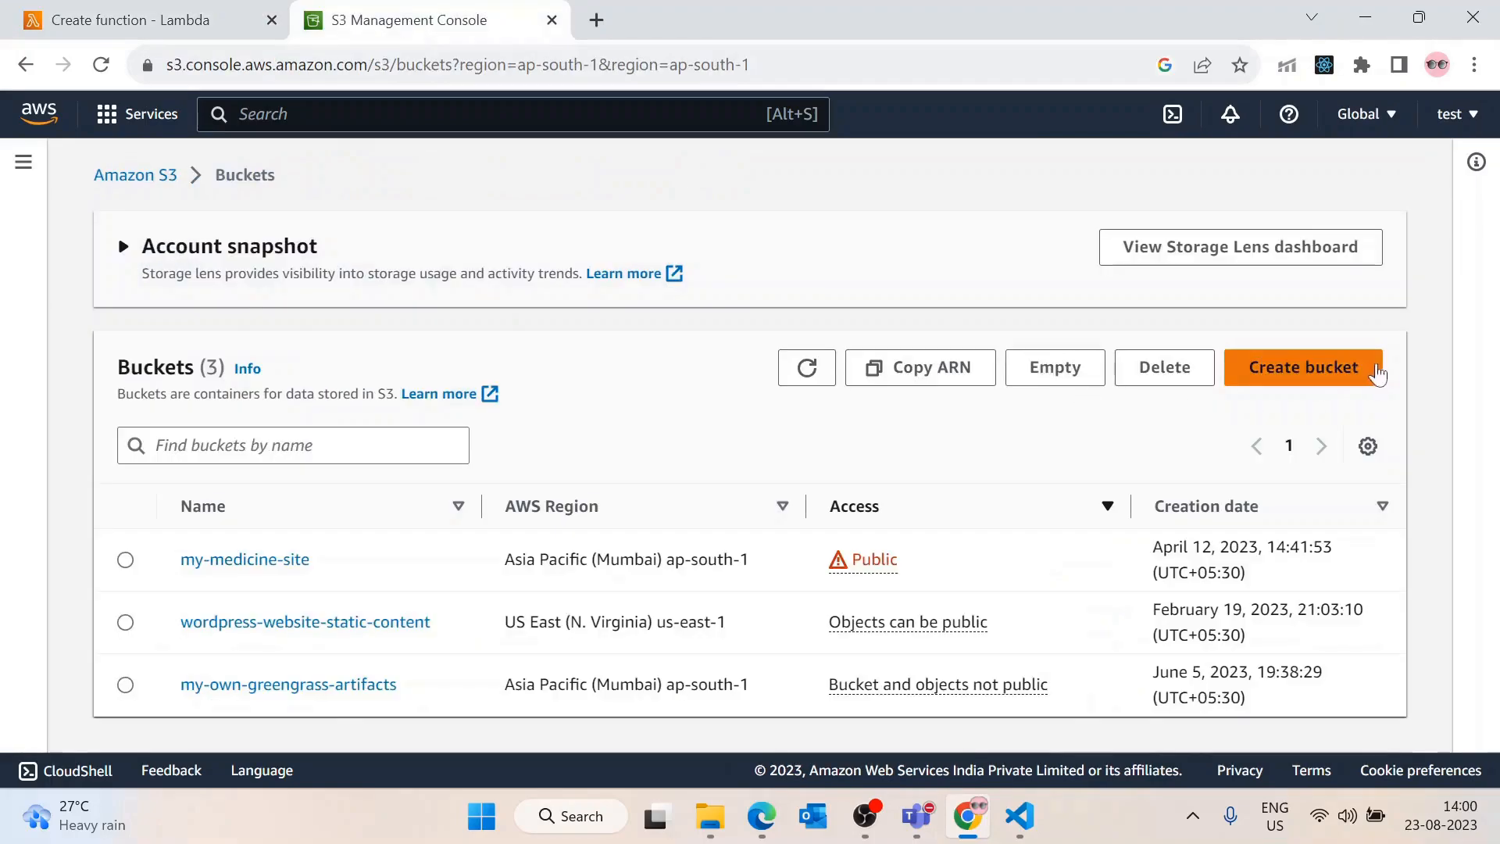
pyautogui.click(1305, 371)
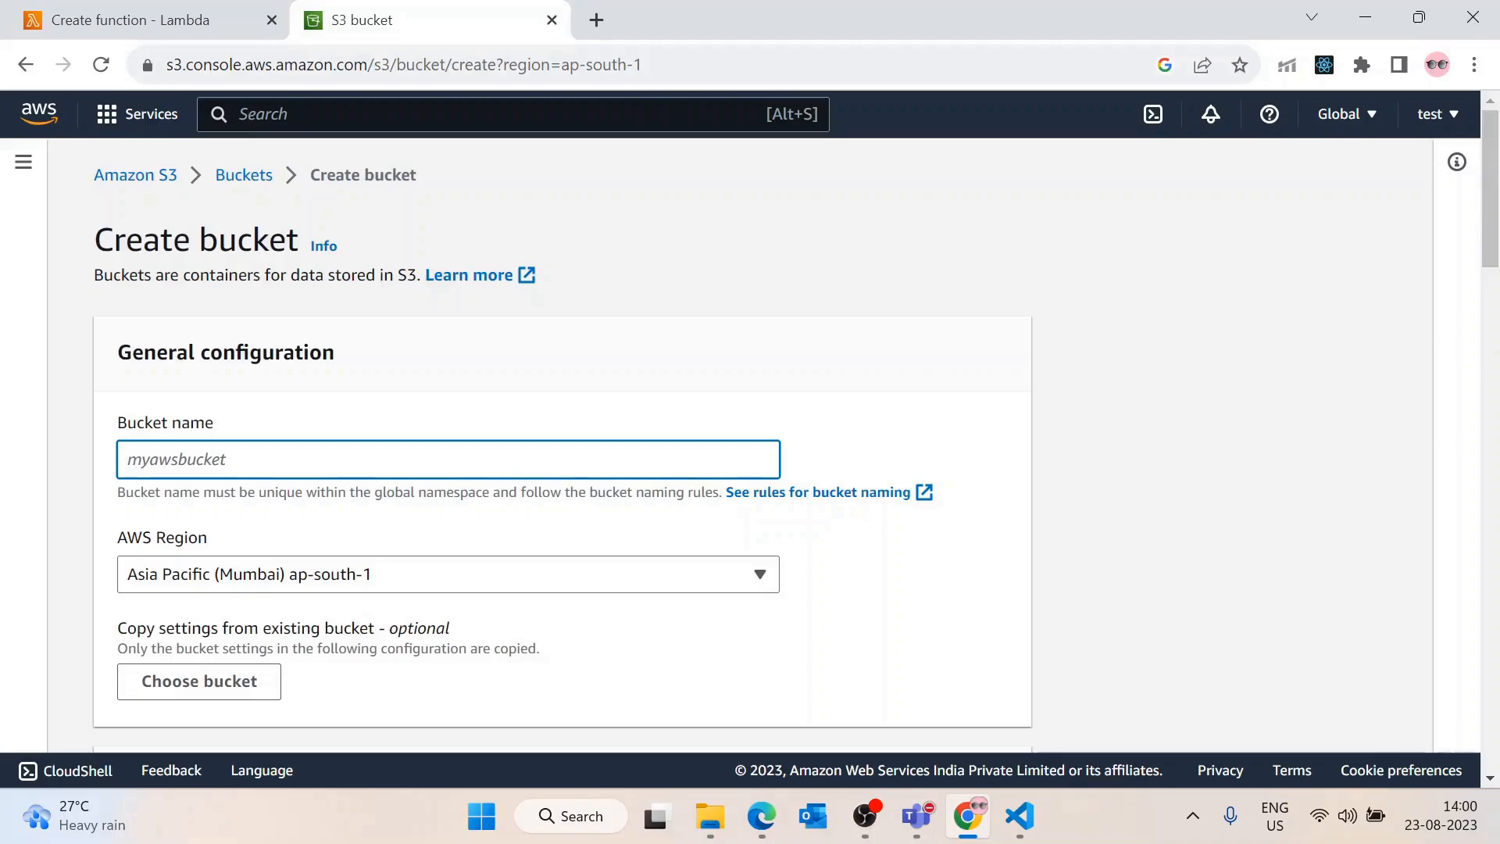
pyautogui.write('test-lambda-')
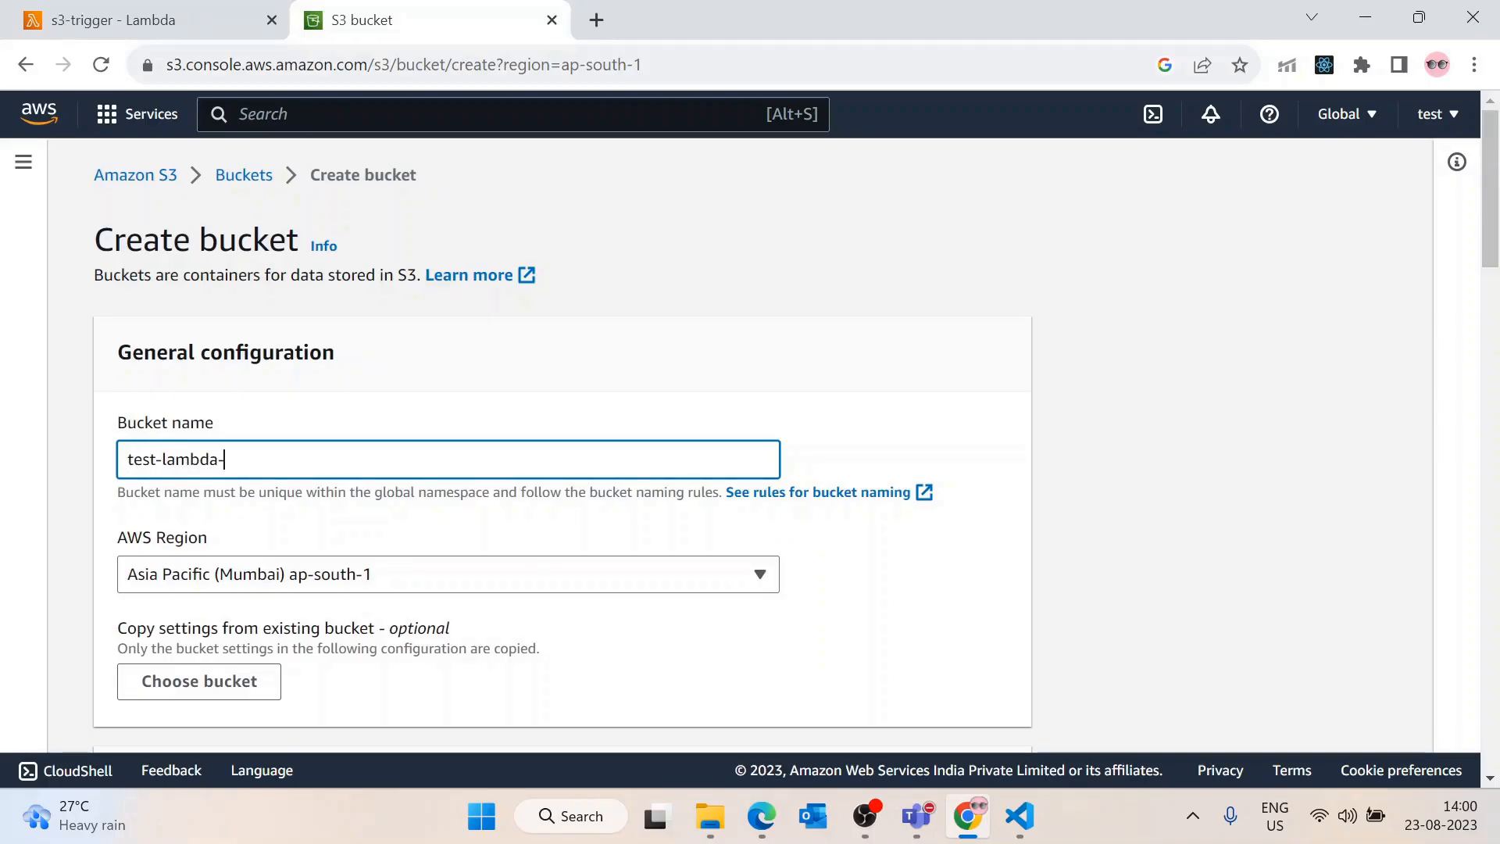
pyautogui.write('trigger-bucke')
pyautogui.scroll(-3, 195, 446)
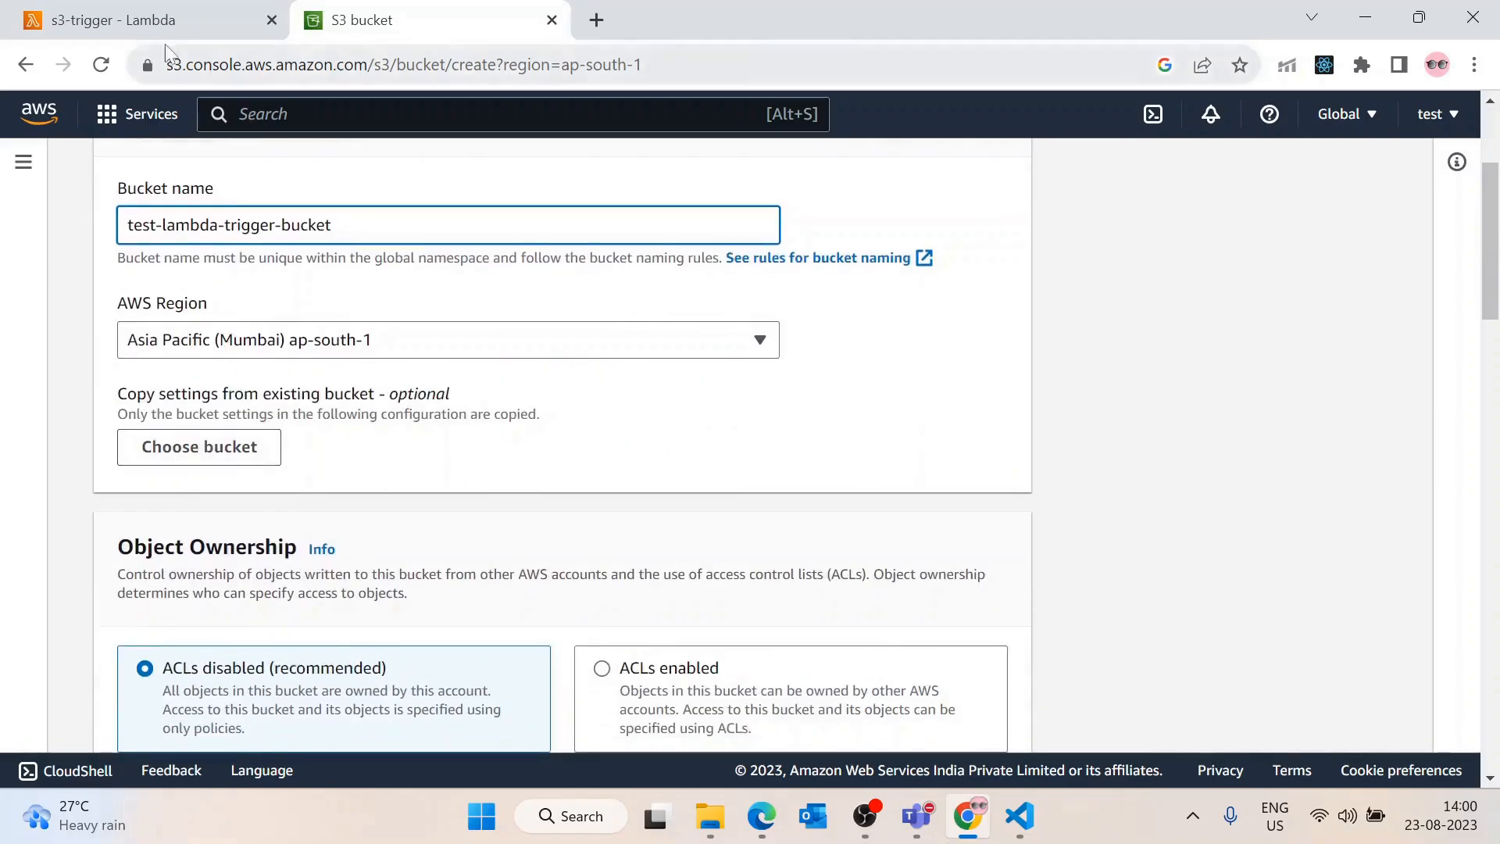
# Set the new bucket's AWS Region to US East (Ohio) us-east-2, keeping the other settings at their defaults
pyautogui.click(149, 20)
pyautogui.click(359, 20)
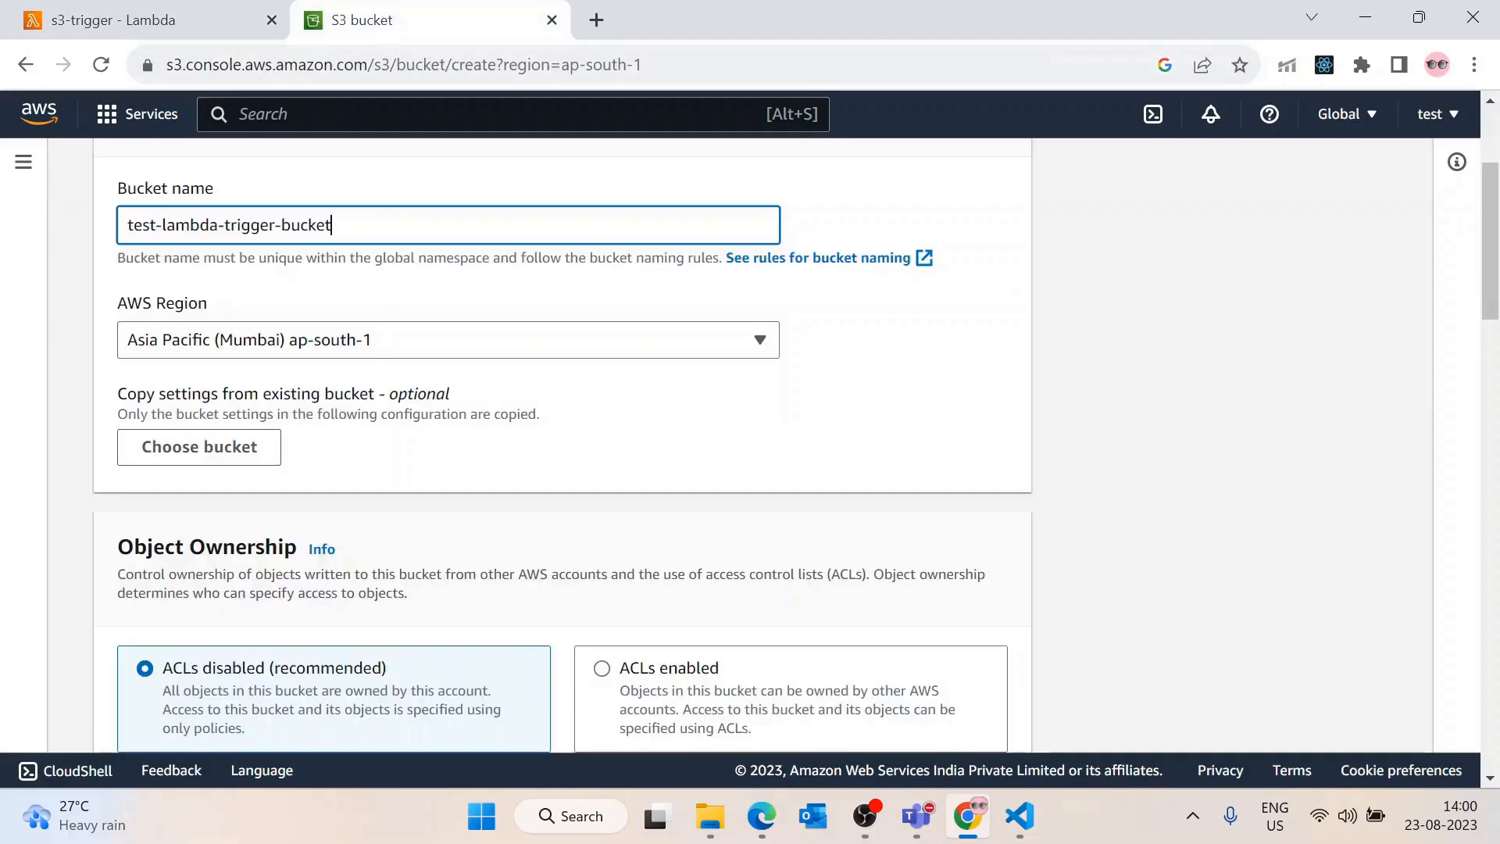
pyautogui.click(348, 337)
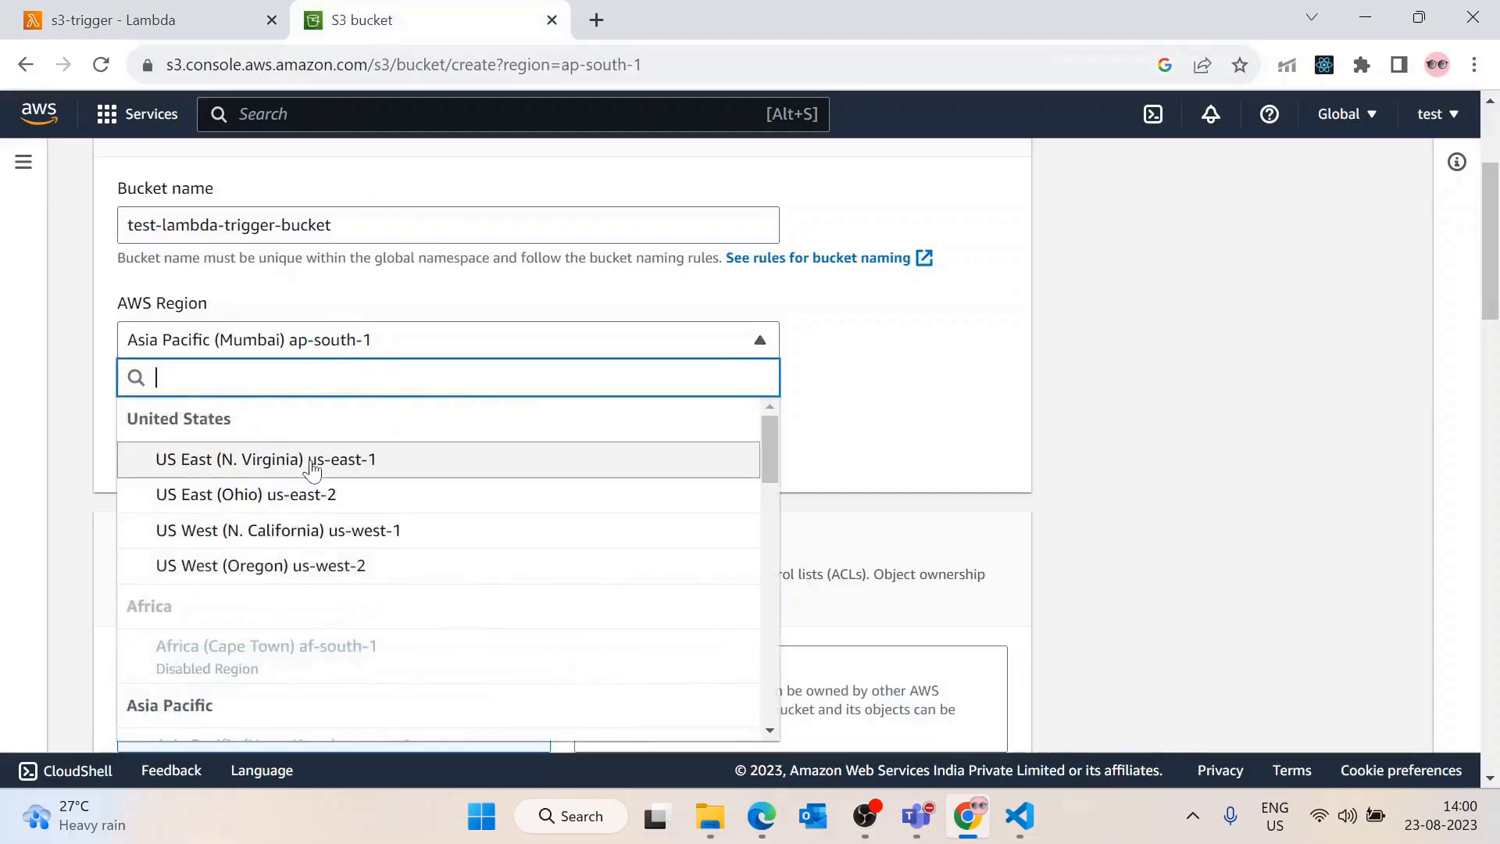
pyautogui.click(313, 495)
pyautogui.scroll(-8, 426, 378)
pyautogui.scroll(-15, 469, 461)
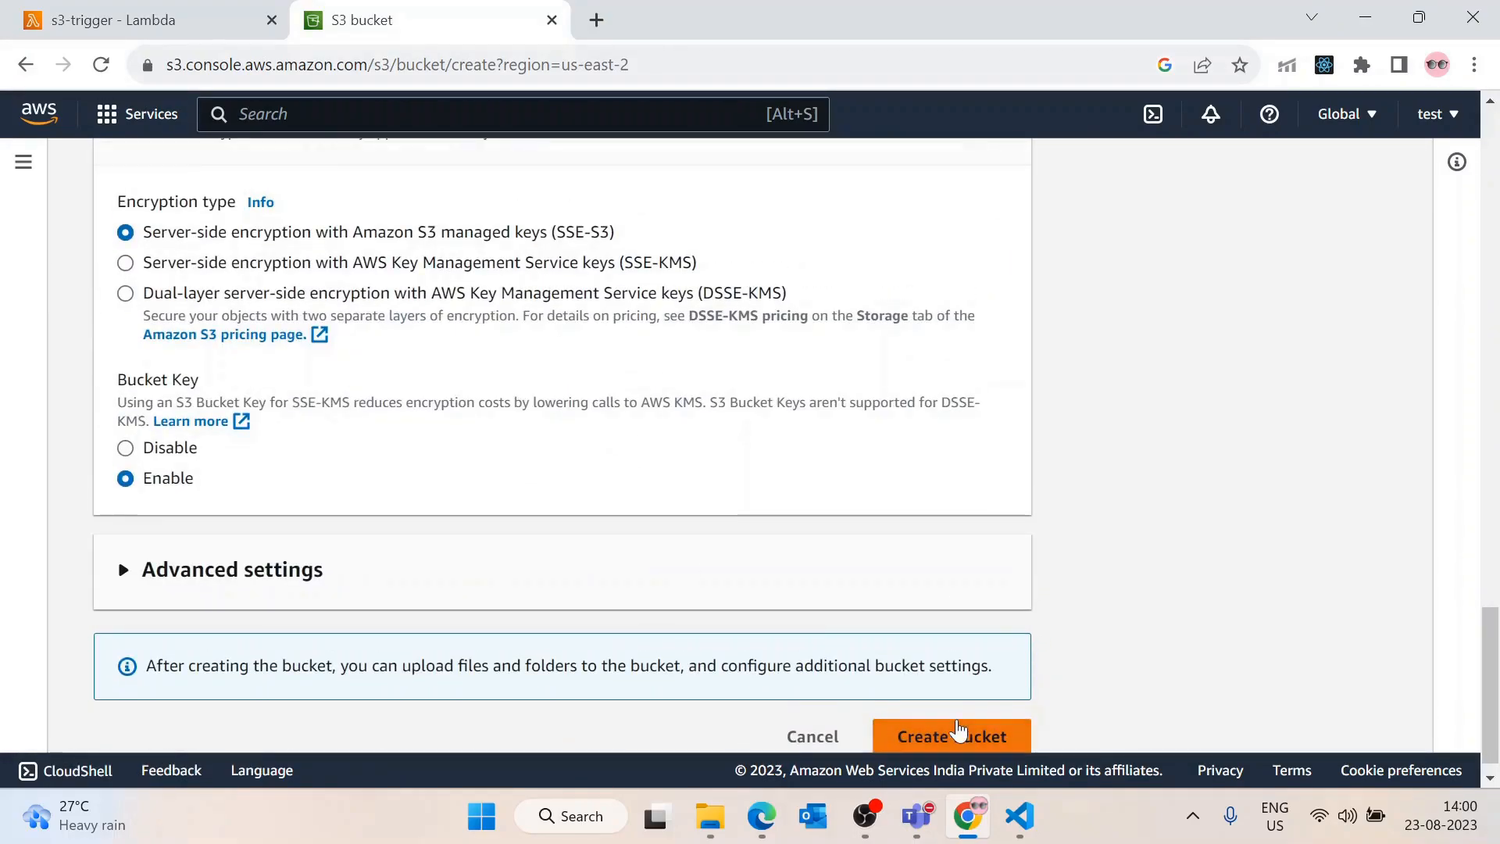
# Change the bucket name to test-lambda-trigger-bucket-1234, create the bucket and dismiss the notification
pyautogui.scroll(15, 696, 469)
pyautogui.scroll(5, 697, 471)
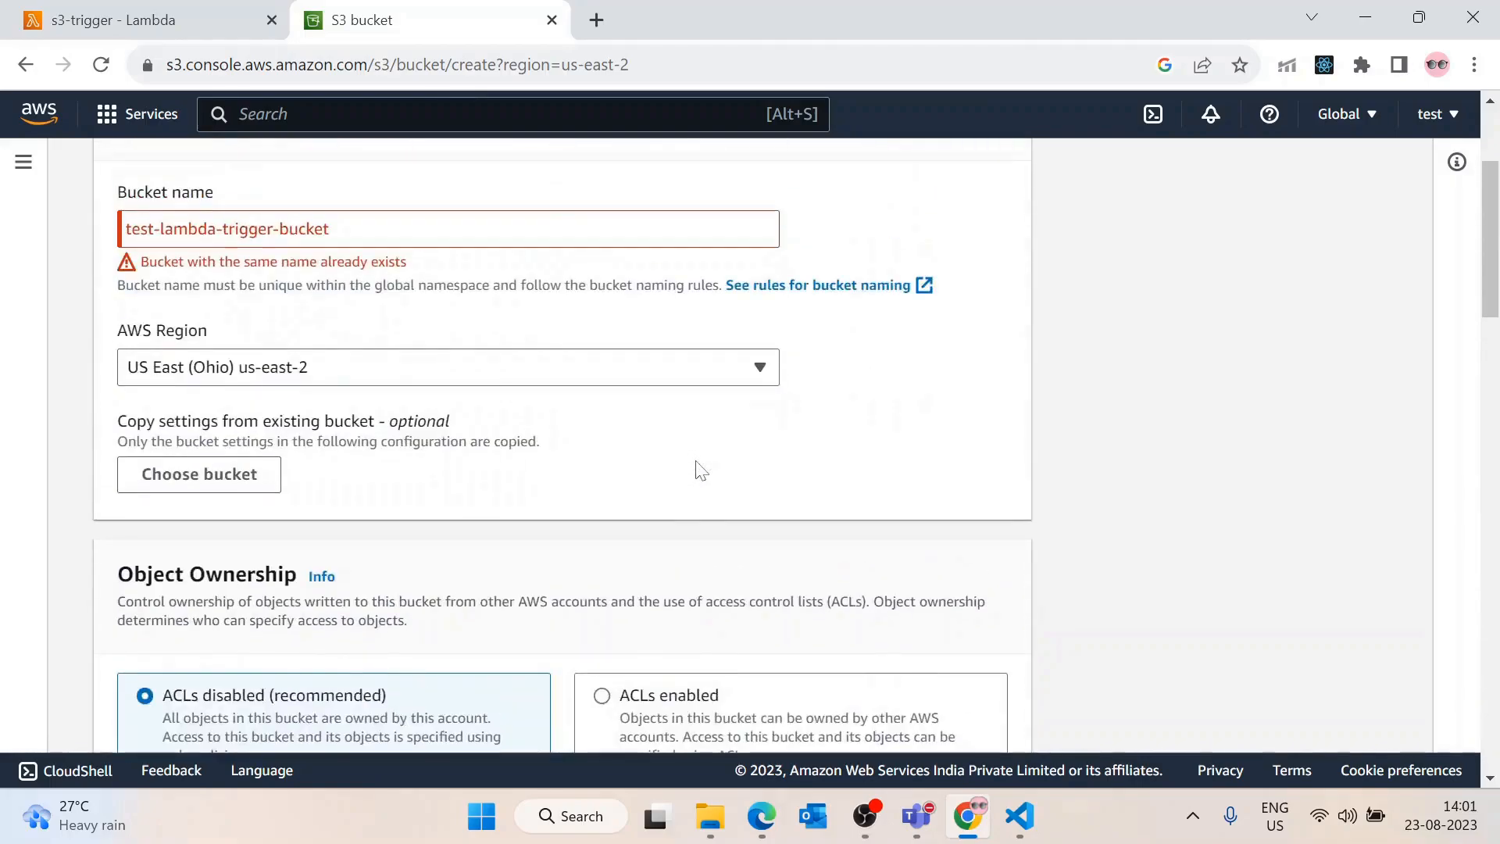
pyautogui.scroll(2, 364, 367)
pyautogui.click(367, 461)
pyautogui.write('-')
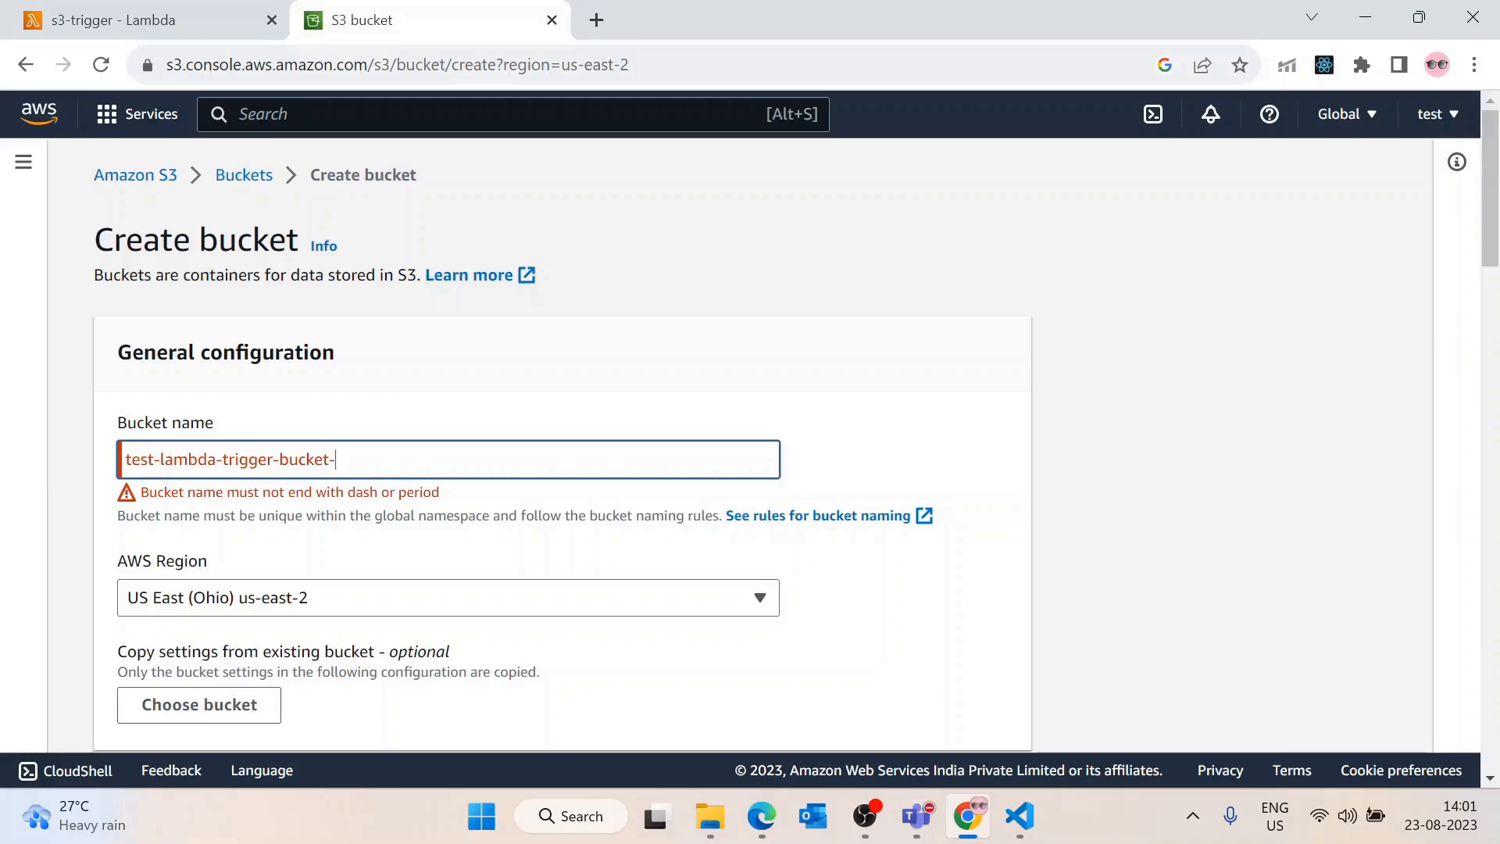
pyautogui.write('1234')
pyautogui.scroll(-8, 531, 407)
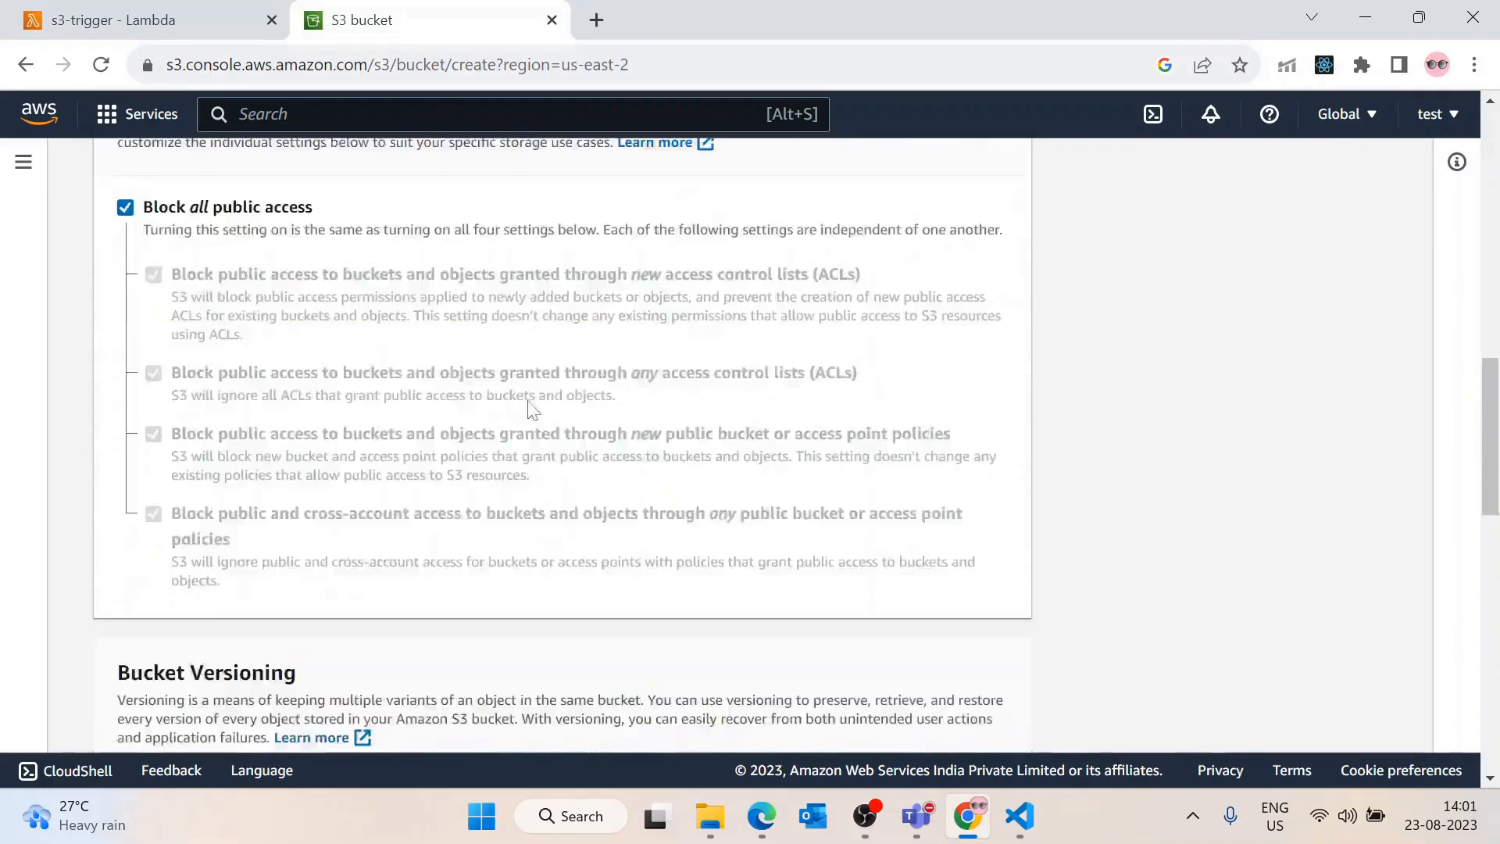
pyautogui.scroll(-10, 530, 407)
pyautogui.click(947, 715)
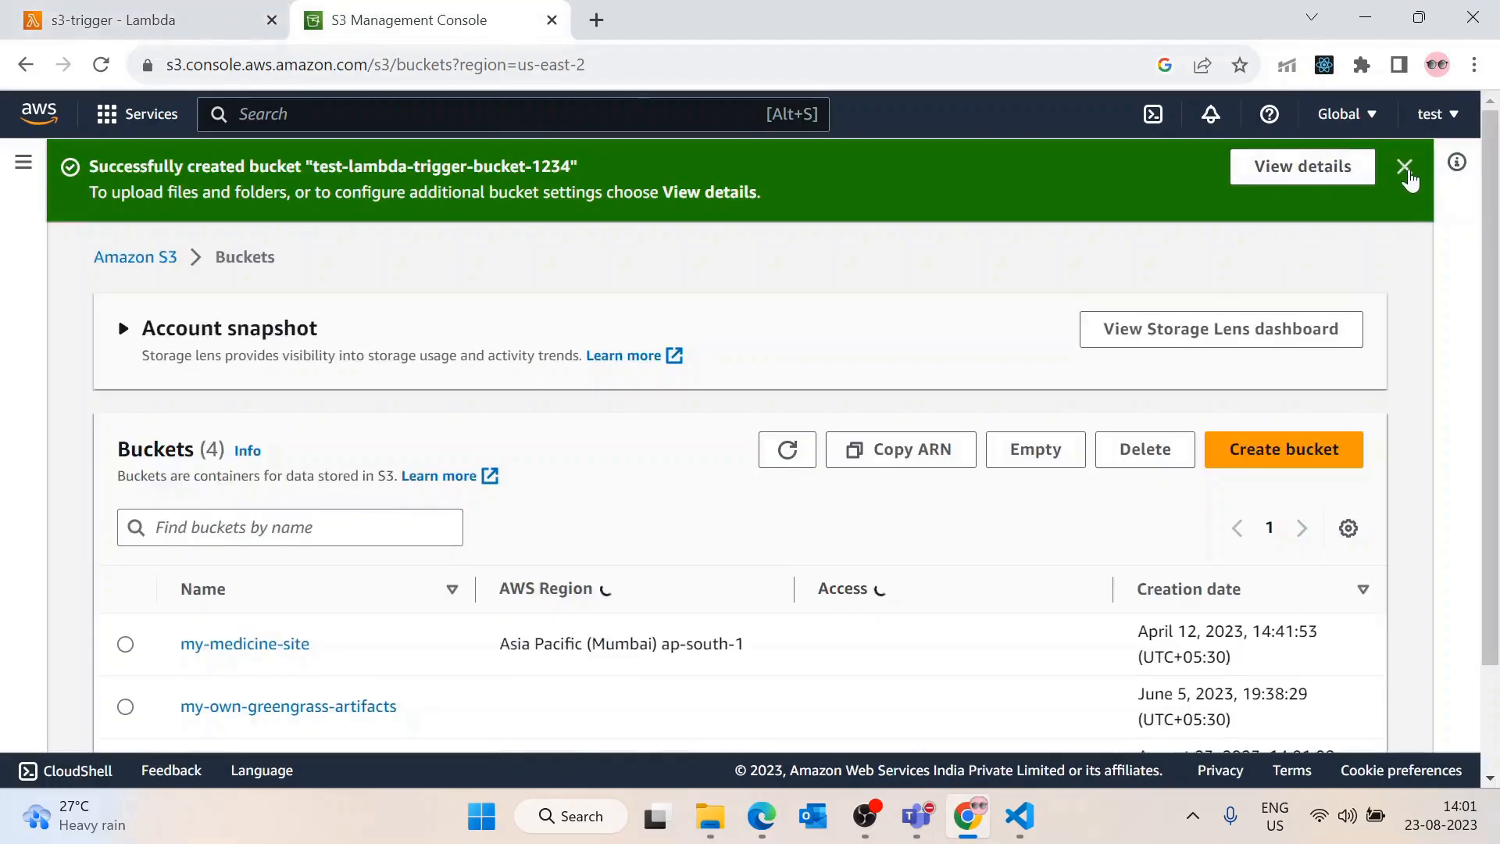
pyautogui.click(1405, 167)
# Open the test-lambda-trigger-bucket-1234 bucket from the bucket list
pyautogui.scroll(-1, 335, 573)
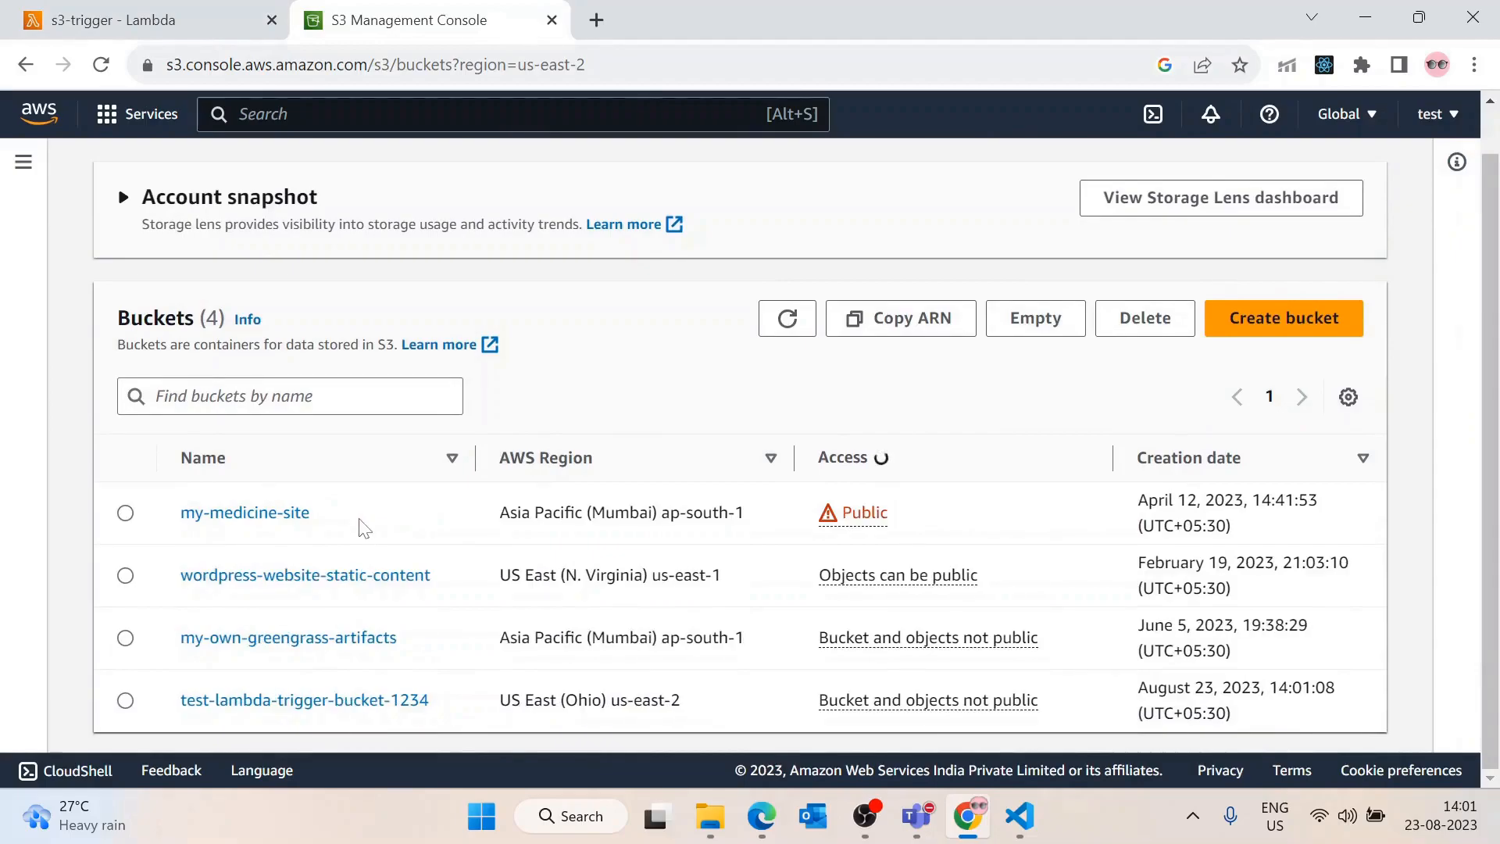
pyautogui.click(275, 700)
pyautogui.scroll(-1, 534, 408)
pyautogui.scroll(1, 516, 367)
pyautogui.moveTo(90, 242); pyautogui.dragTo(590, 243)
# Switch back to the s3-trigger Lambda function, dismiss the notification and bring up its code source
pyautogui.click(156, 19)
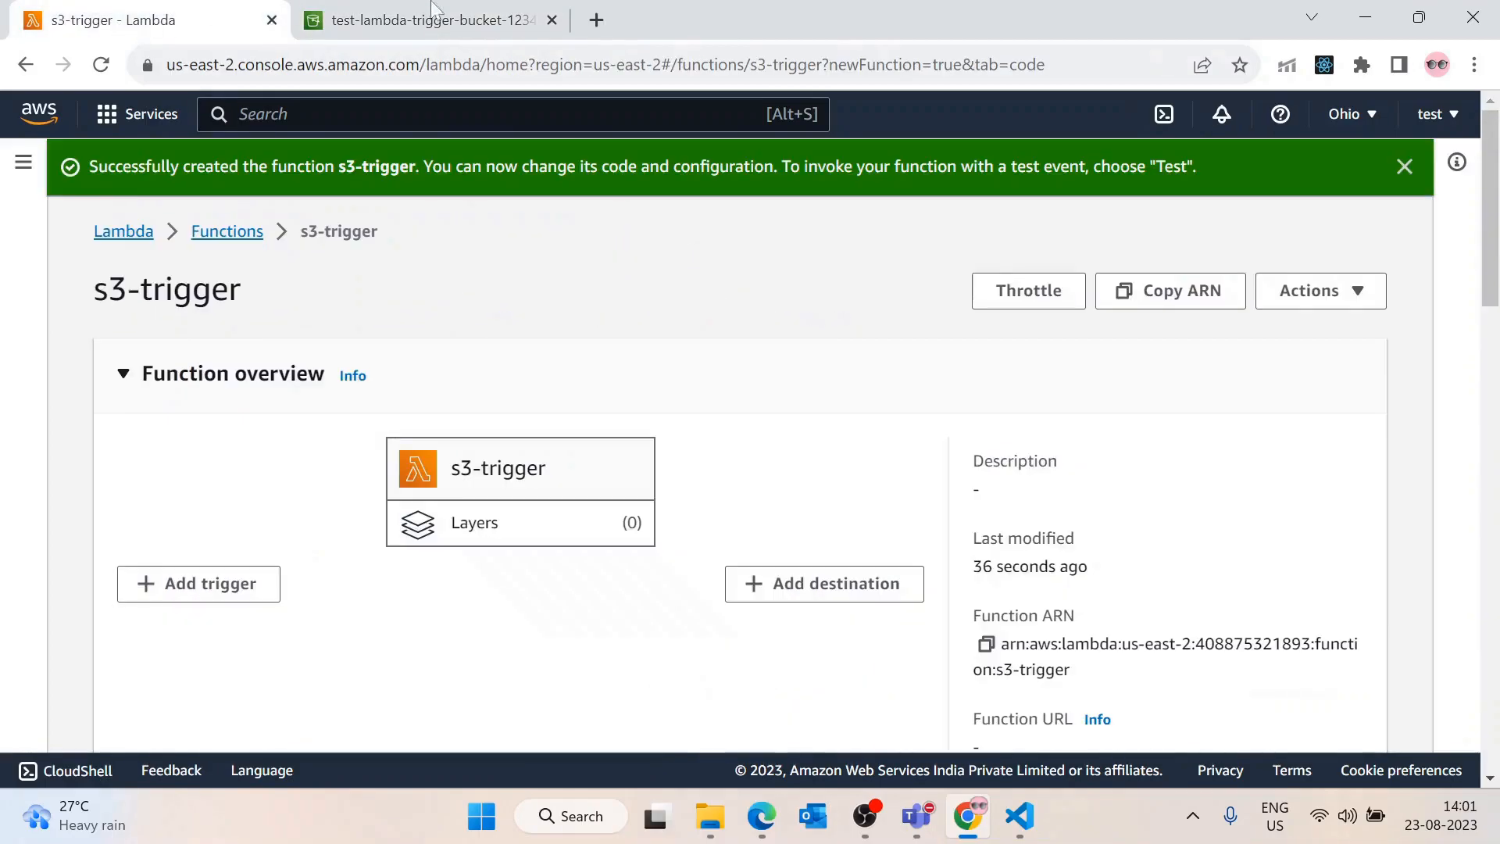
pyautogui.click(1404, 166)
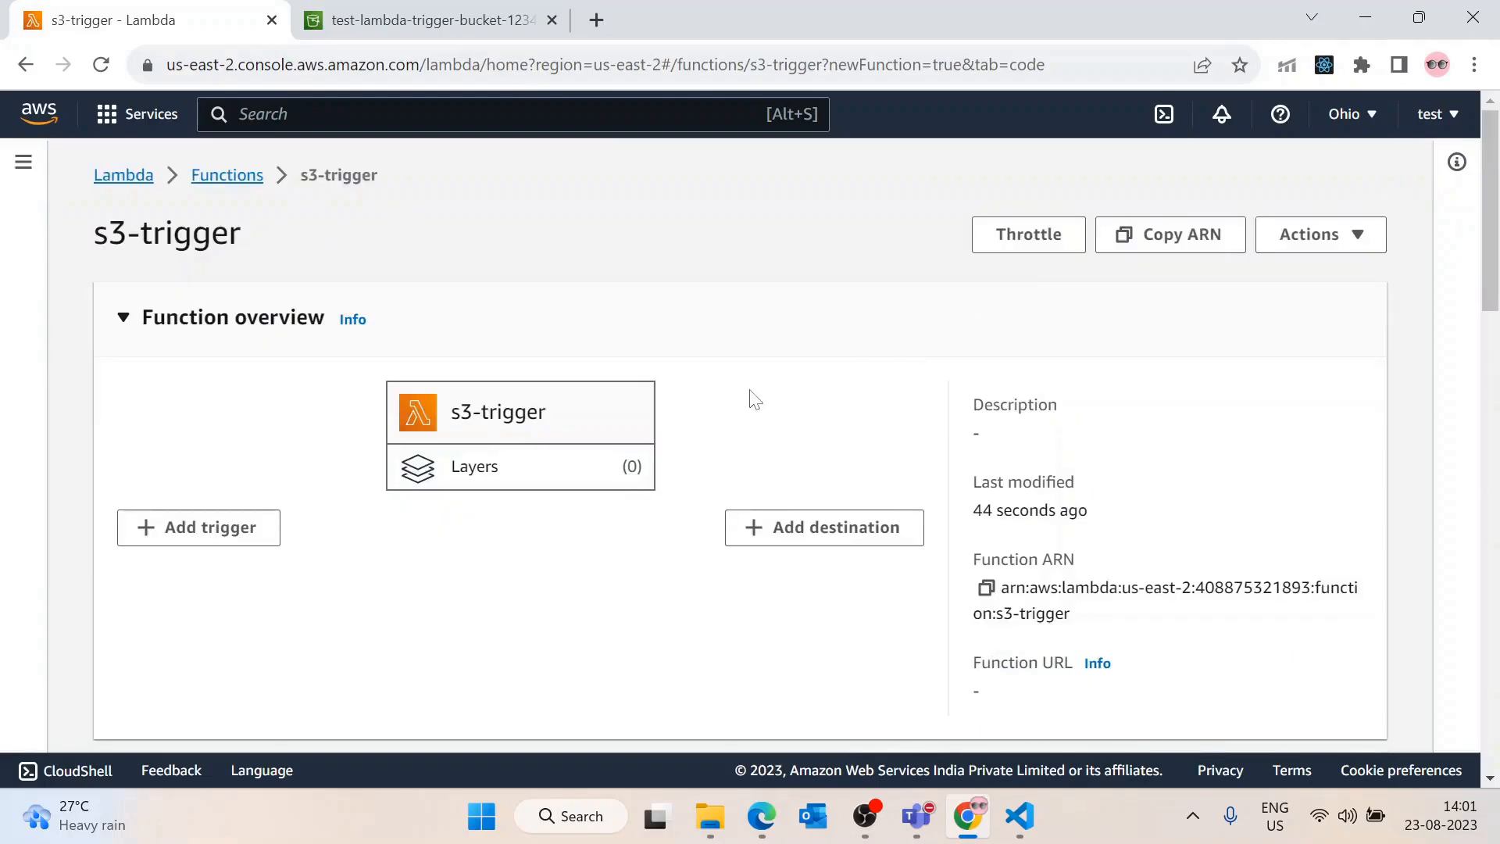
pyautogui.scroll(-6, 749, 399)
pyautogui.scroll(3, 745, 404)
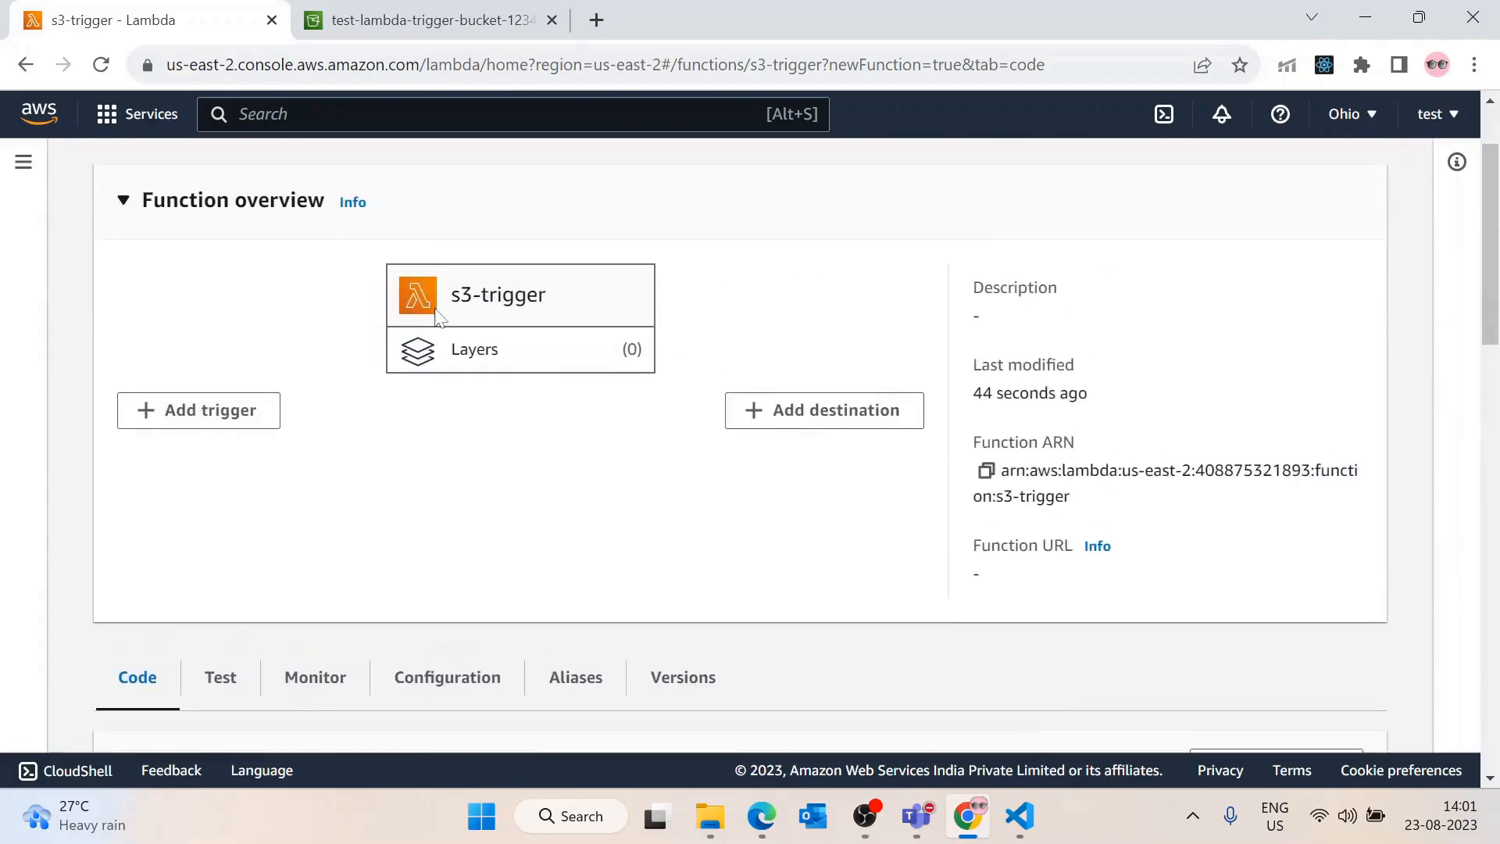
pyautogui.scroll(-6, 517, 317)
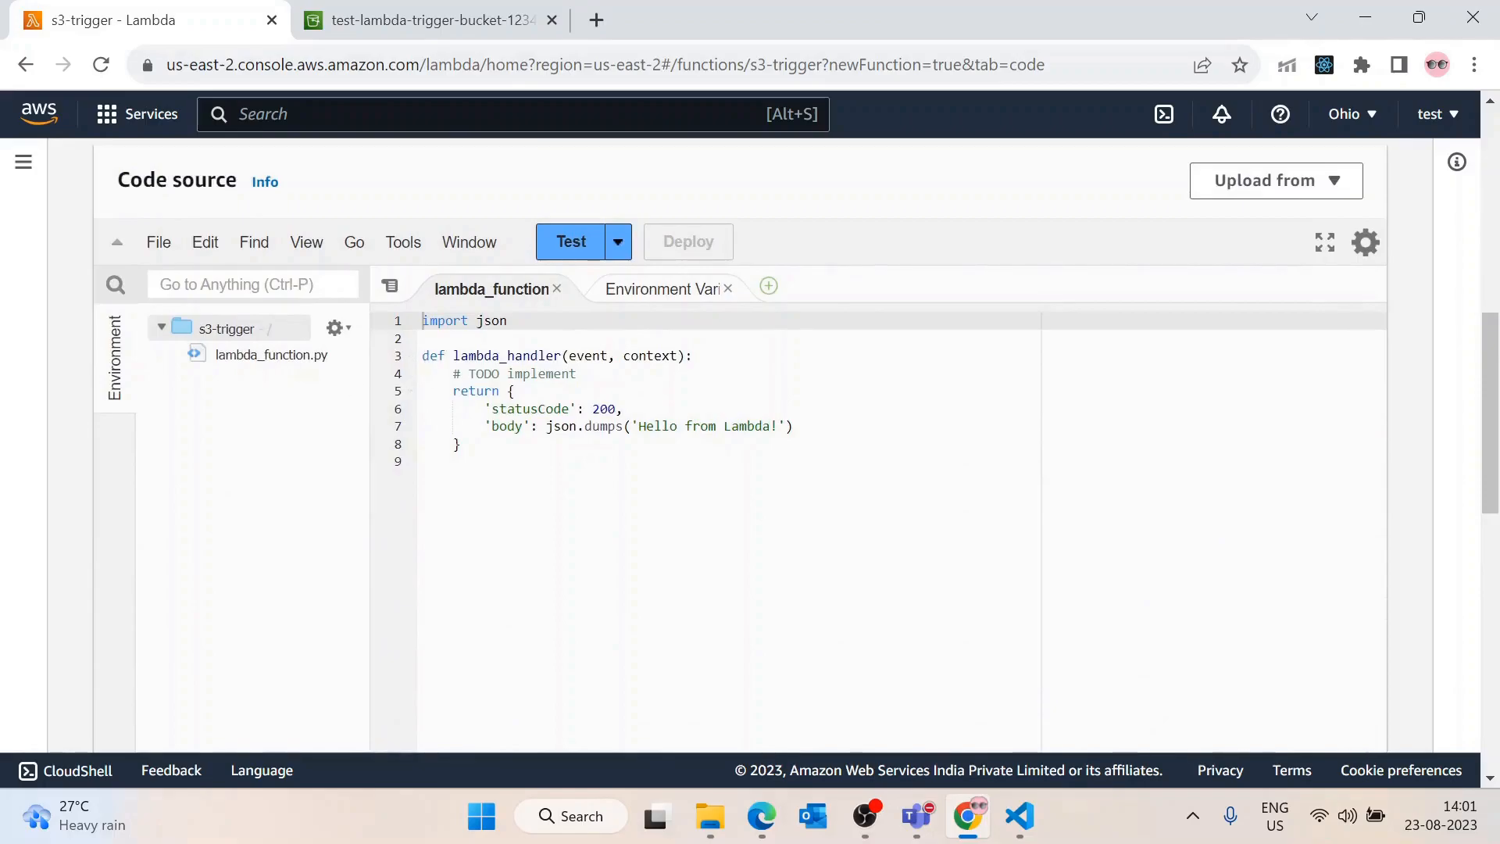
# Add print(event,context) as the first line inside lambda_handler, save the file and deploy the function
pyautogui.moveTo(423, 338); pyautogui.dragTo(423, 462)
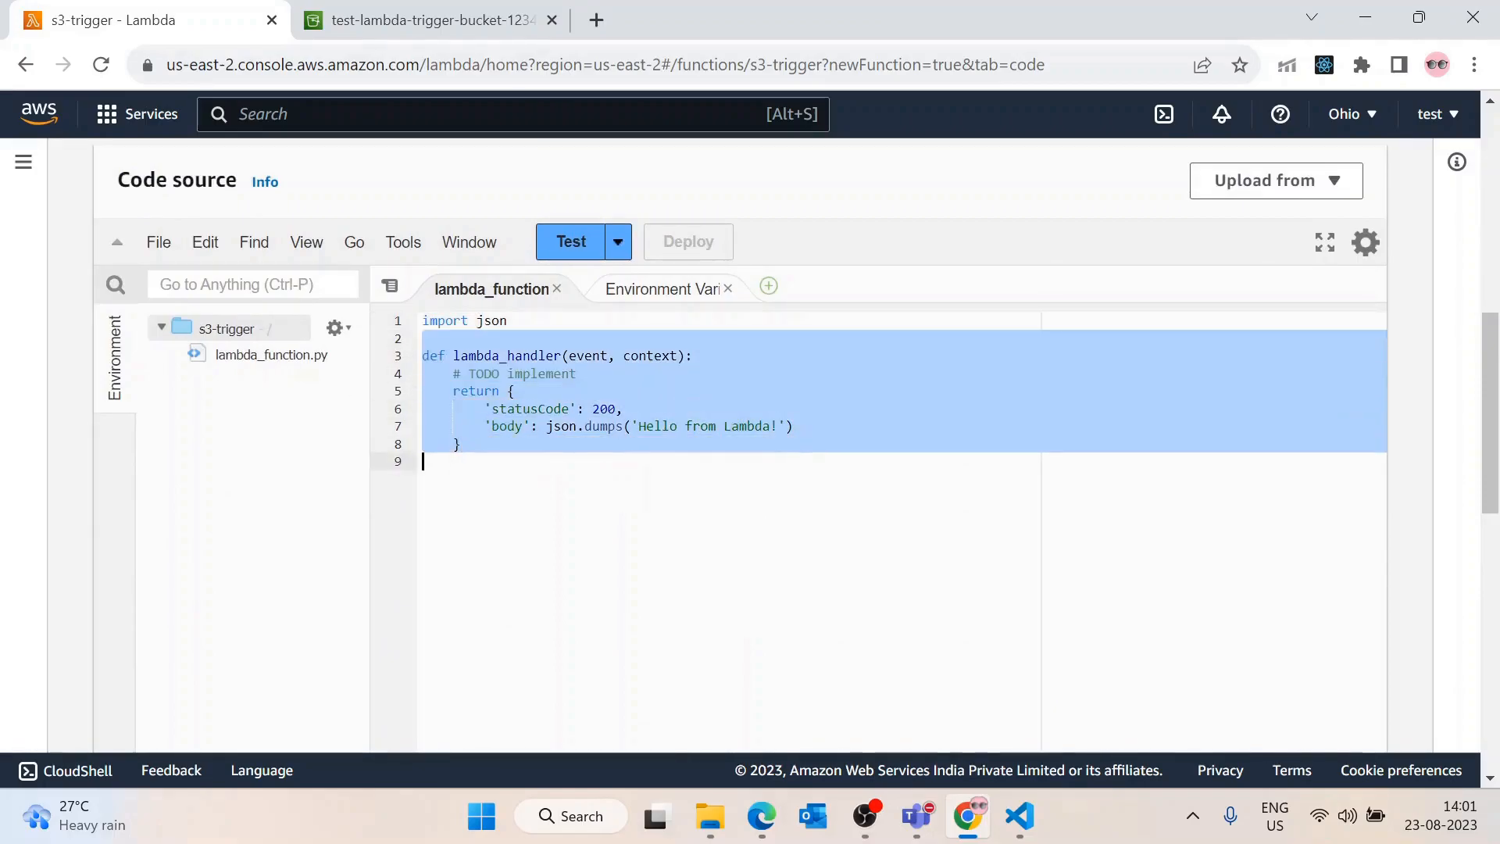
pyautogui.click(423, 462)
pyautogui.moveTo(421, 356); pyautogui.dragTo(422, 462)
pyautogui.click(423, 462)
pyautogui.click(697, 357)
pyautogui.press('Return')
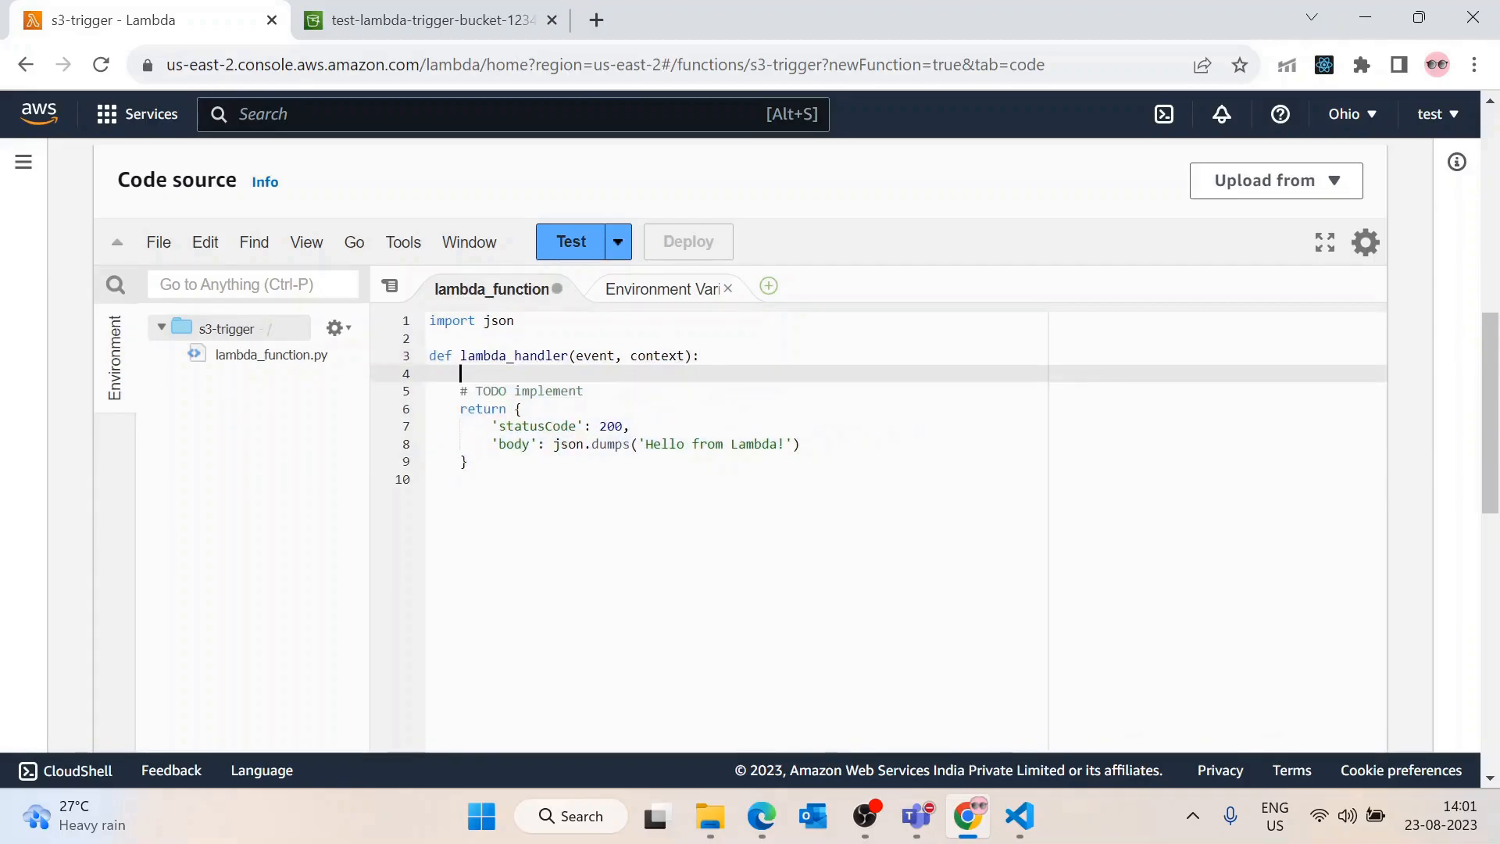
pyautogui.write('print(')
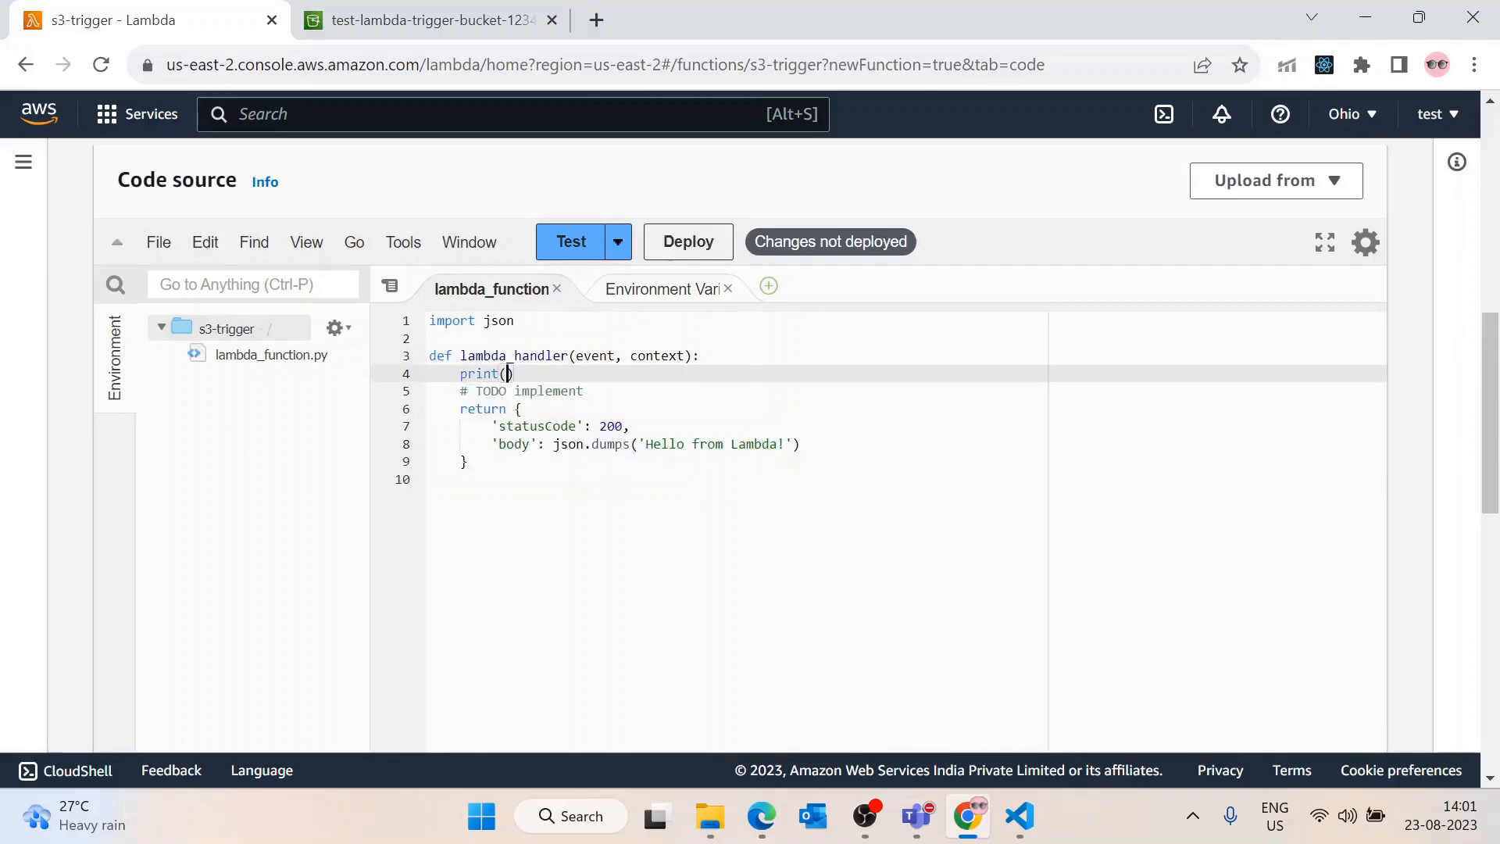
pyautogui.write('event,context')
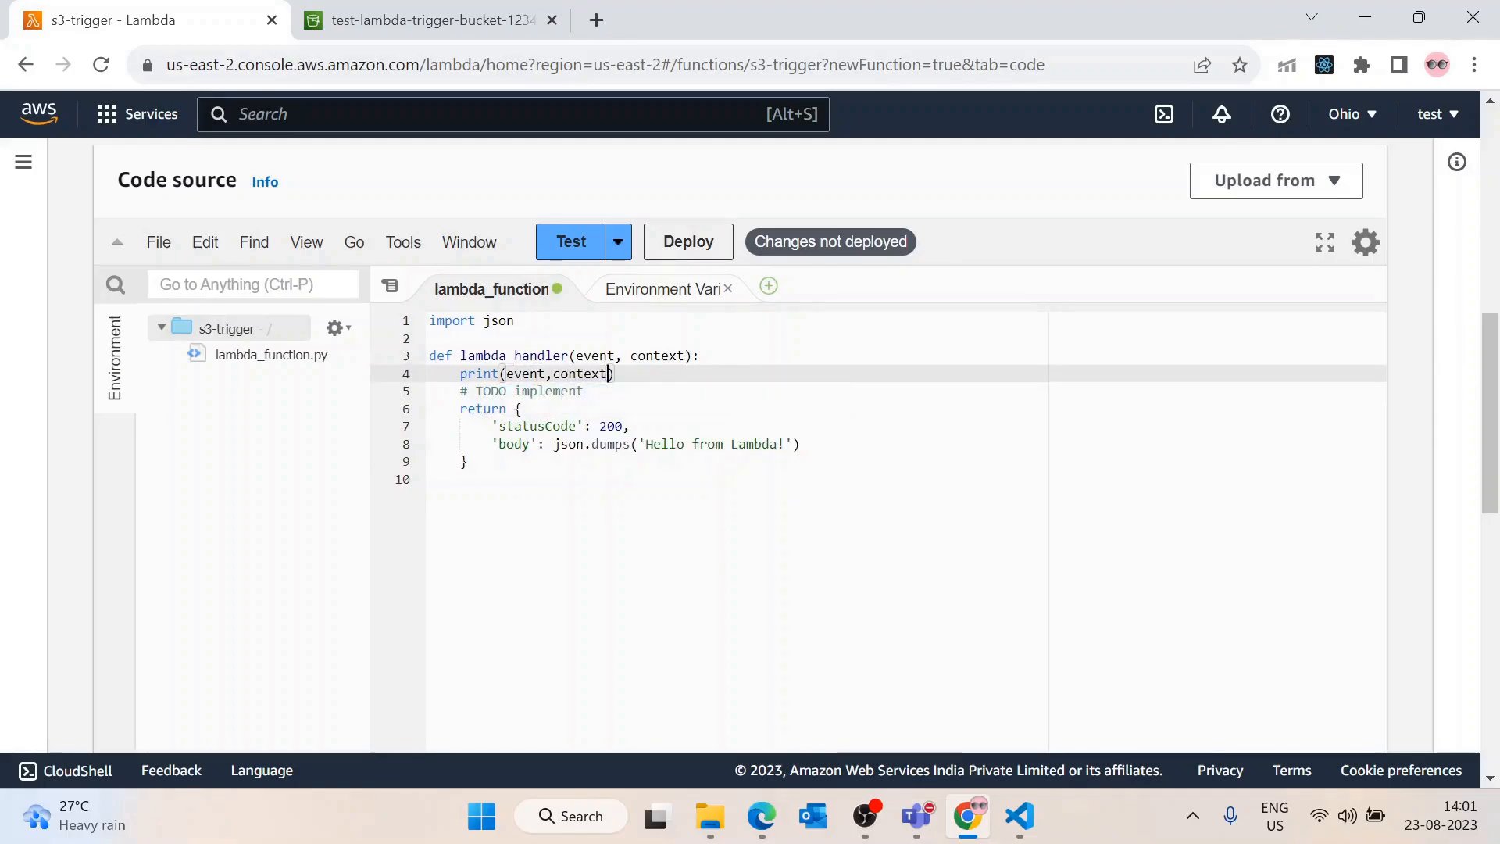
pyautogui.hotkey('ctrl', 's')
pyautogui.moveTo(615, 374); pyautogui.dragTo(460, 374)
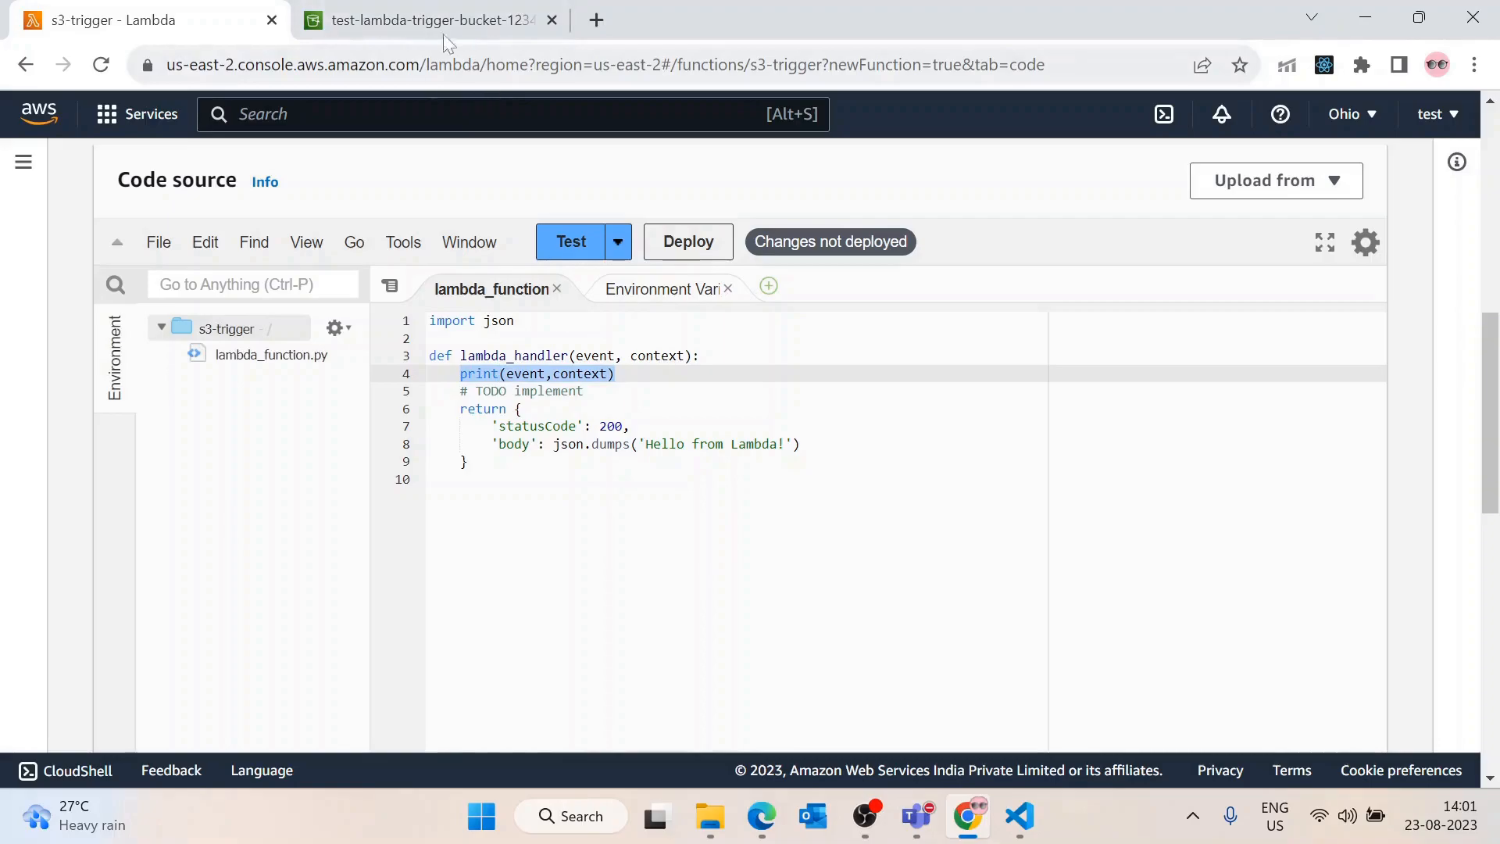
pyautogui.click(678, 249)
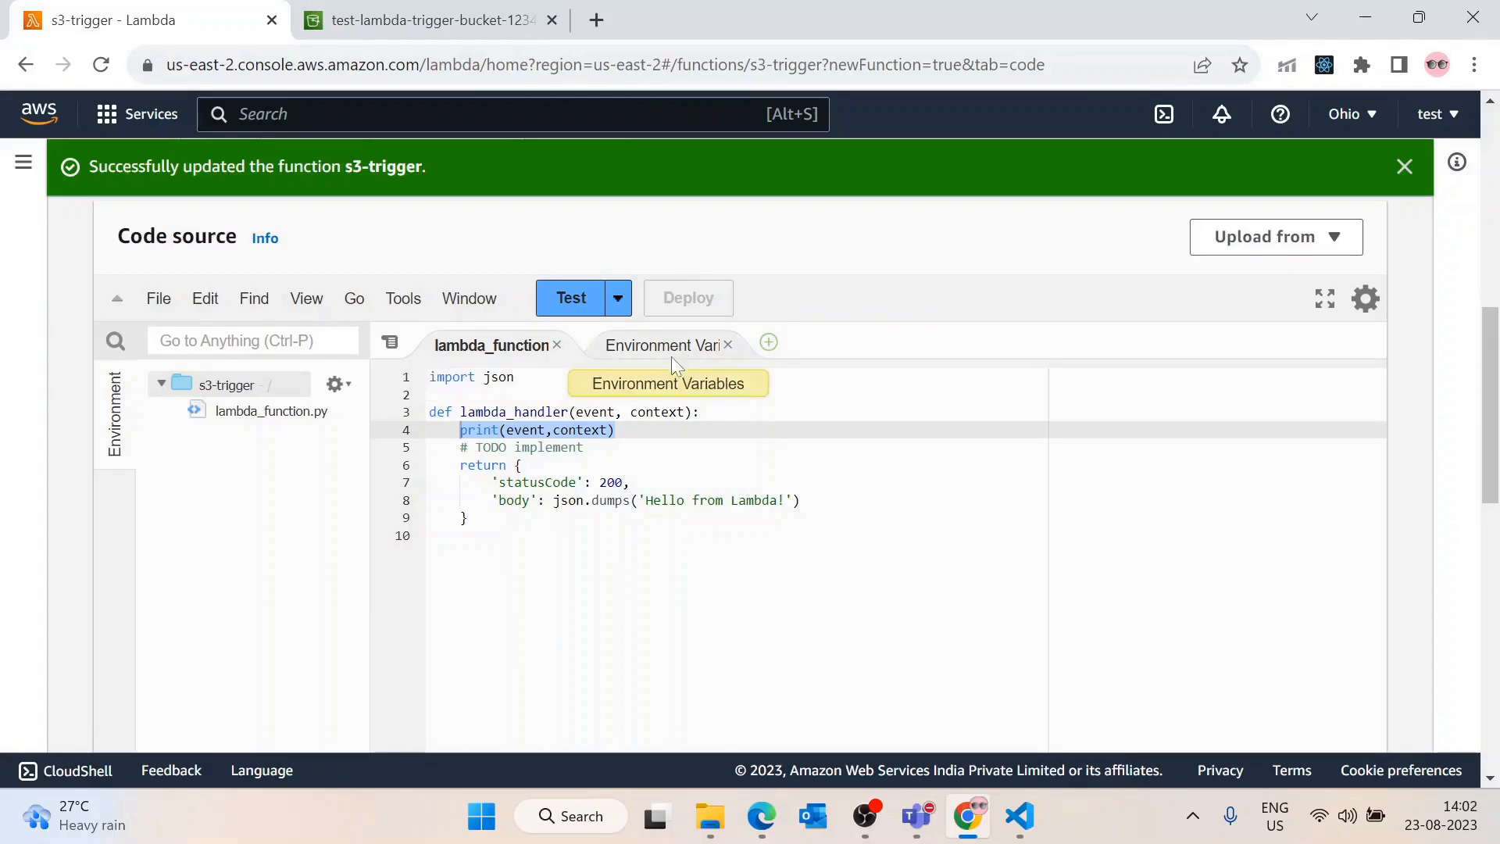
# View the s3-trigger function's CloudWatch monitoring metrics and dismiss the update notification
pyautogui.scroll(3, 424, 299)
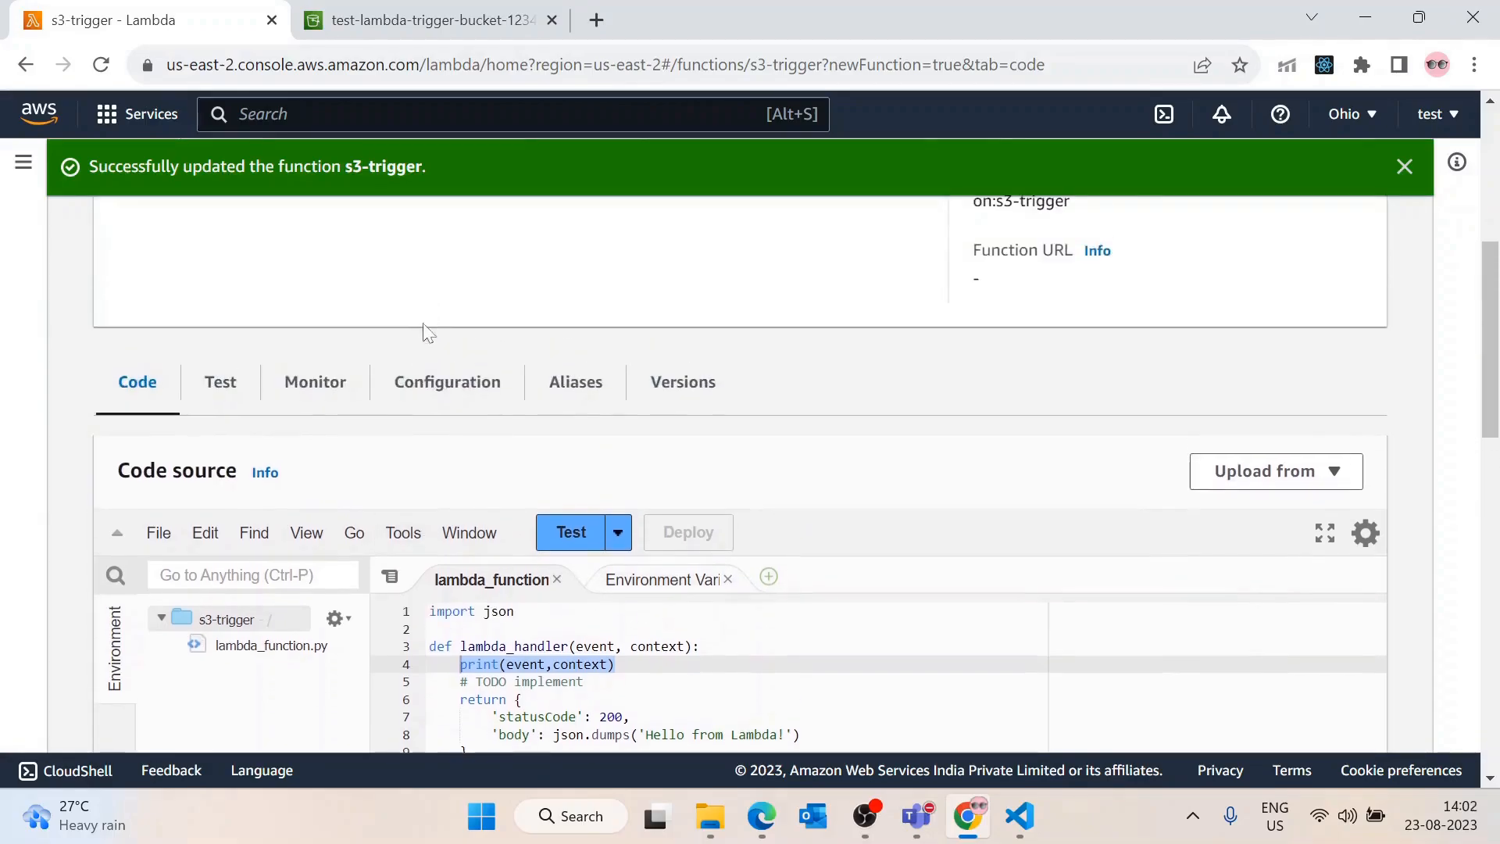
pyautogui.click(497, 396)
pyautogui.click(318, 400)
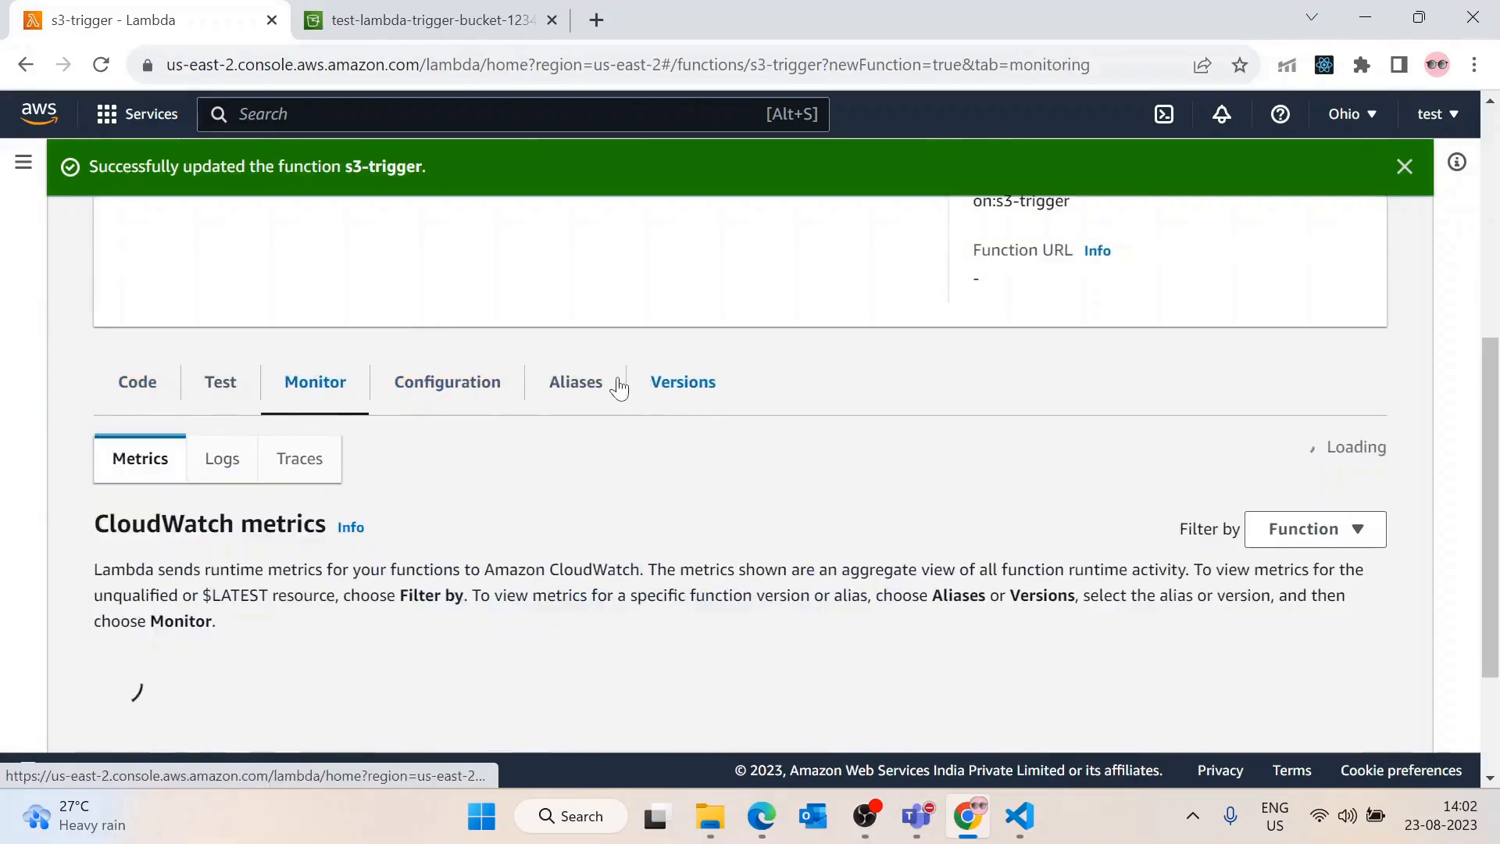
pyautogui.scroll(-2, 624, 387)
pyautogui.scroll(-1, 336, 344)
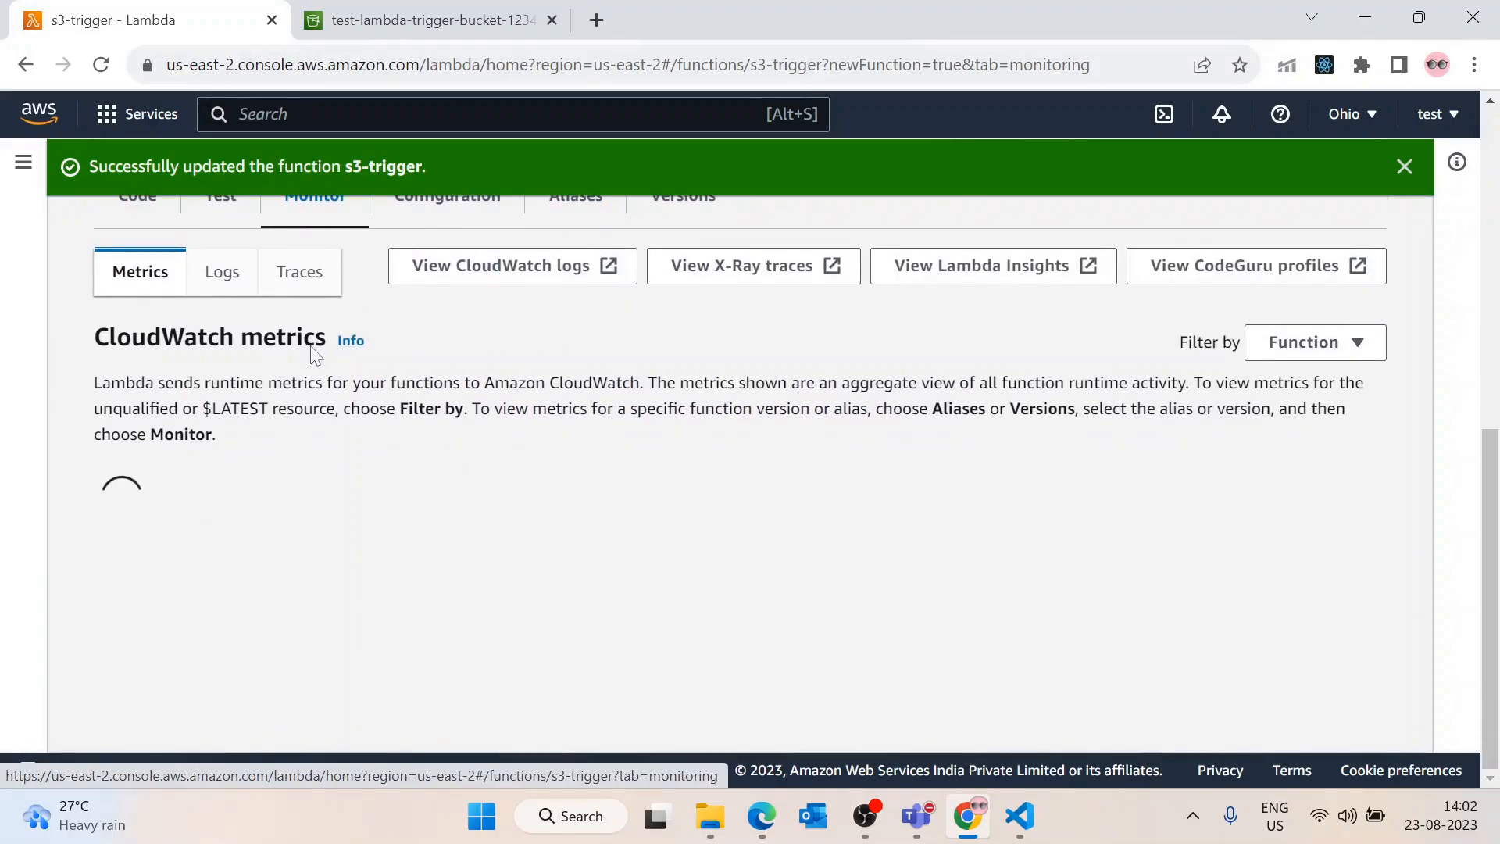
pyautogui.click(1404, 166)
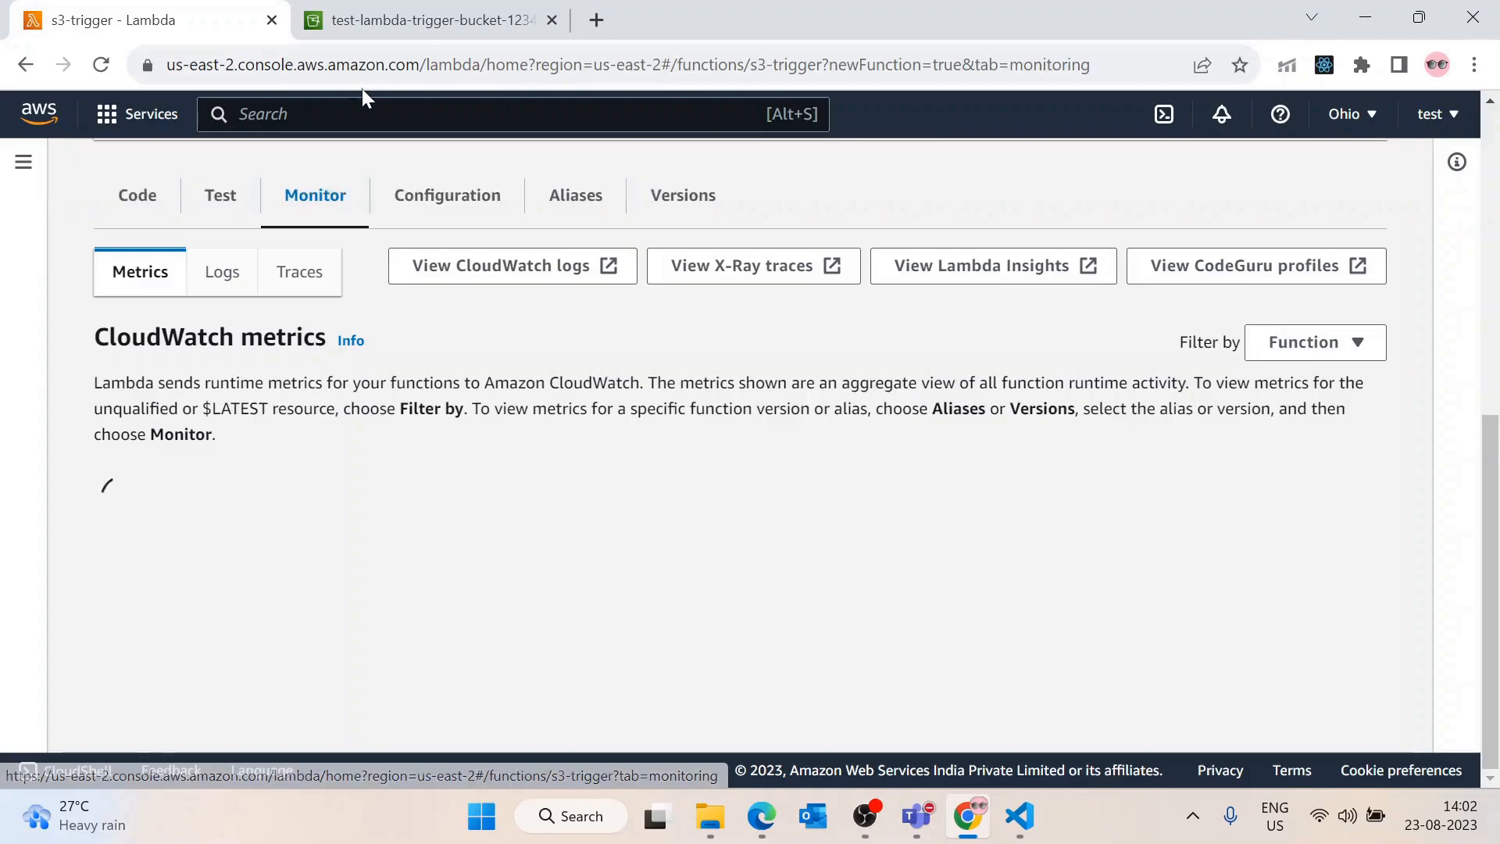
# Check the object list of the test-lambda-trigger-bucket-1234 bucket, and return to the s3-trigger function overview
pyautogui.click(422, 20)
pyautogui.scroll(-1, 844, 307)
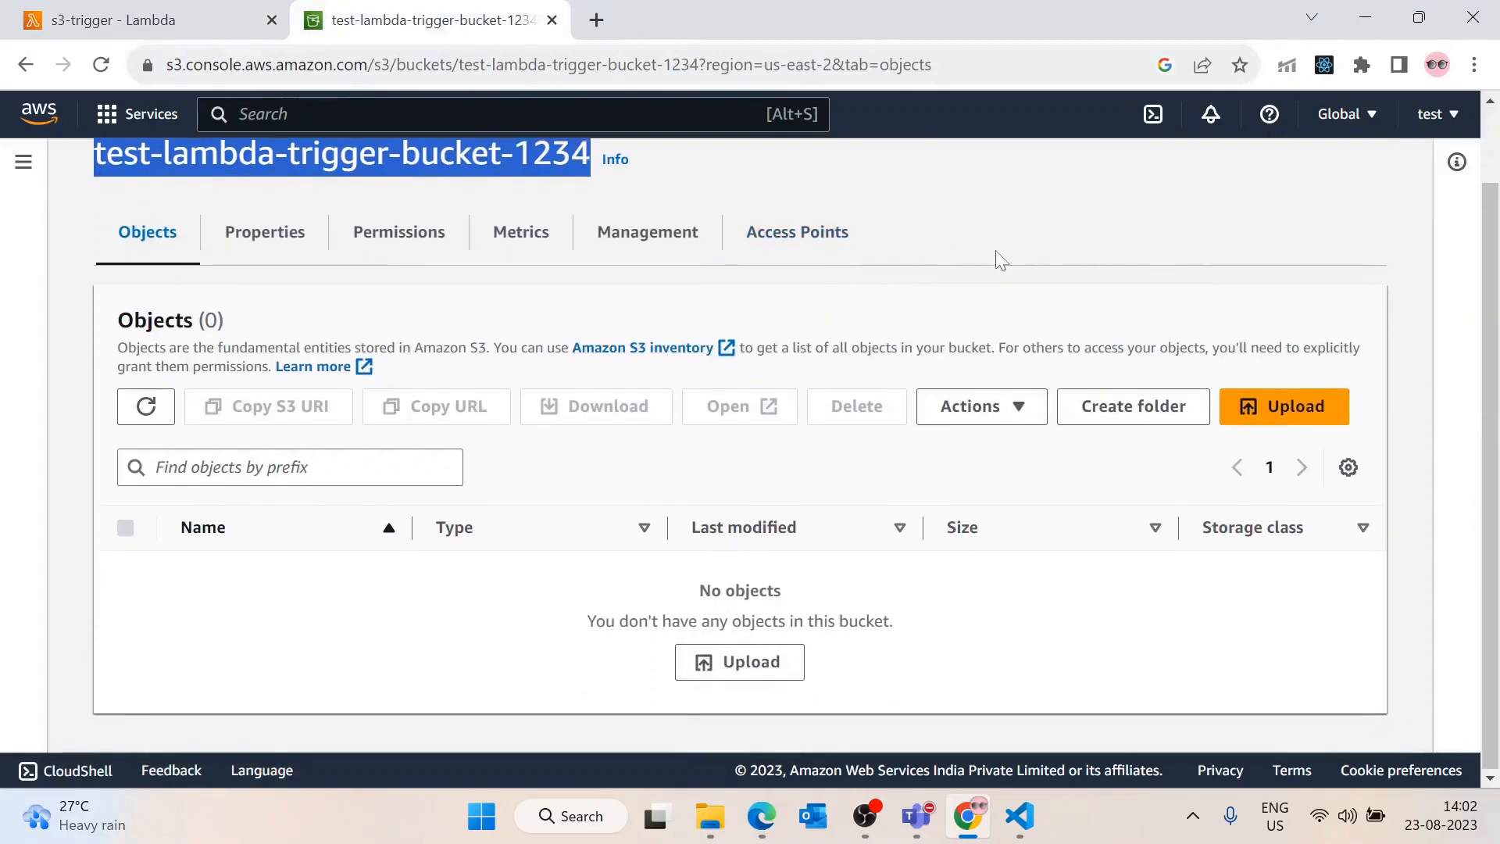
pyautogui.click(156, 19)
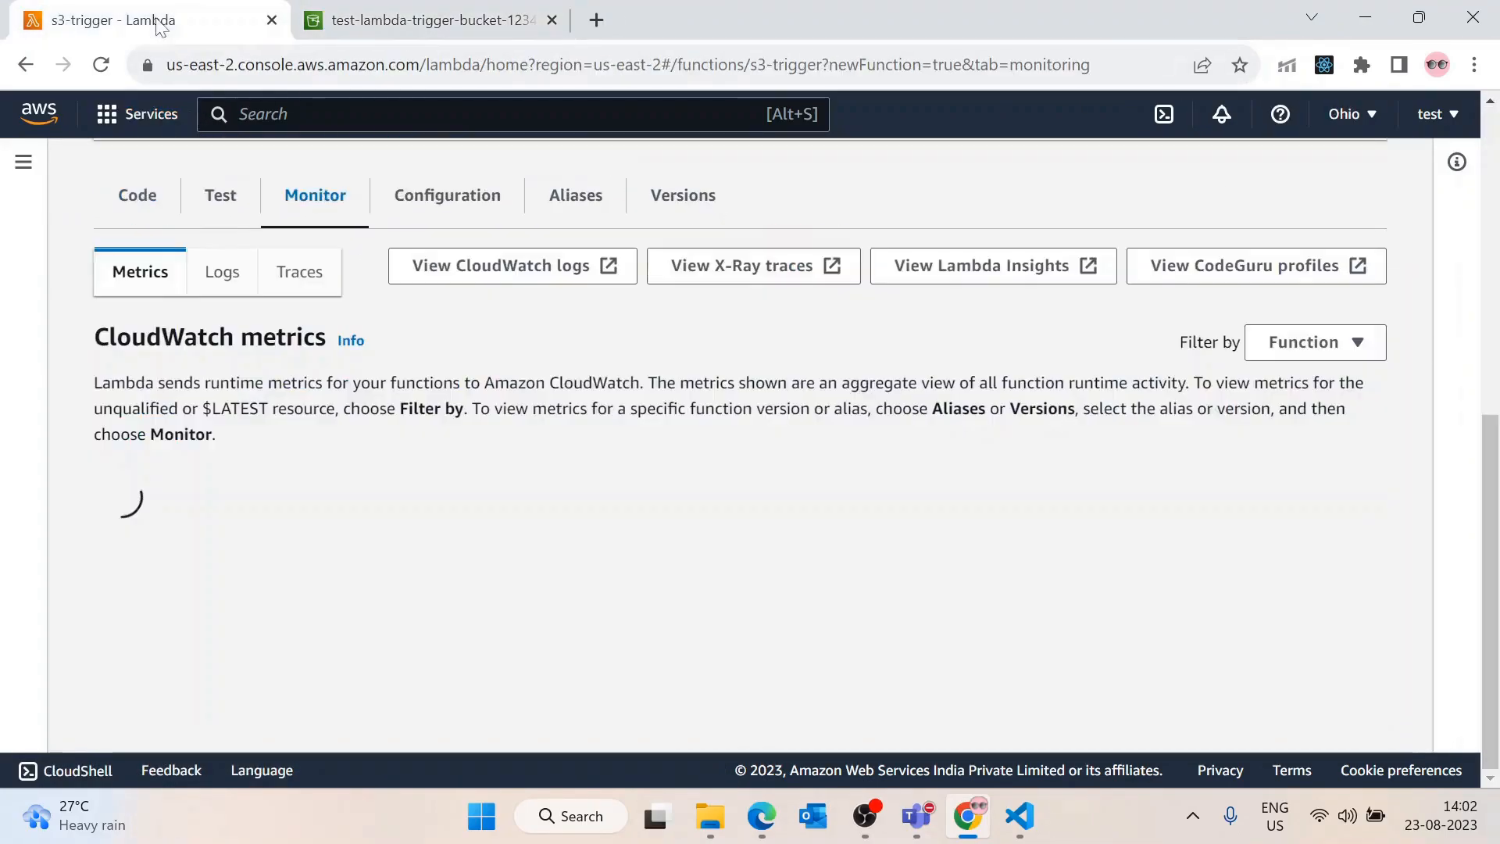
pyautogui.scroll(6, 221, 375)
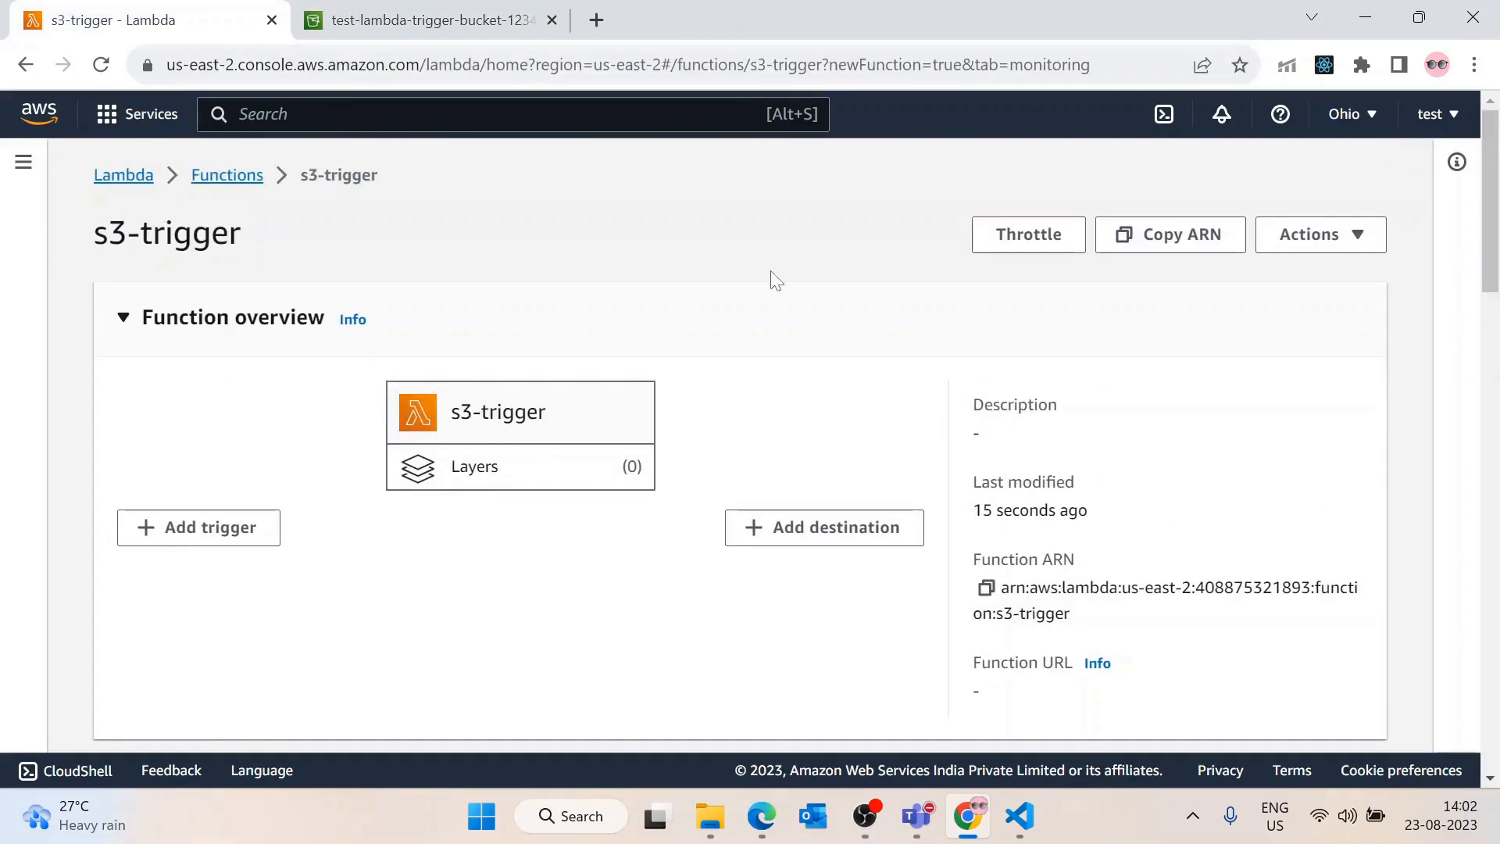
# Start adding a trigger to the s3-trigger function and choose S3 as its source
pyautogui.scroll(-1, 336, 401)
pyautogui.click(194, 425)
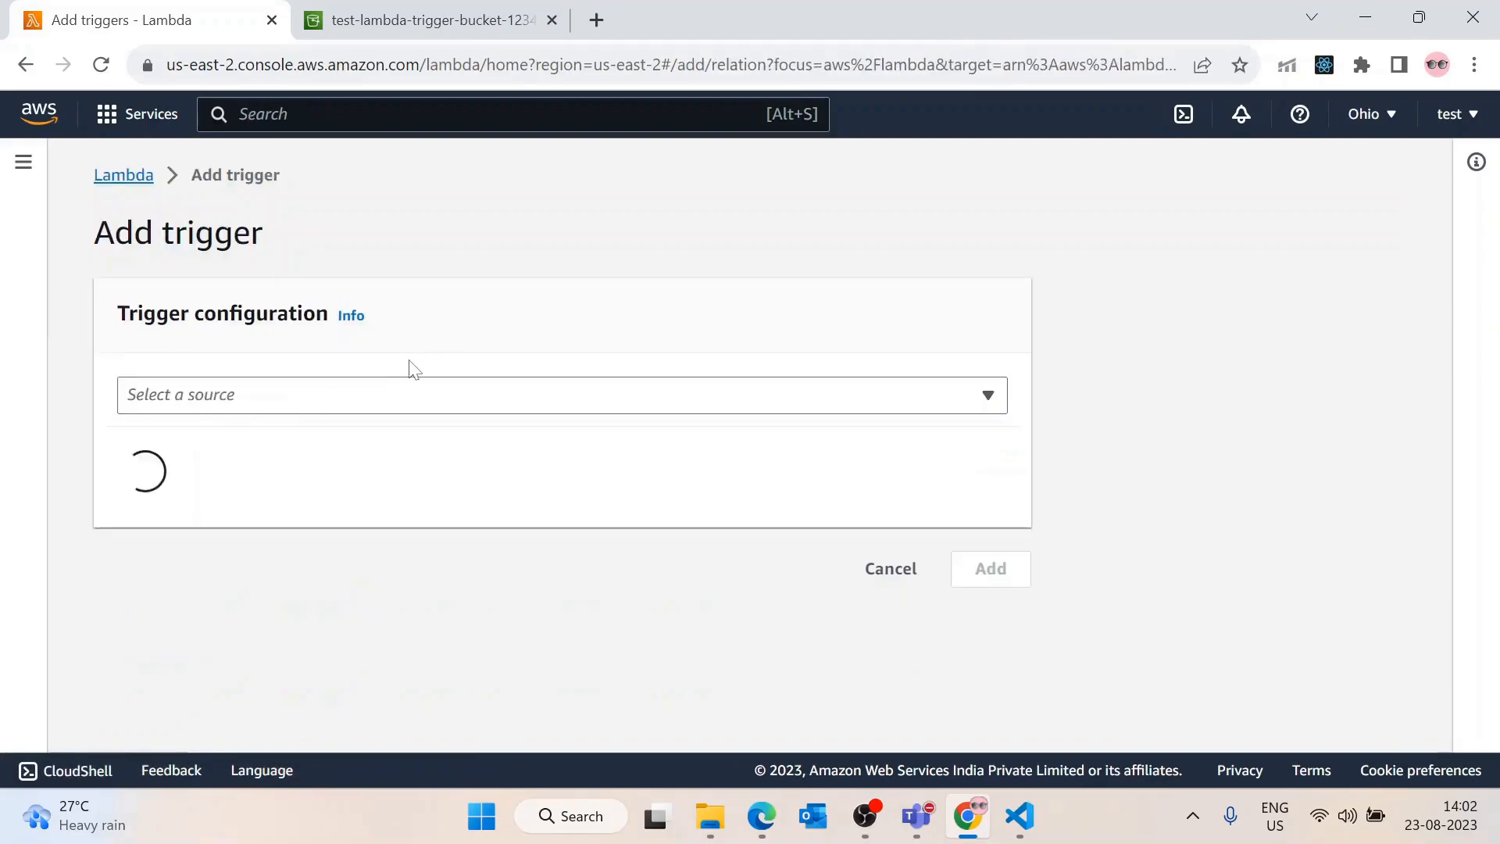
pyautogui.click(323, 403)
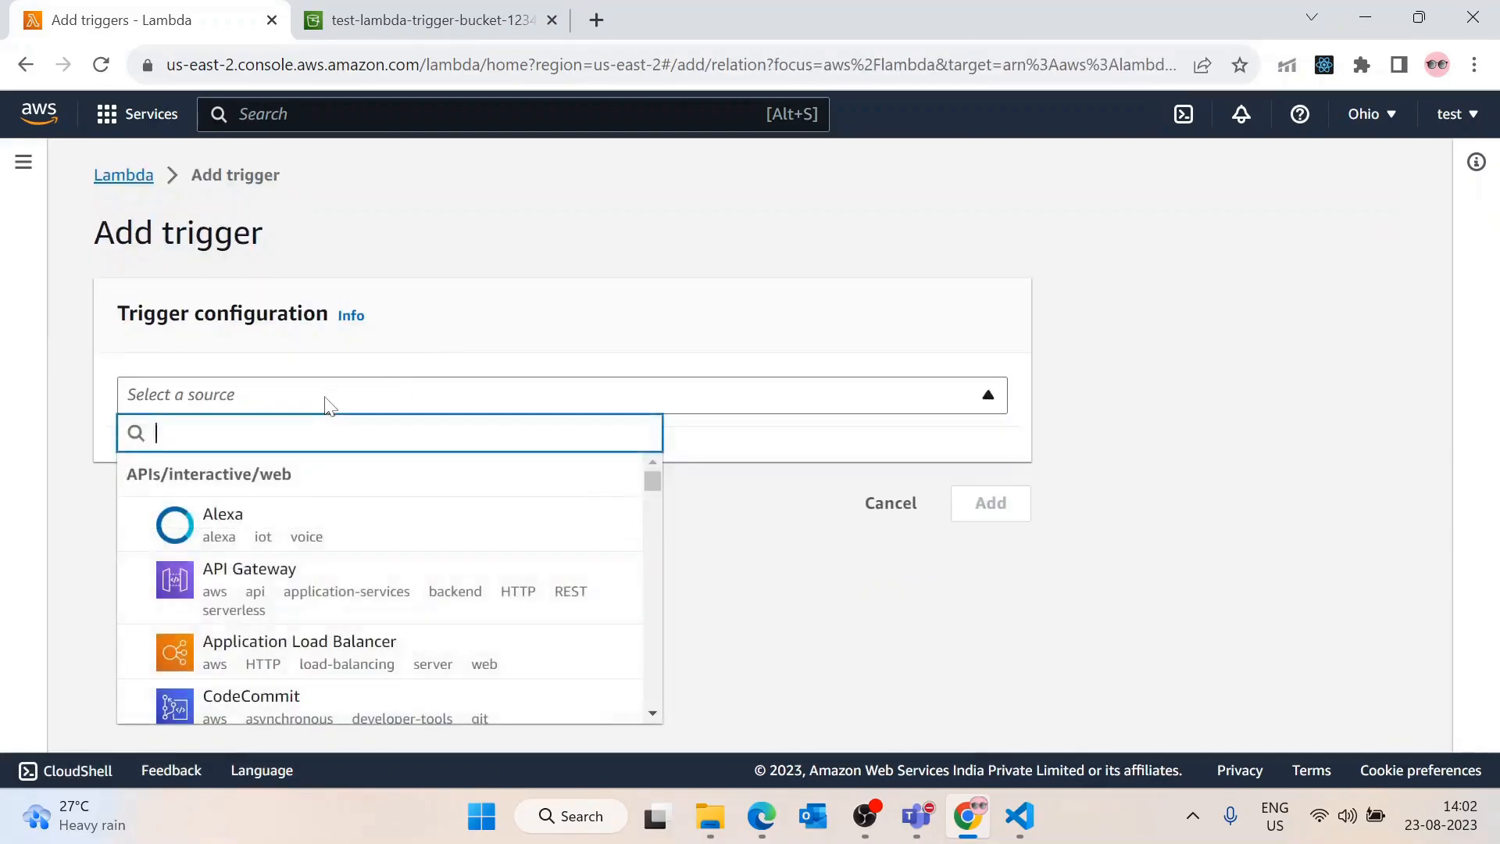
pyautogui.write('s3')
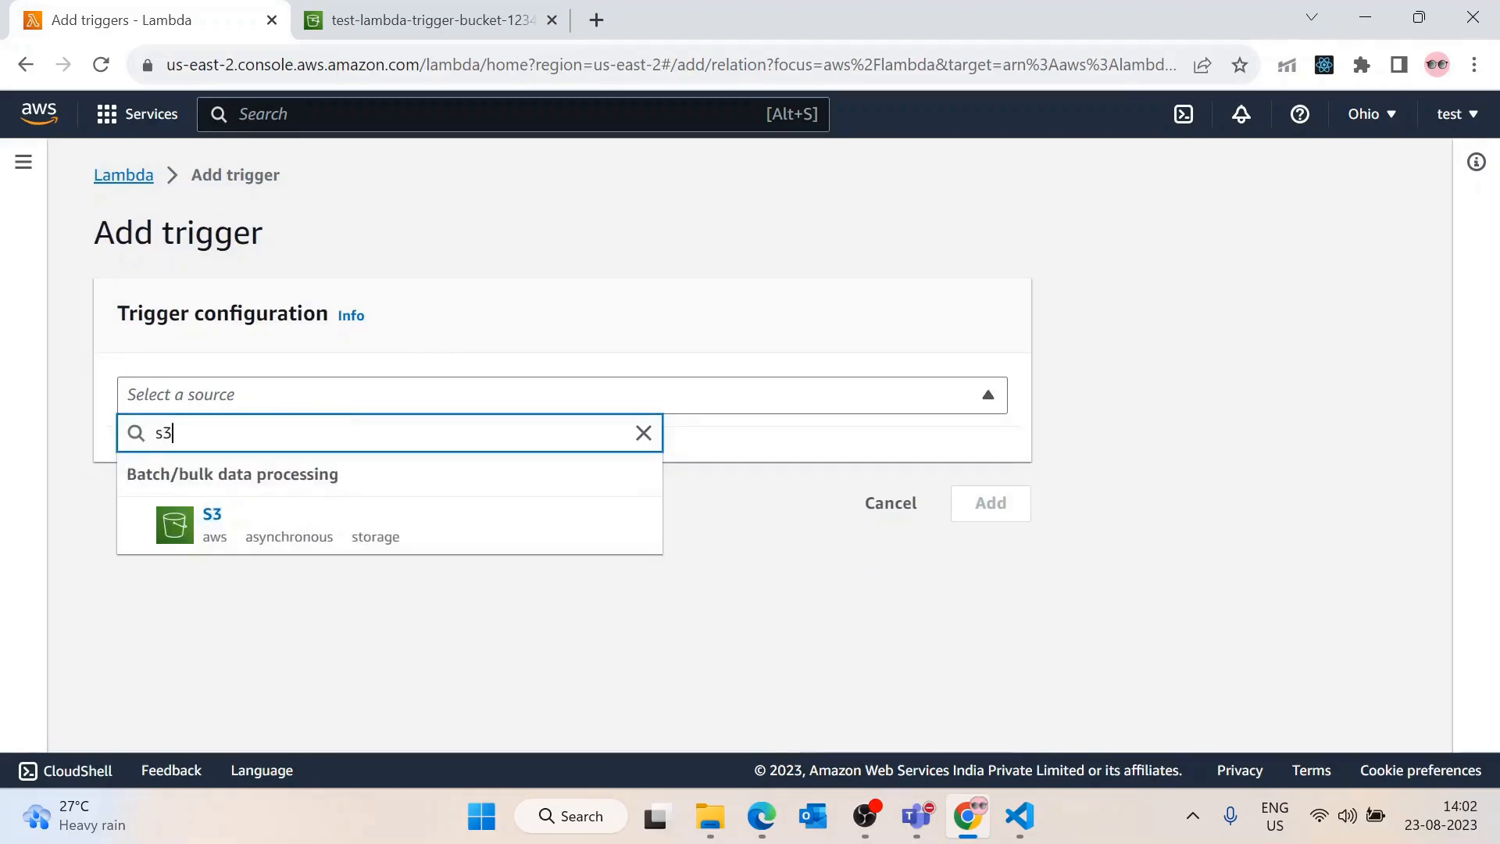
pyautogui.click(221, 532)
# Select test-lambda-trigger-bucket-1234 as the bucket that serves as the trigger's event source
pyautogui.scroll(-3, 476, 446)
pyautogui.scroll(2, 489, 429)
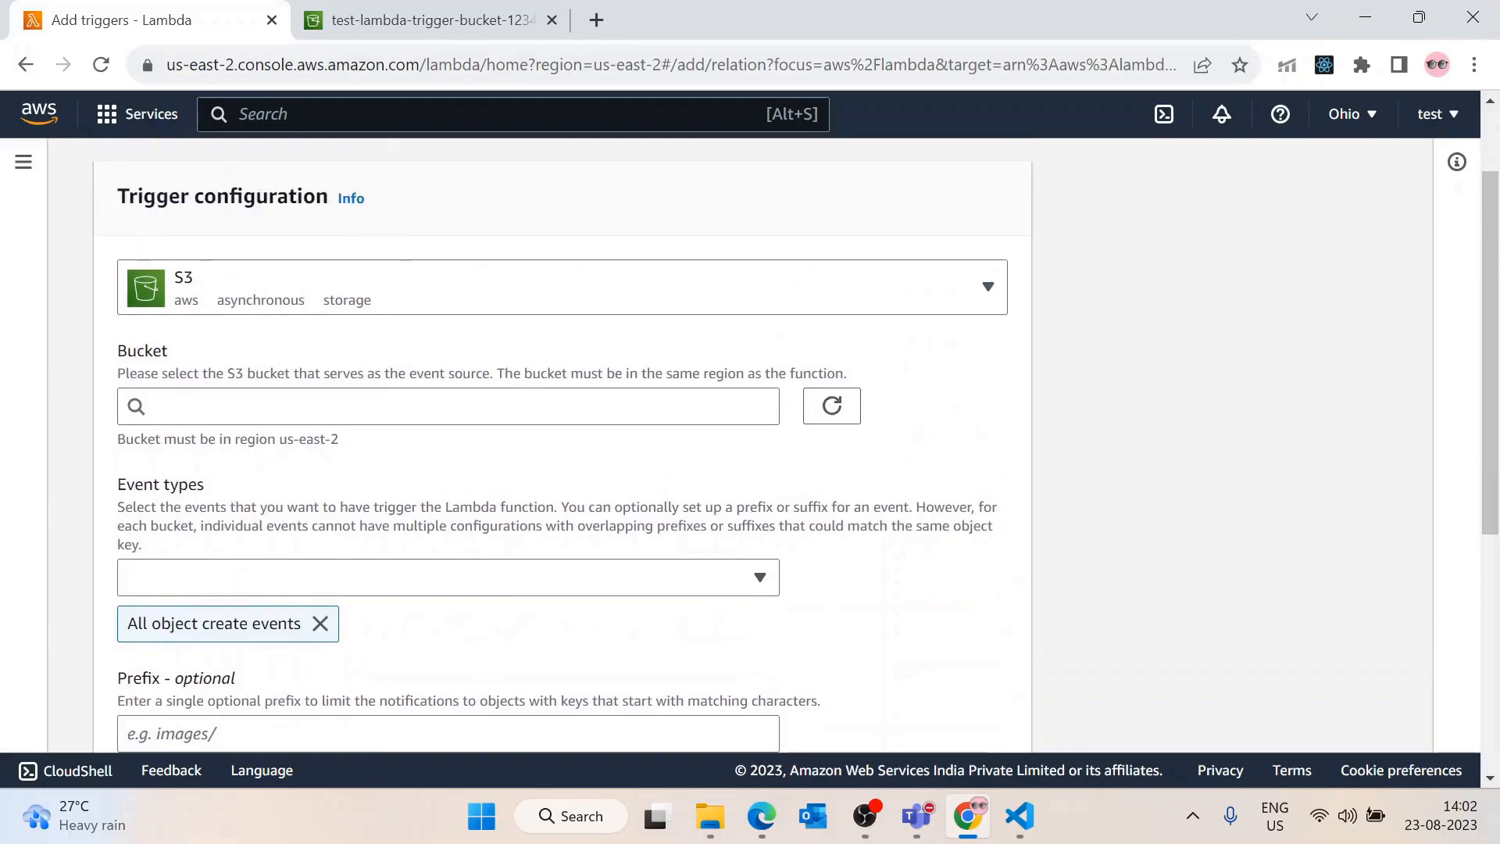
pyautogui.click(469, 406)
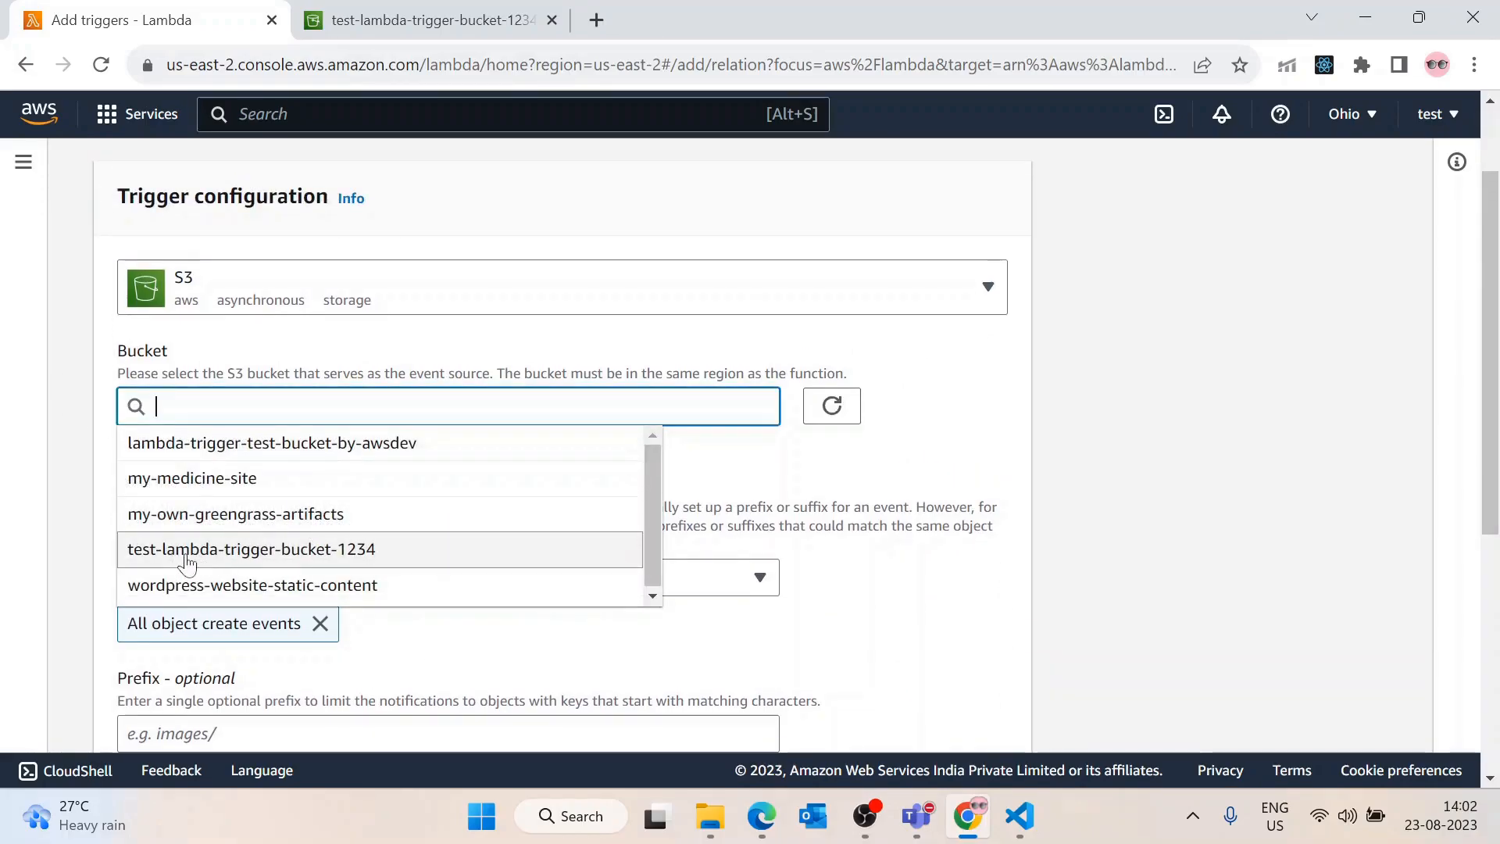
pyautogui.click(320, 563)
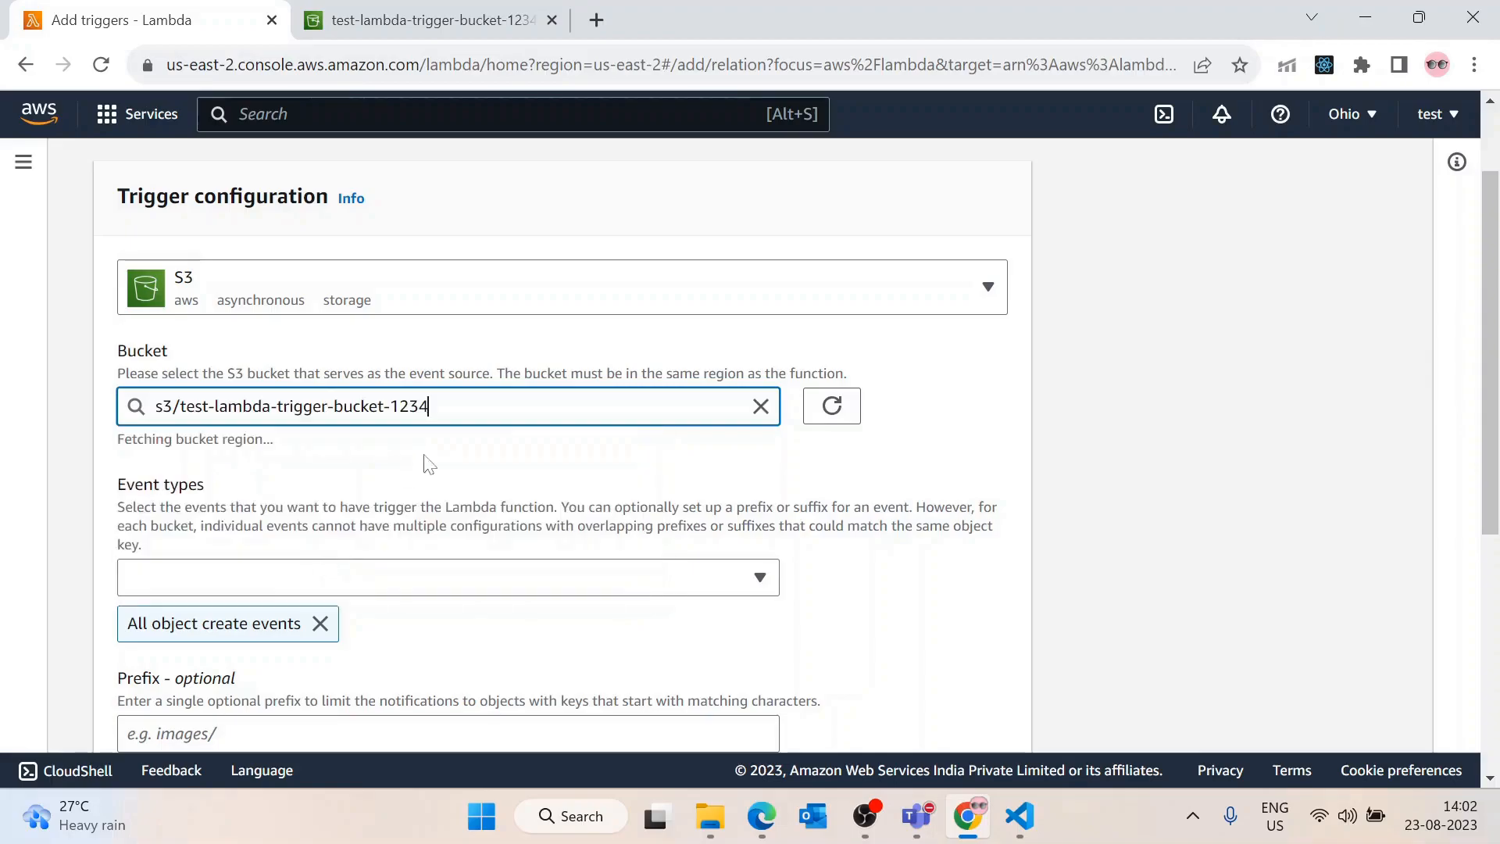
pyautogui.scroll(-1, 323, 525)
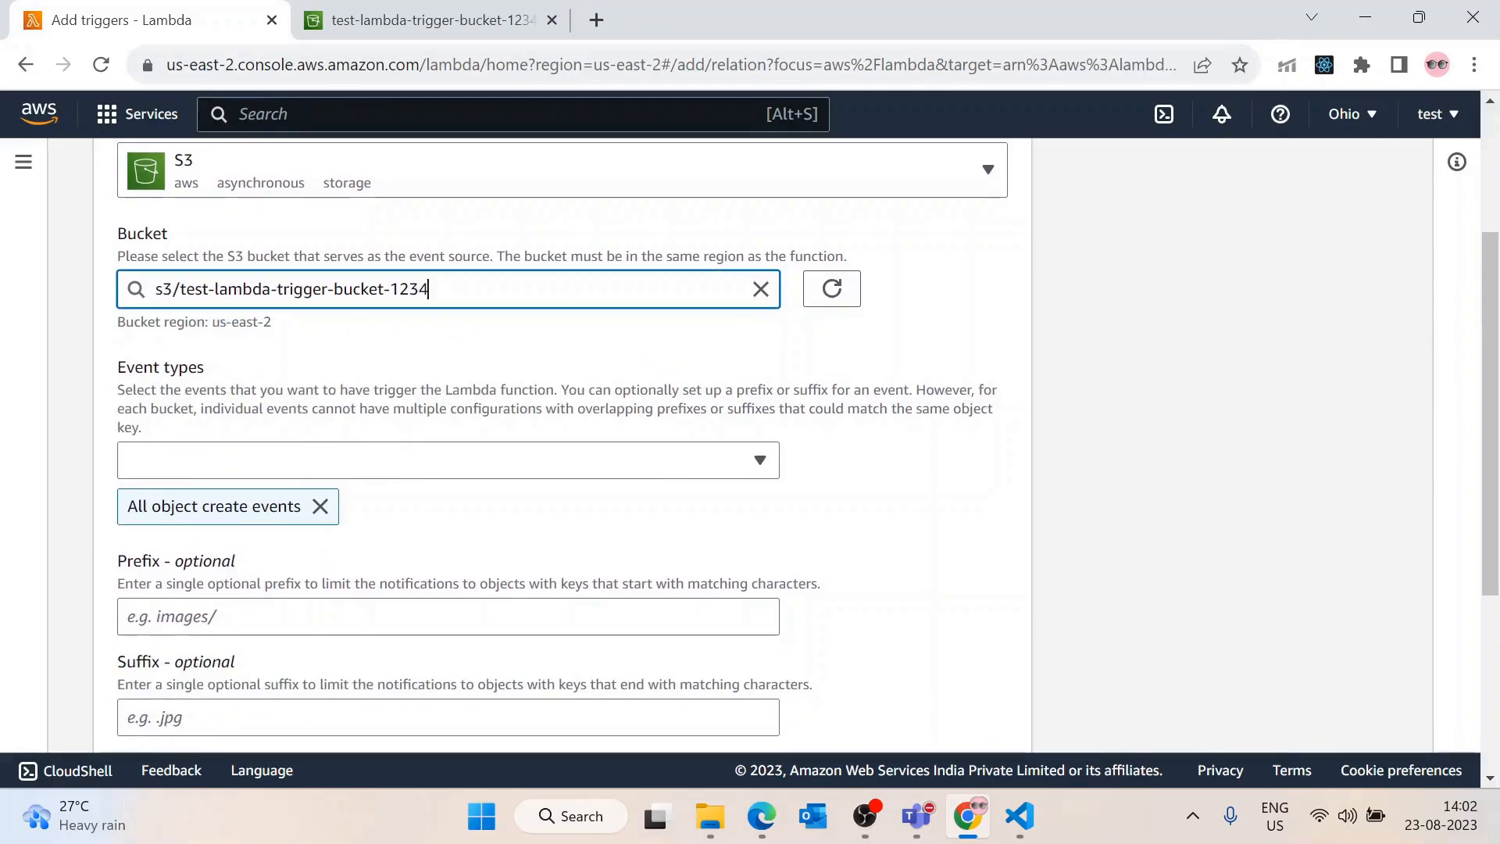
pyautogui.scroll(-1, 156, 455)
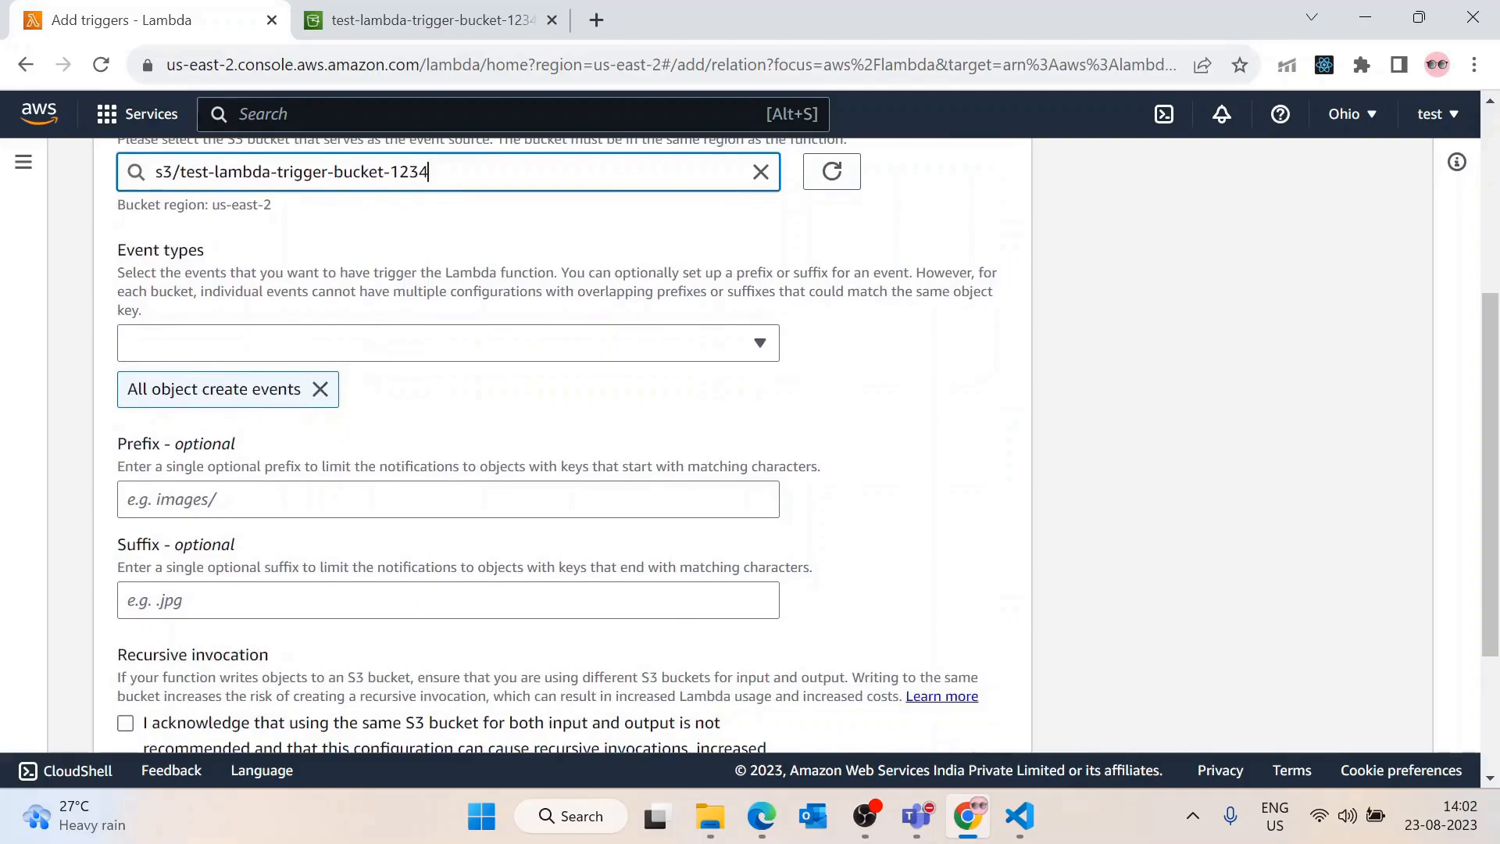
# Clear the trigger's event types, review the available options and select All object create events again
pyautogui.click(320, 389)
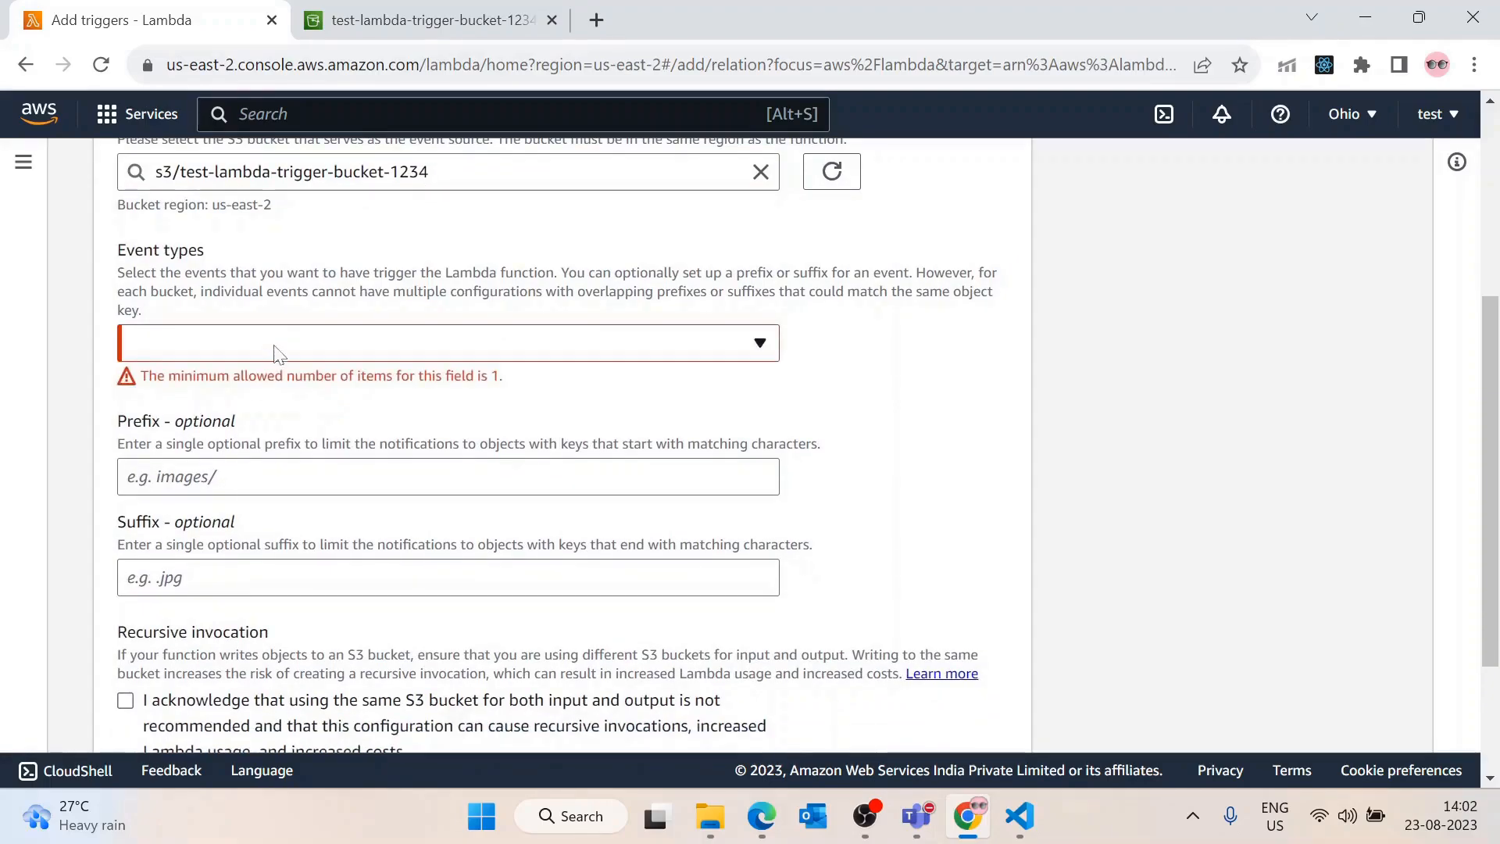
pyautogui.click(285, 339)
pyautogui.scroll(-1, 285, 339)
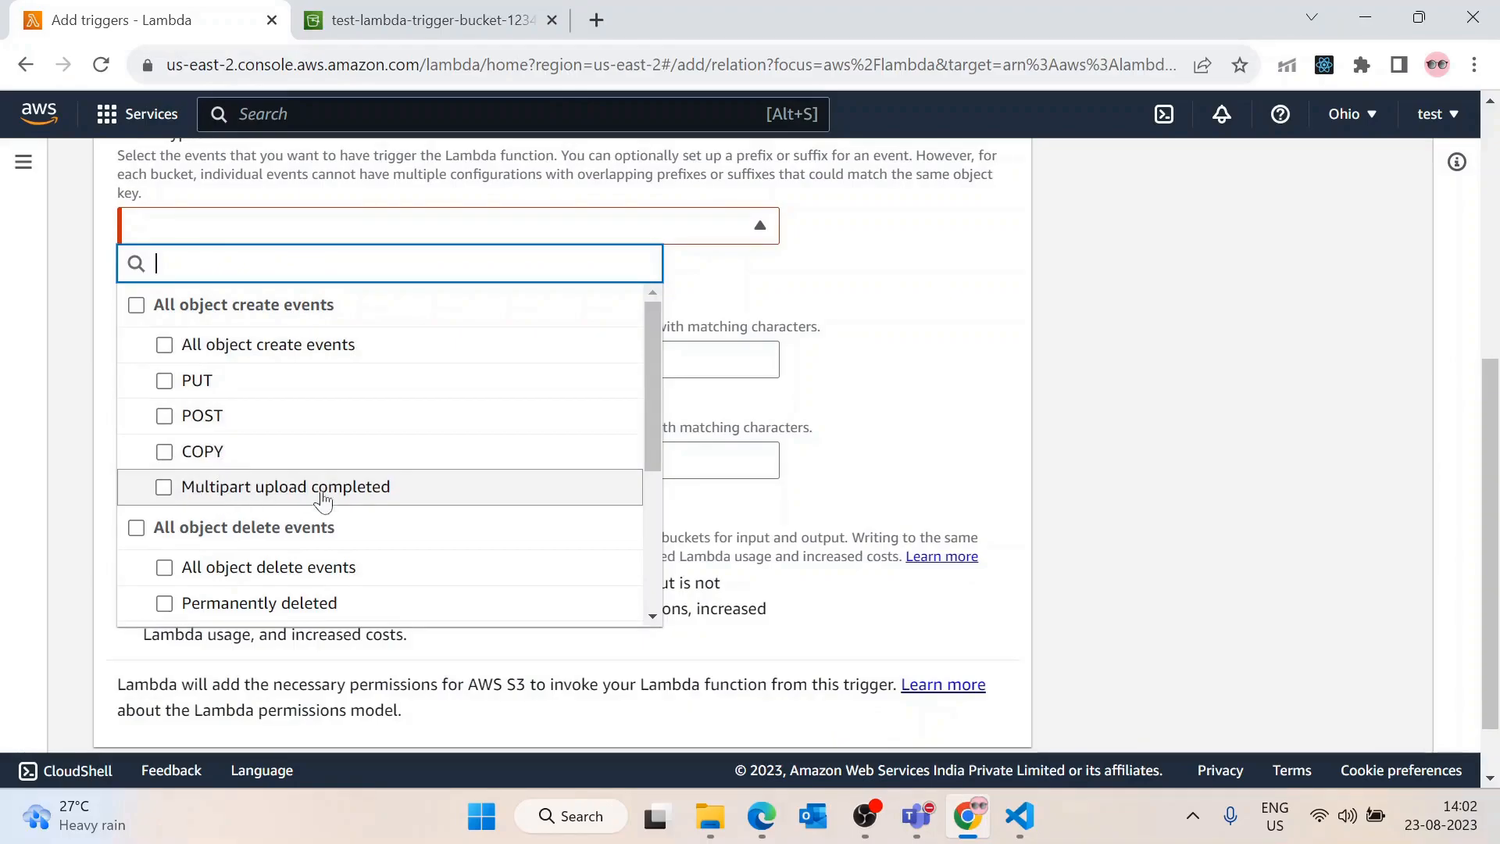
pyautogui.scroll(-3, 295, 429)
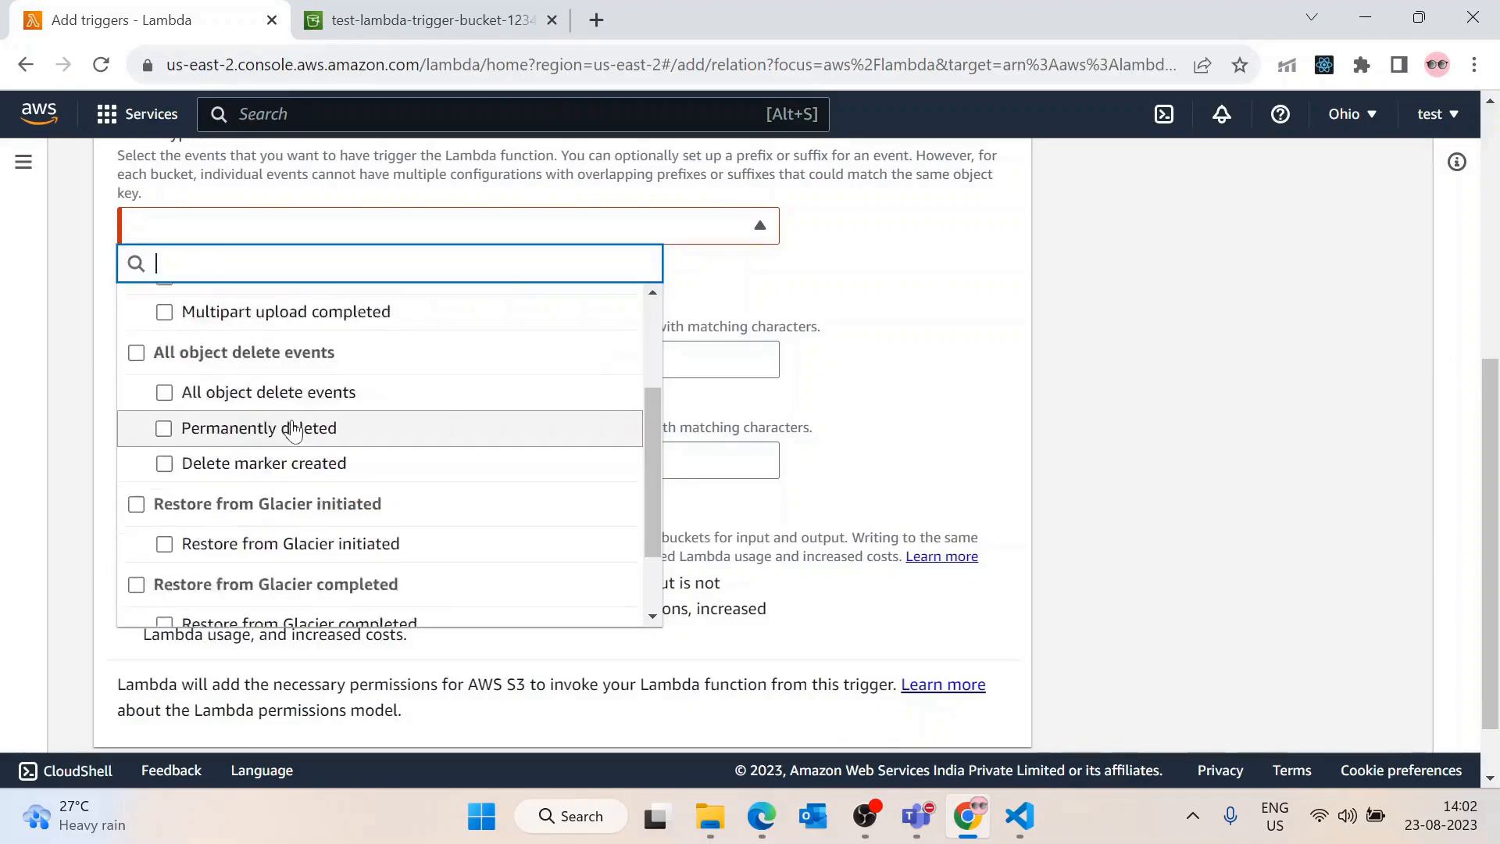
pyautogui.scroll(-2, 273, 454)
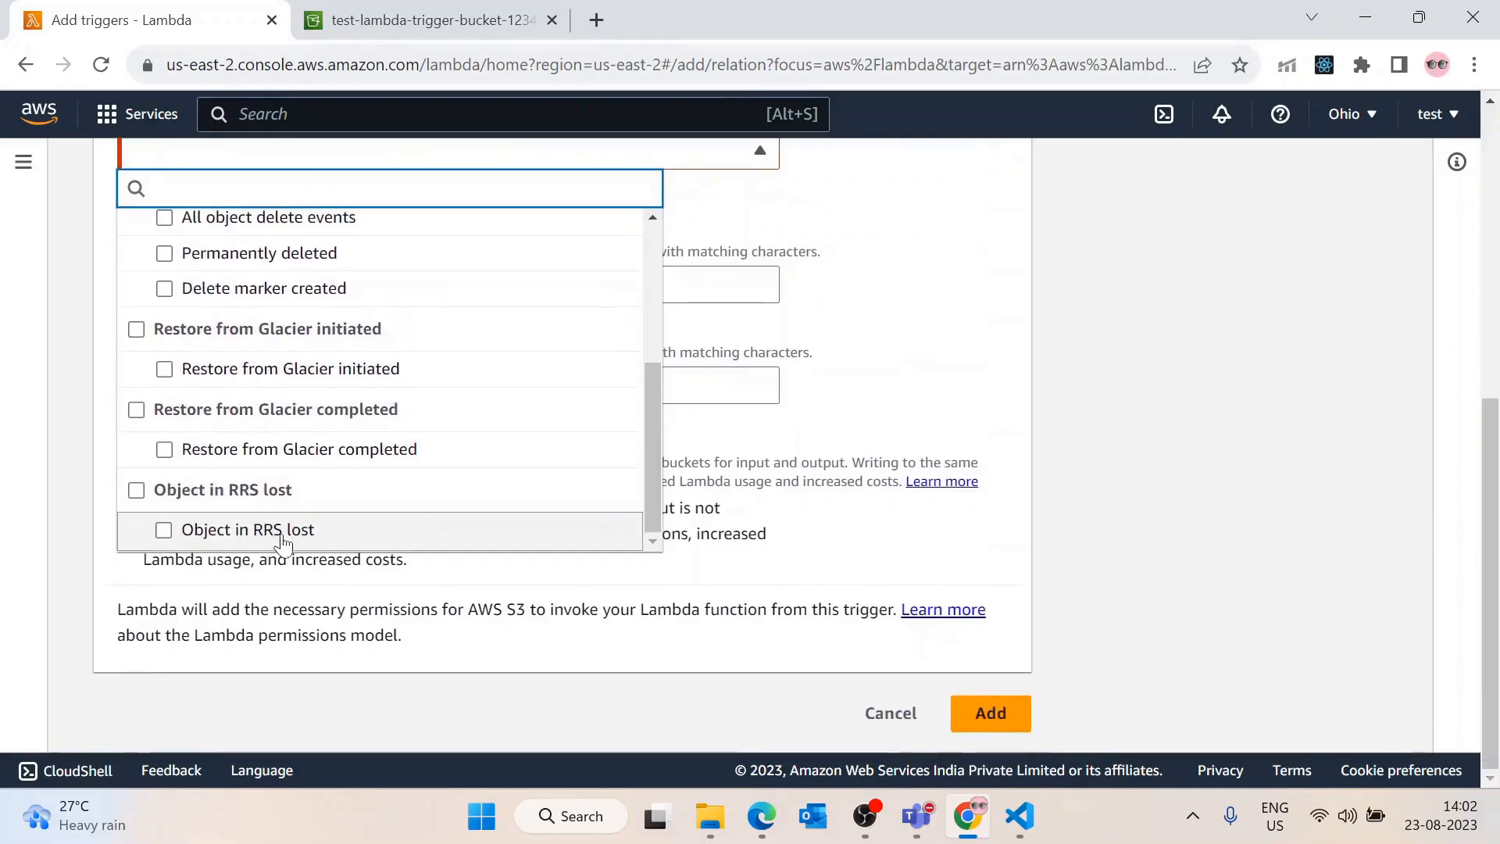
pyautogui.scroll(3, 298, 503)
pyautogui.scroll(5, 296, 492)
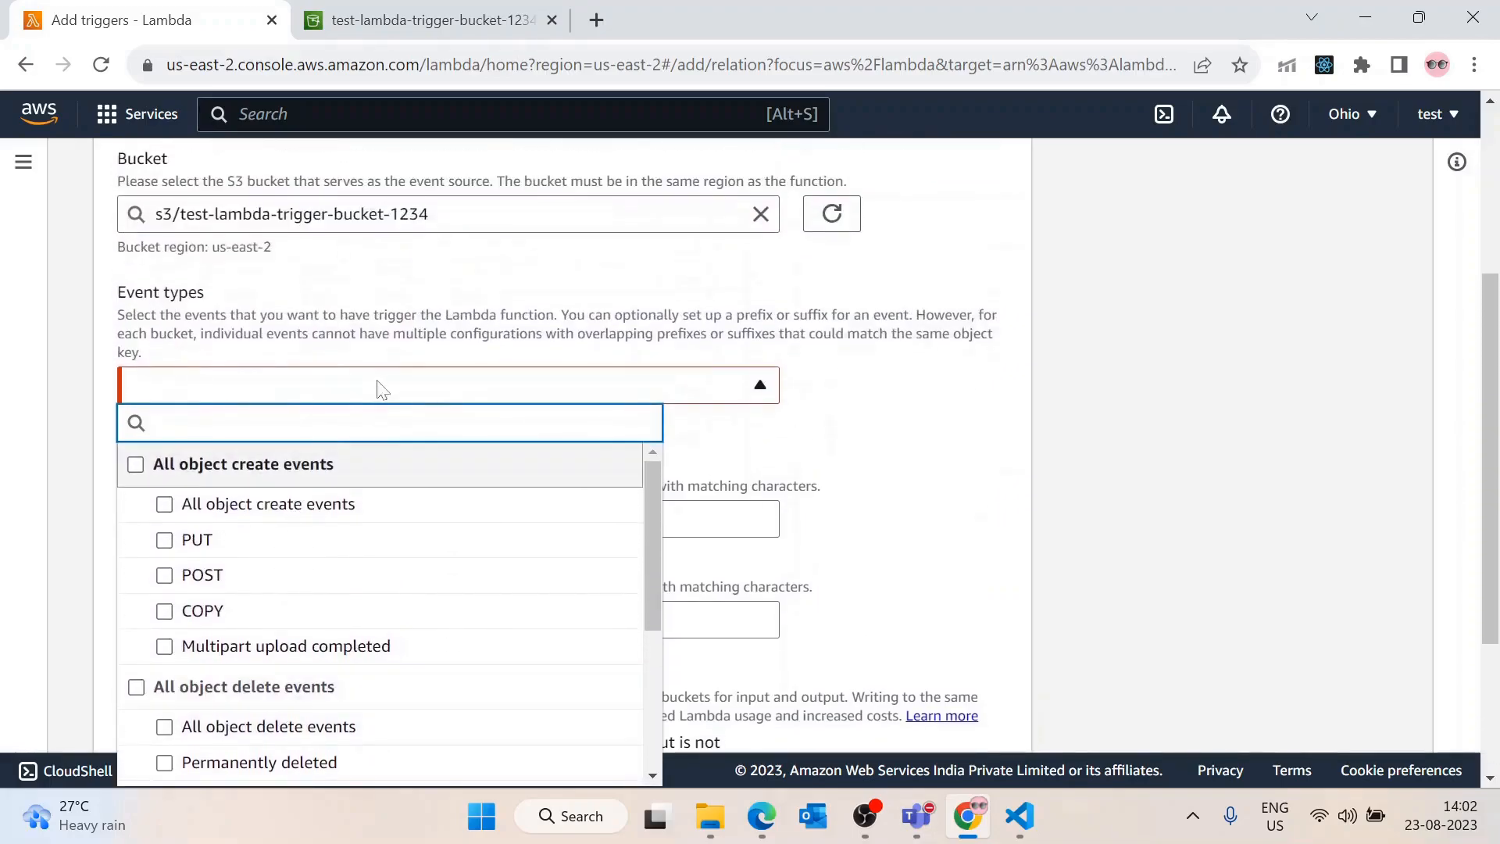
pyautogui.scroll(-2, 386, 386)
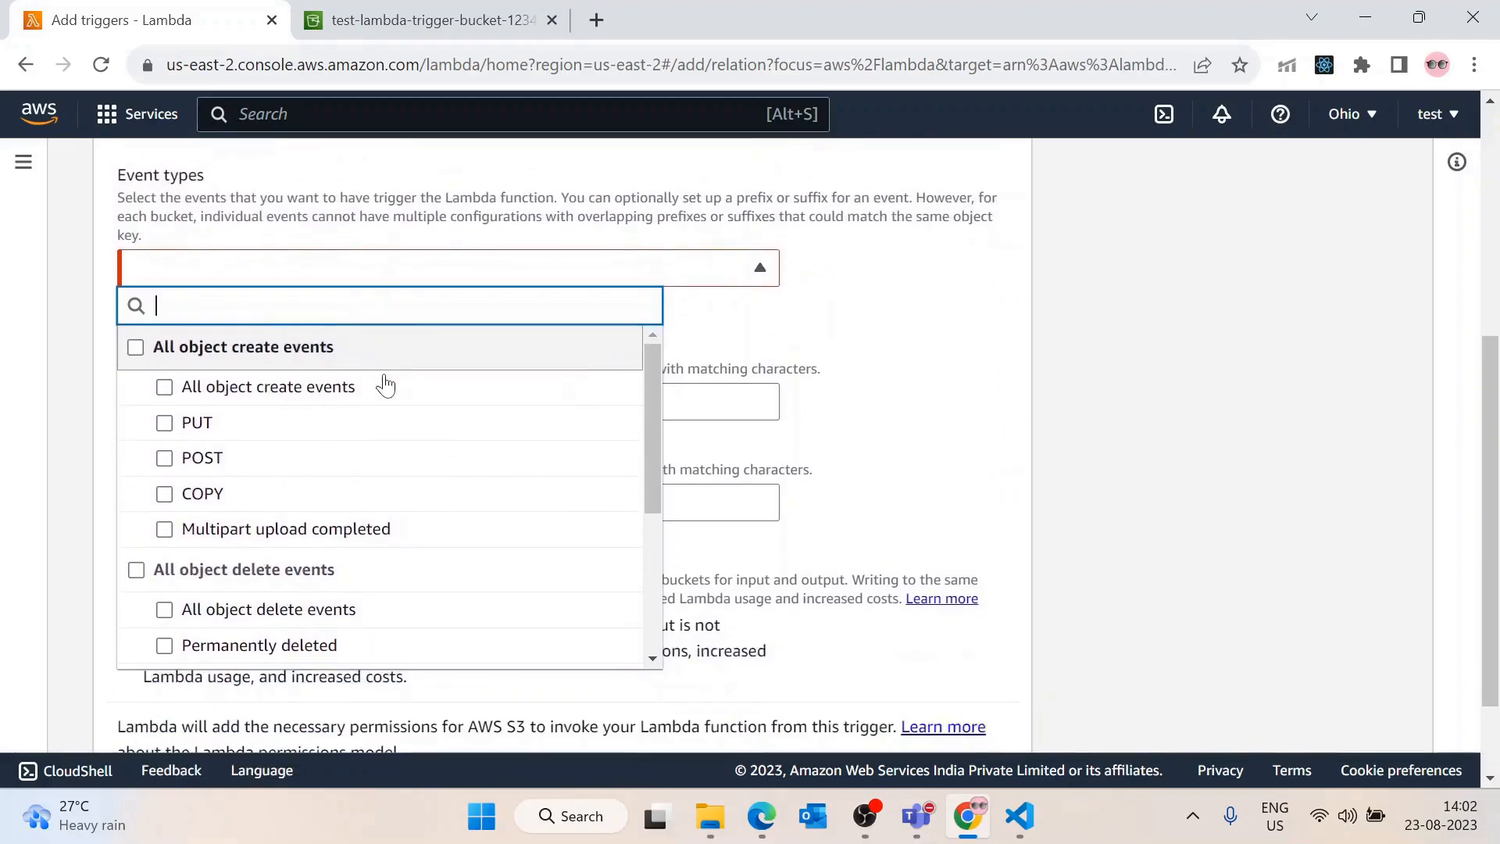
pyautogui.click(162, 394)
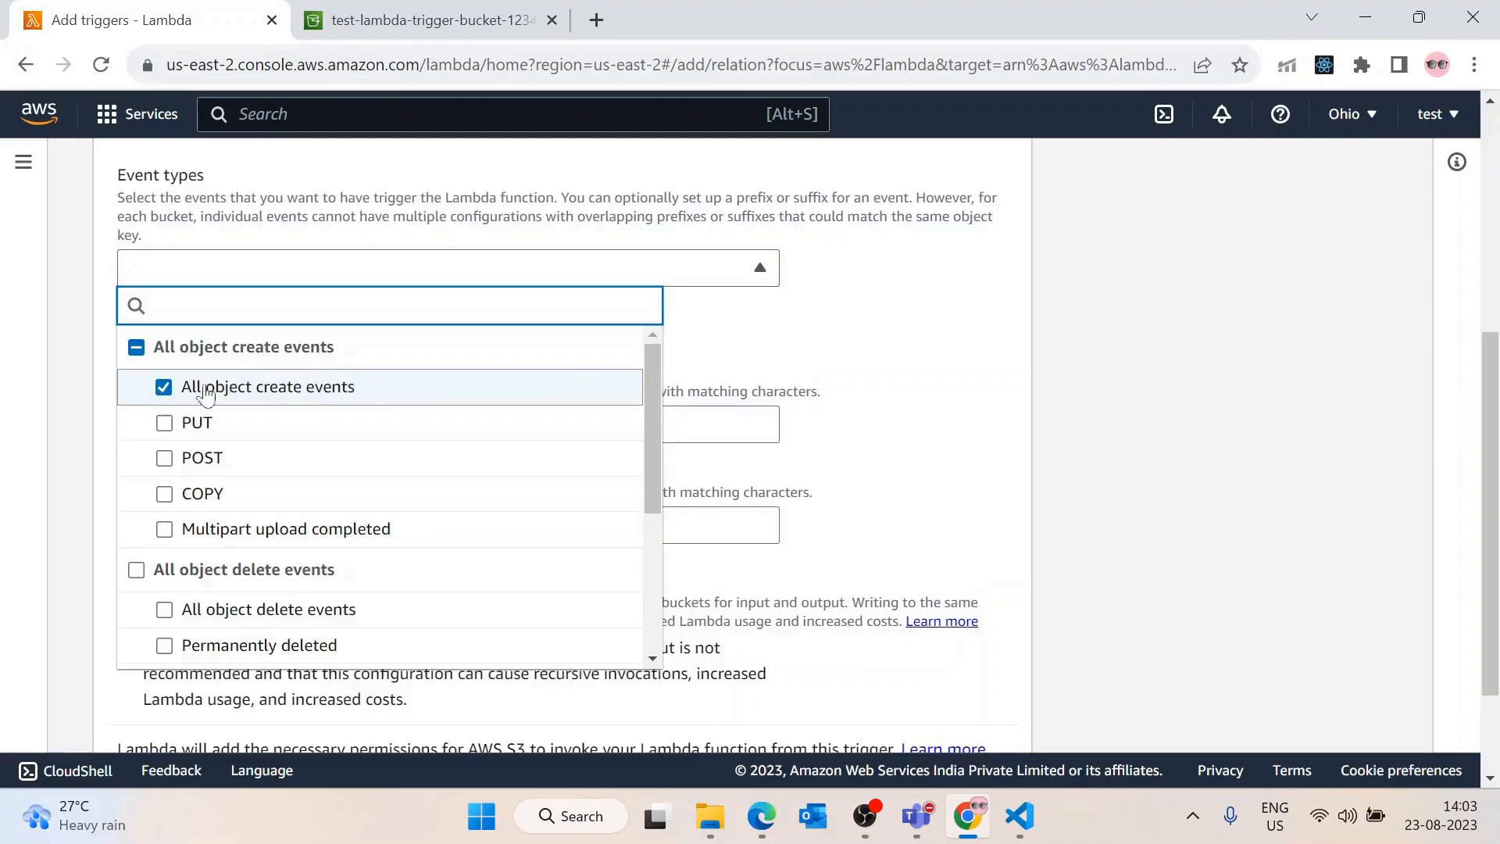
pyautogui.click(904, 354)
# Leave prefix and suffix empty, acknowledge the recursive invocation notice and add the S3 trigger to the function
pyautogui.scroll(-2, 898, 360)
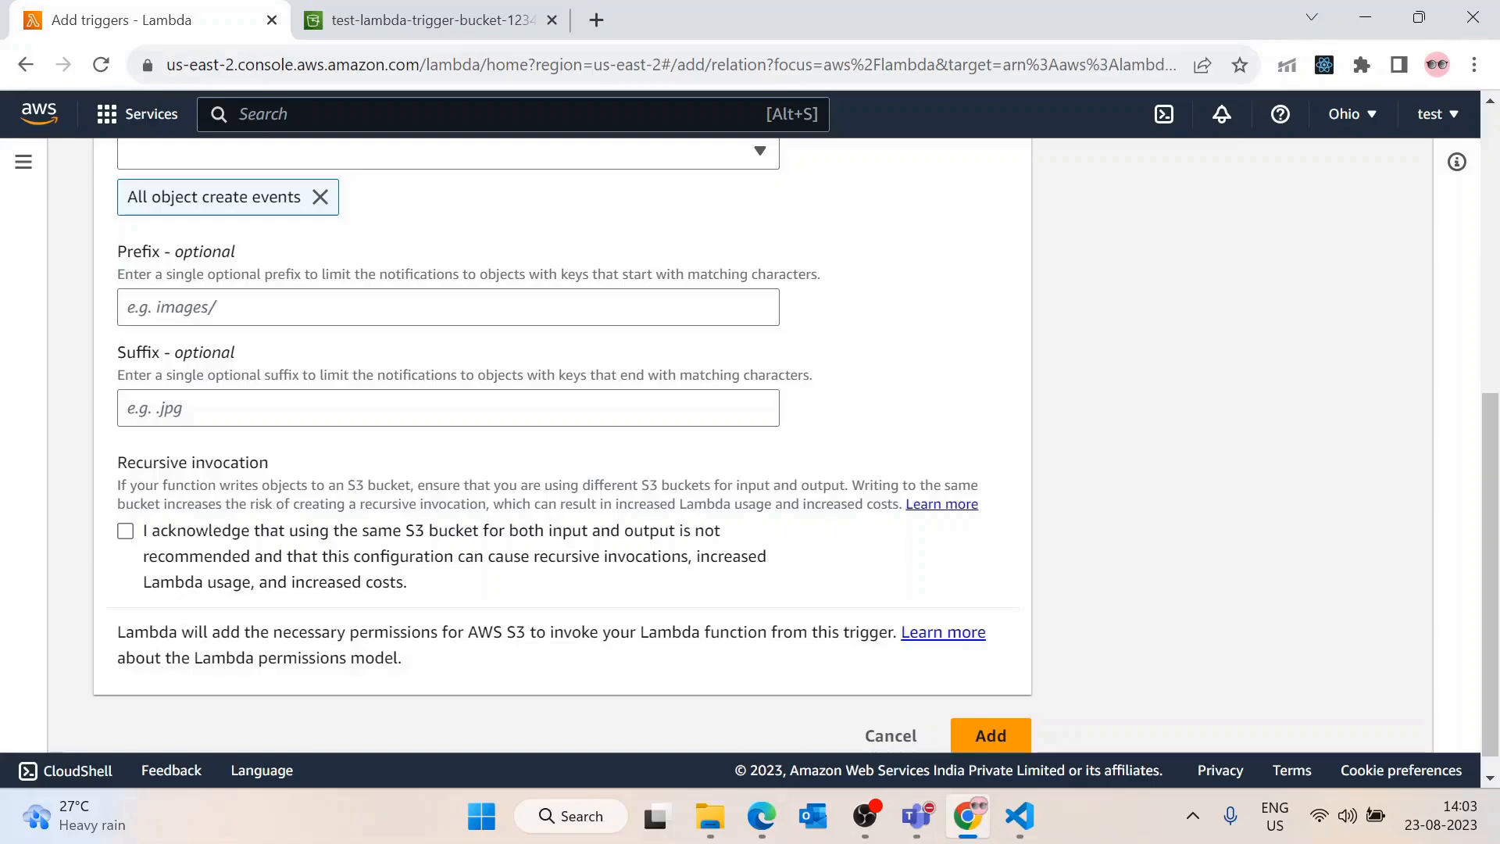
pyautogui.click(447, 307)
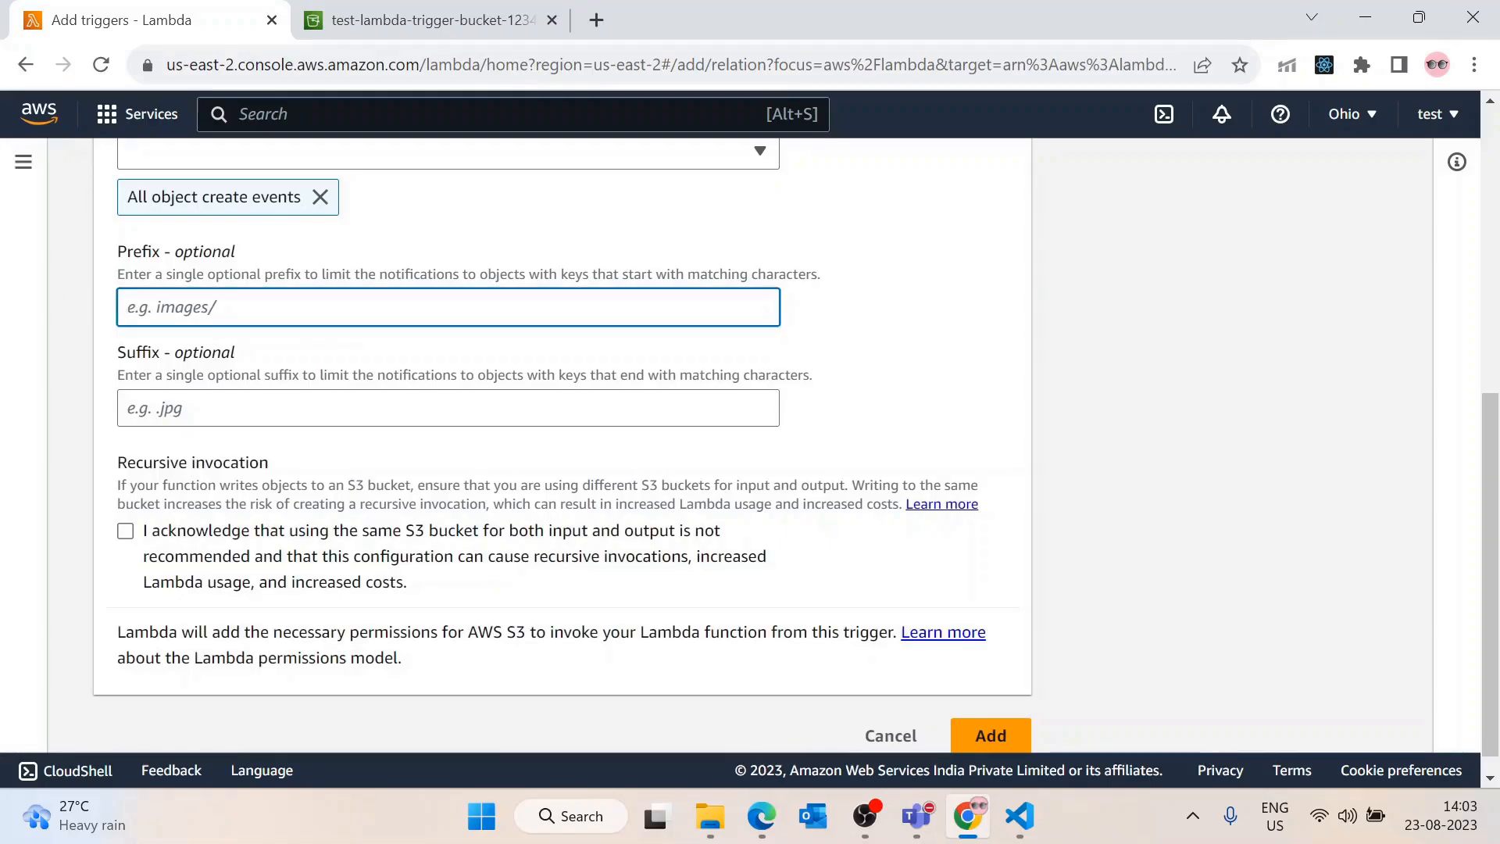
pyautogui.scroll(-1, 341, 450)
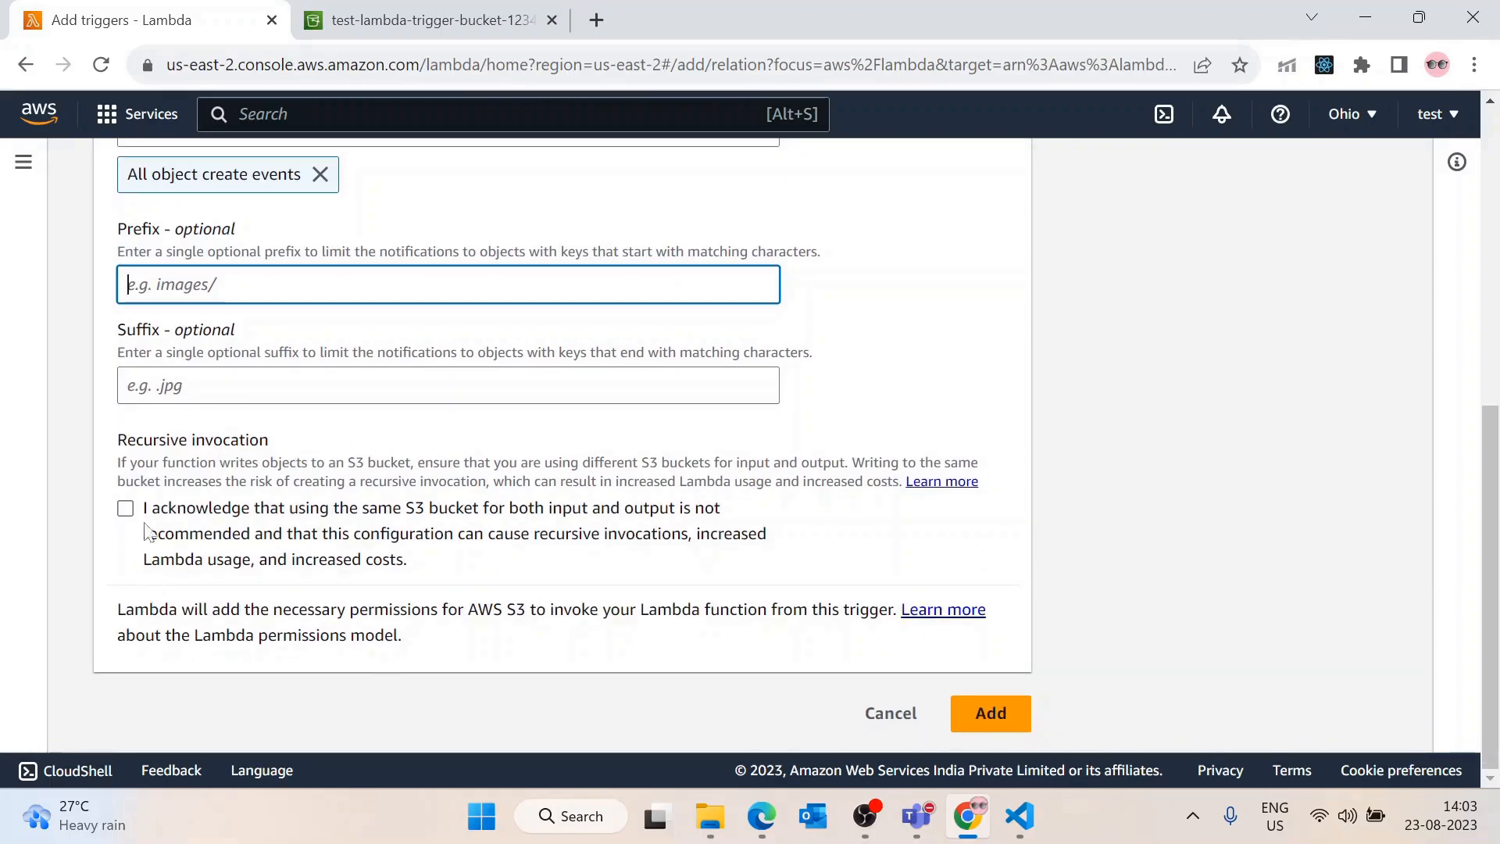
pyautogui.moveTo(116, 443); pyautogui.dragTo(275, 450)
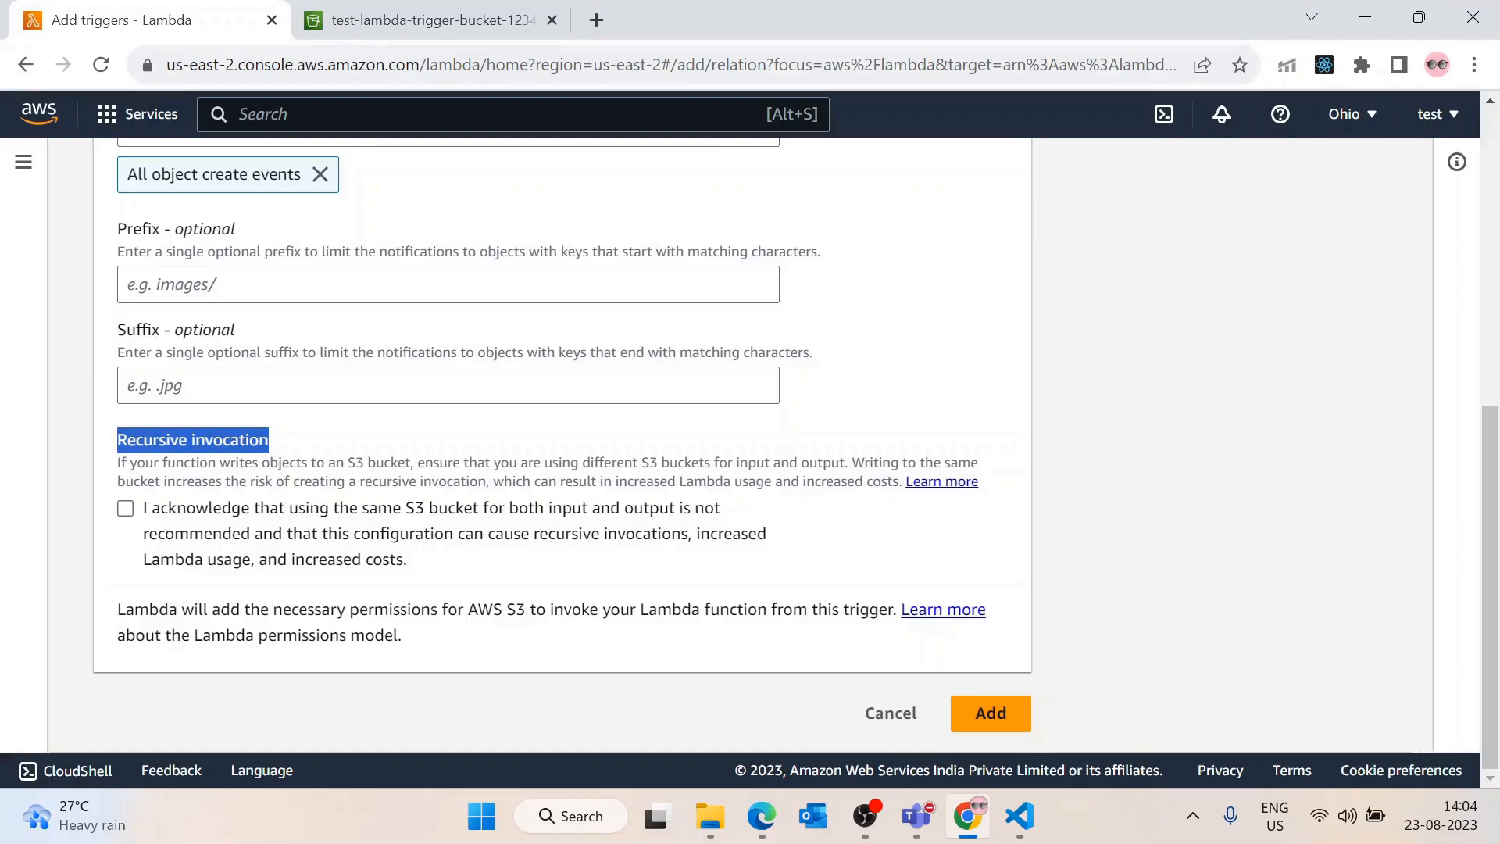
pyautogui.moveTo(839, 462); pyautogui.dragTo(118, 462)
pyautogui.click(250, 535)
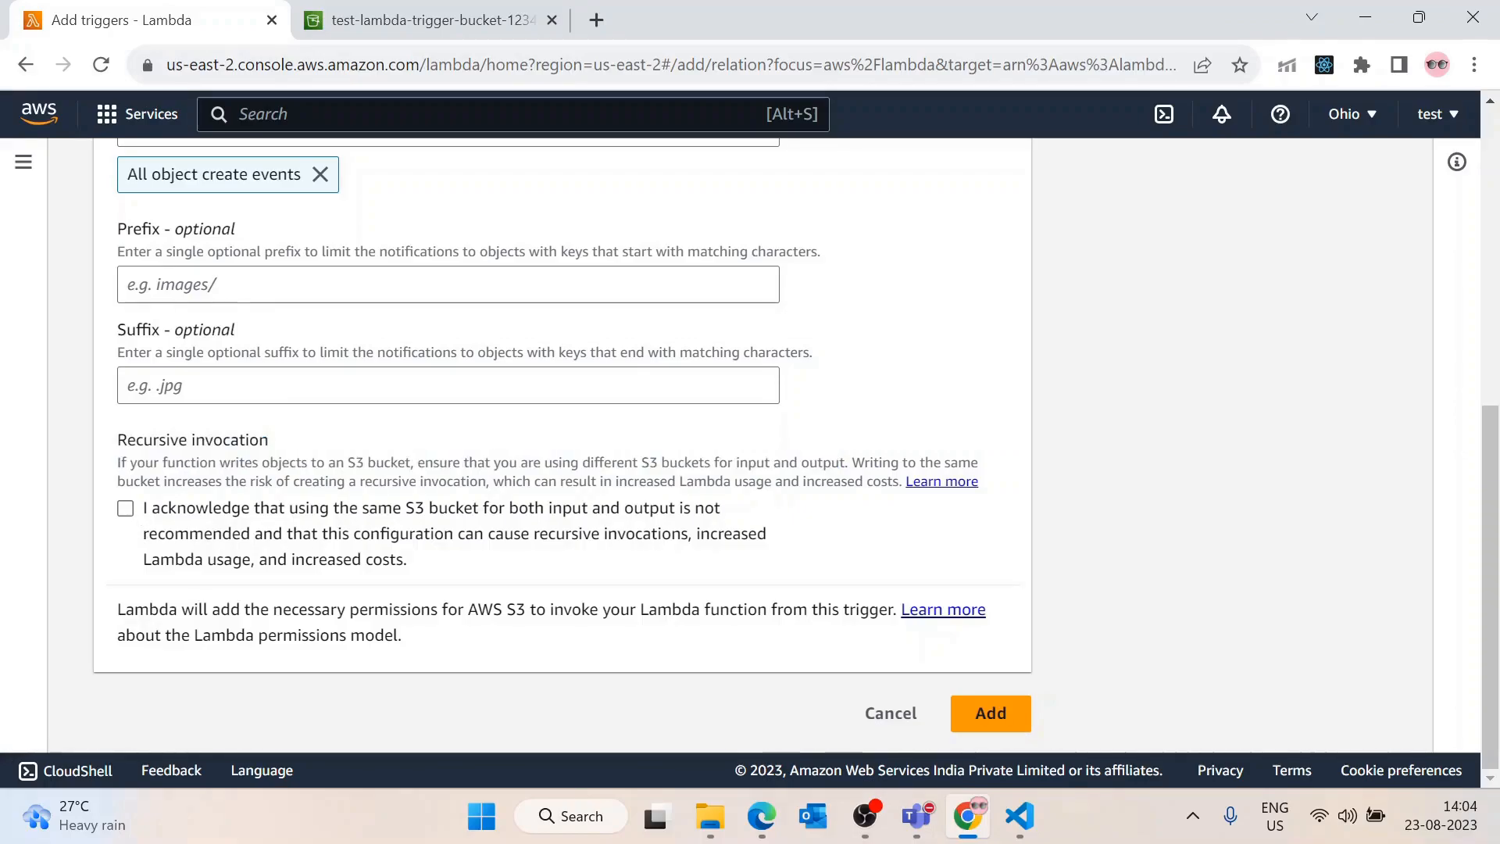
pyautogui.click(125, 510)
pyautogui.click(986, 712)
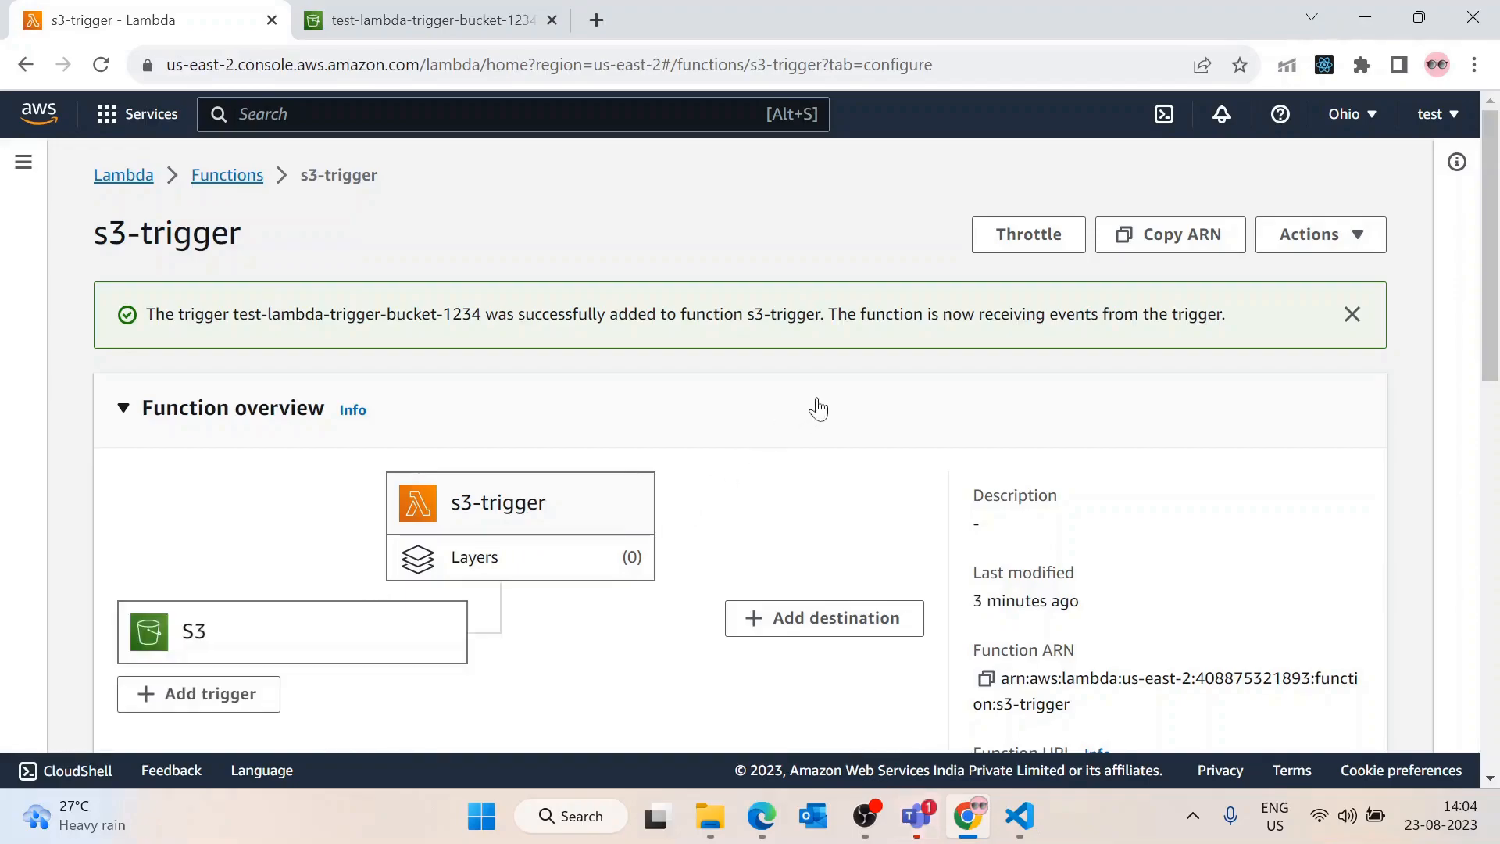
# Check the S3 trigger in the function overview and in the configuration's trigger list
pyautogui.scroll(-1, 818, 408)
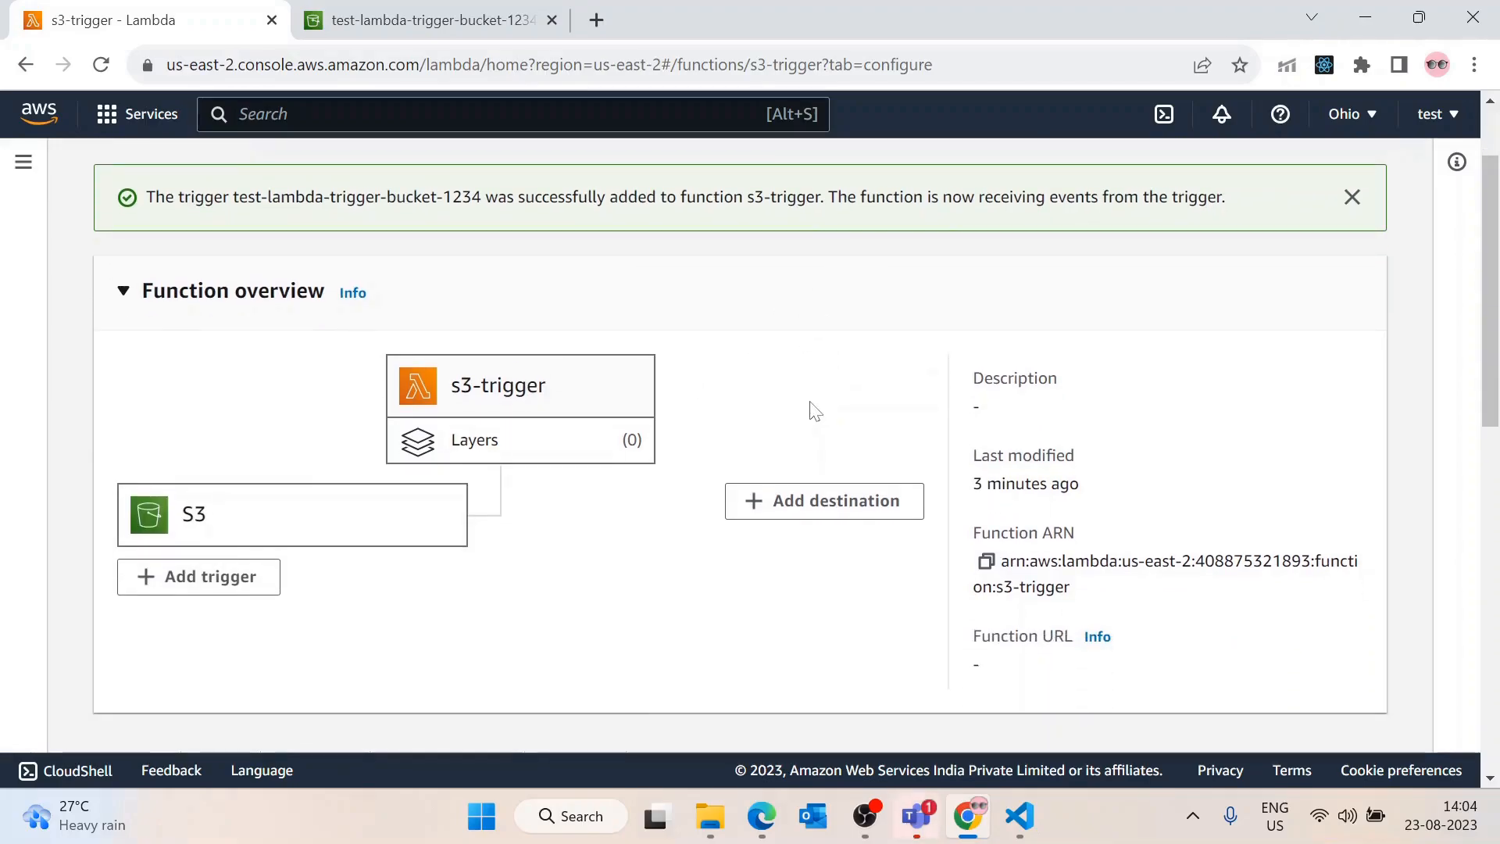
pyautogui.scroll(-1, 757, 385)
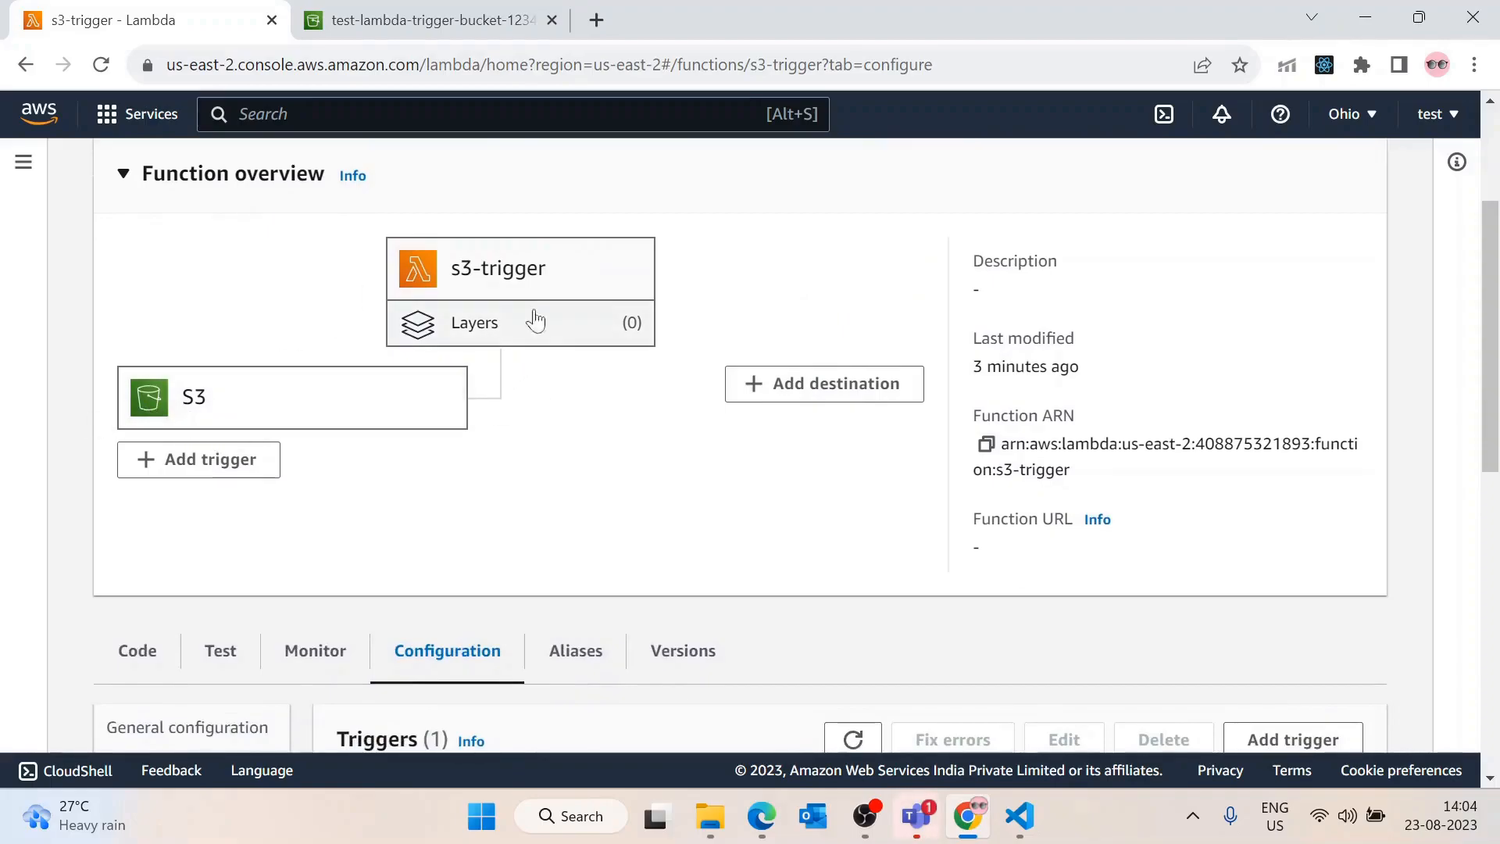
pyautogui.scroll(-3, 509, 510)
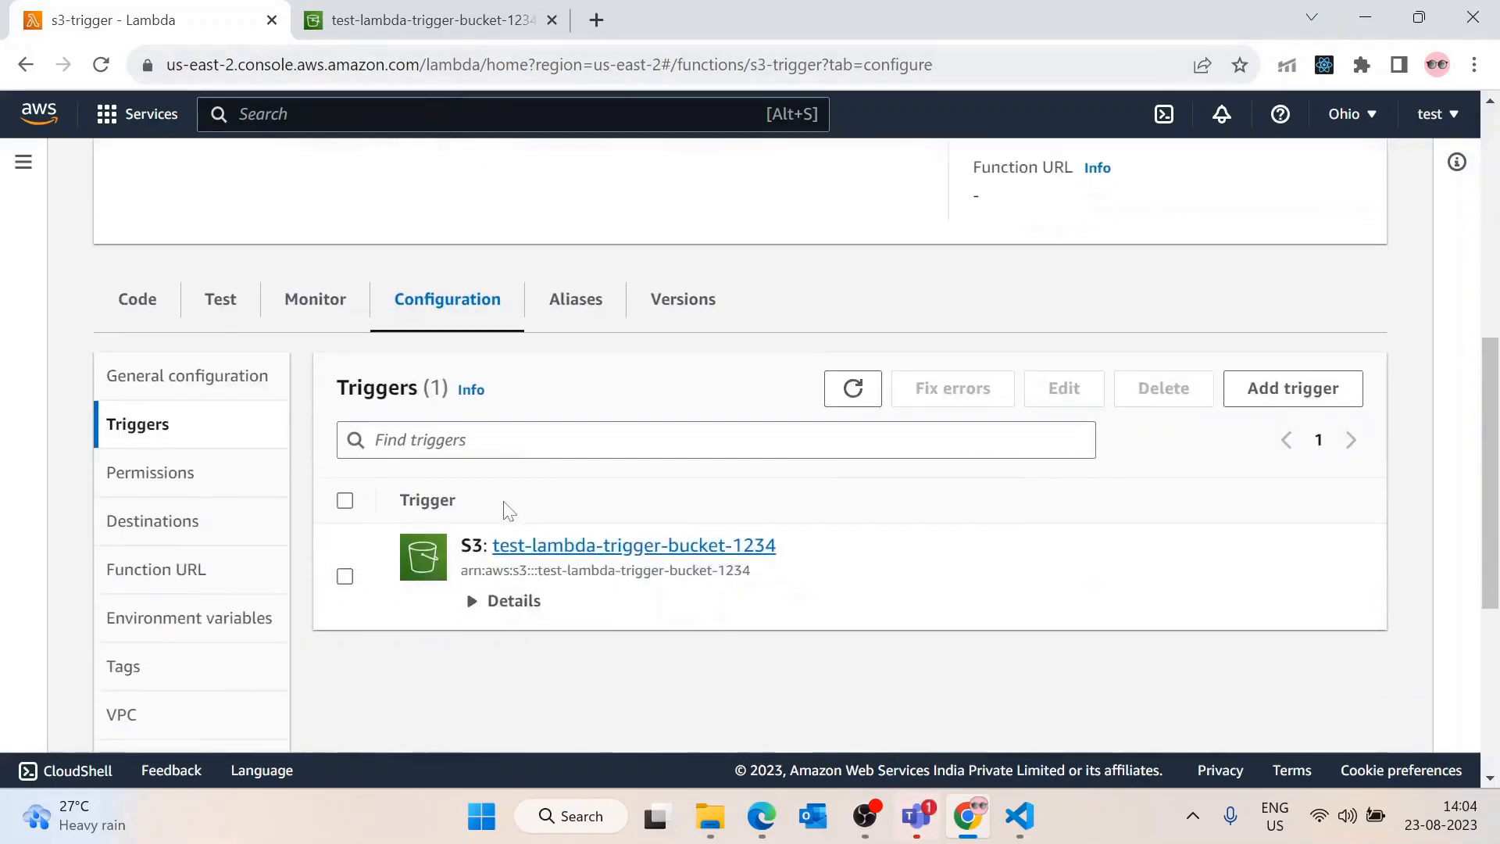
pyautogui.scroll(3, 509, 509)
# Switch to test-lambda-trigger-bucket-1234 and upload the file Provisoned concurrency.pdf to it
pyautogui.click(433, 31)
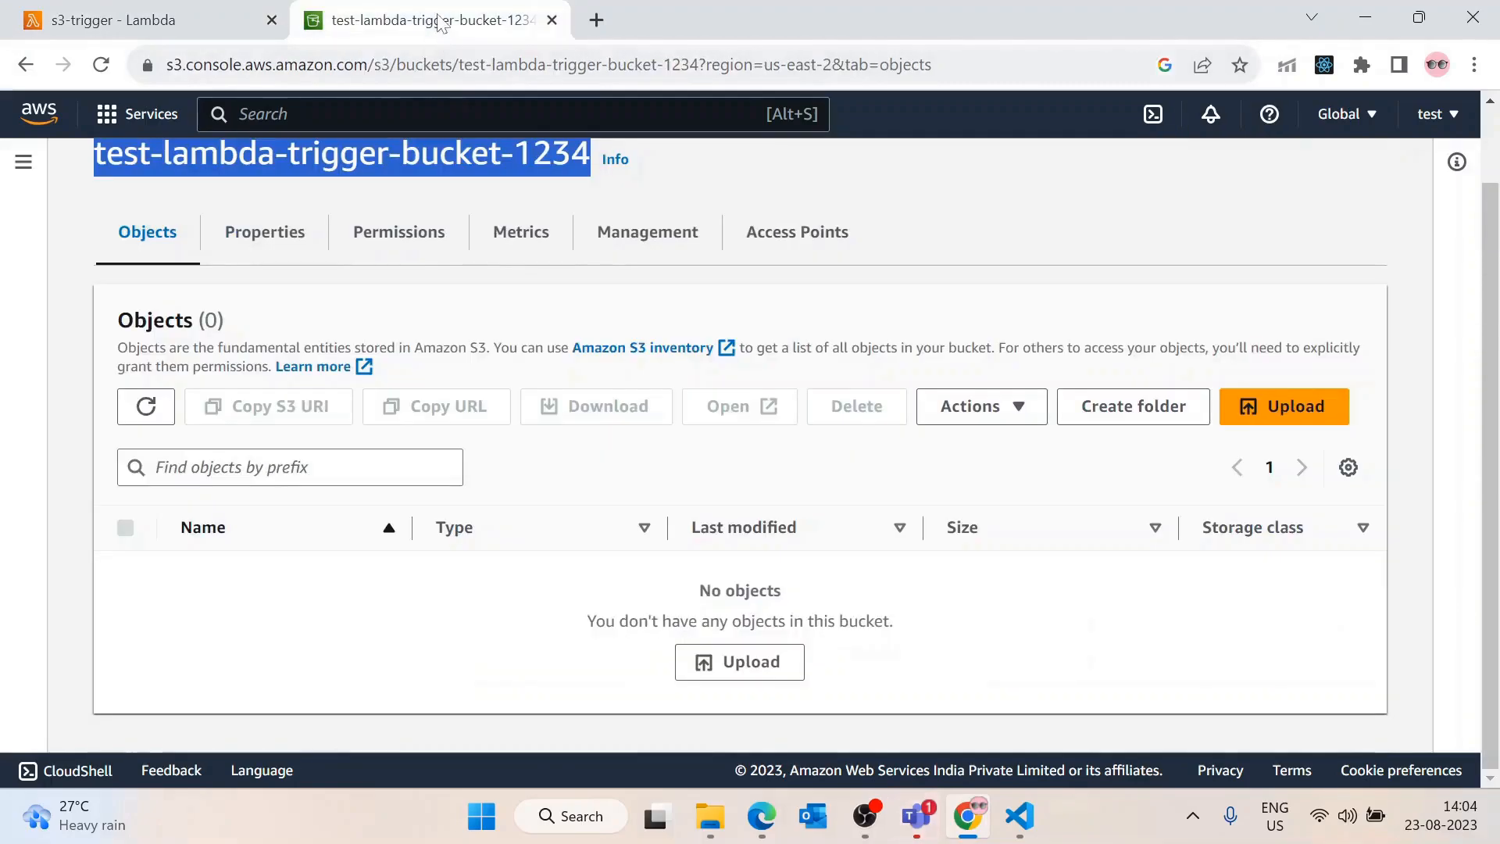
pyautogui.click(1264, 412)
pyautogui.scroll(-1, 503, 261)
pyautogui.click(821, 373)
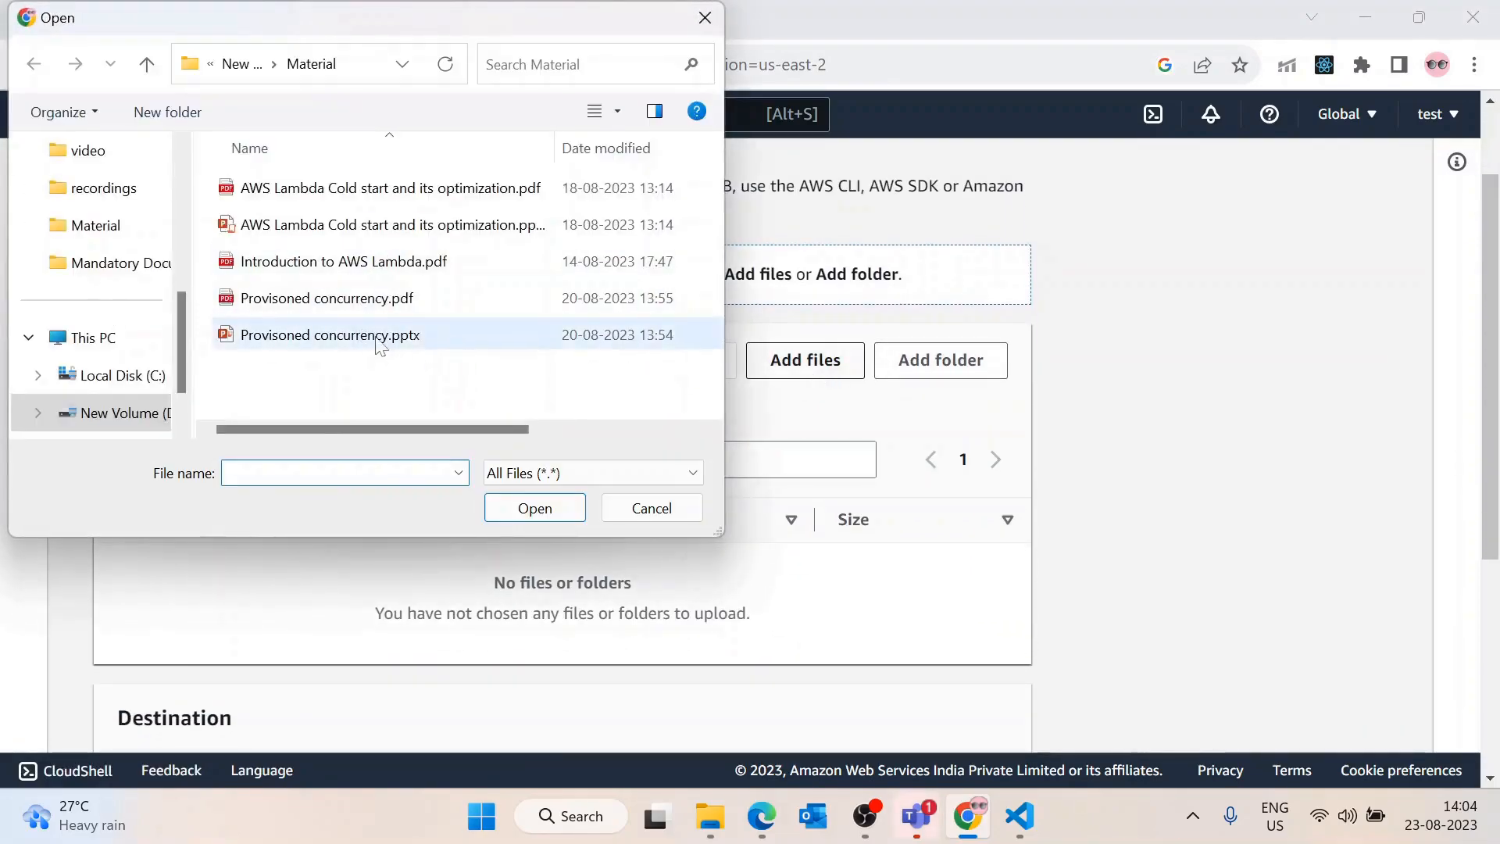
pyautogui.doubleClick(375, 299)
pyautogui.scroll(-3, 918, 329)
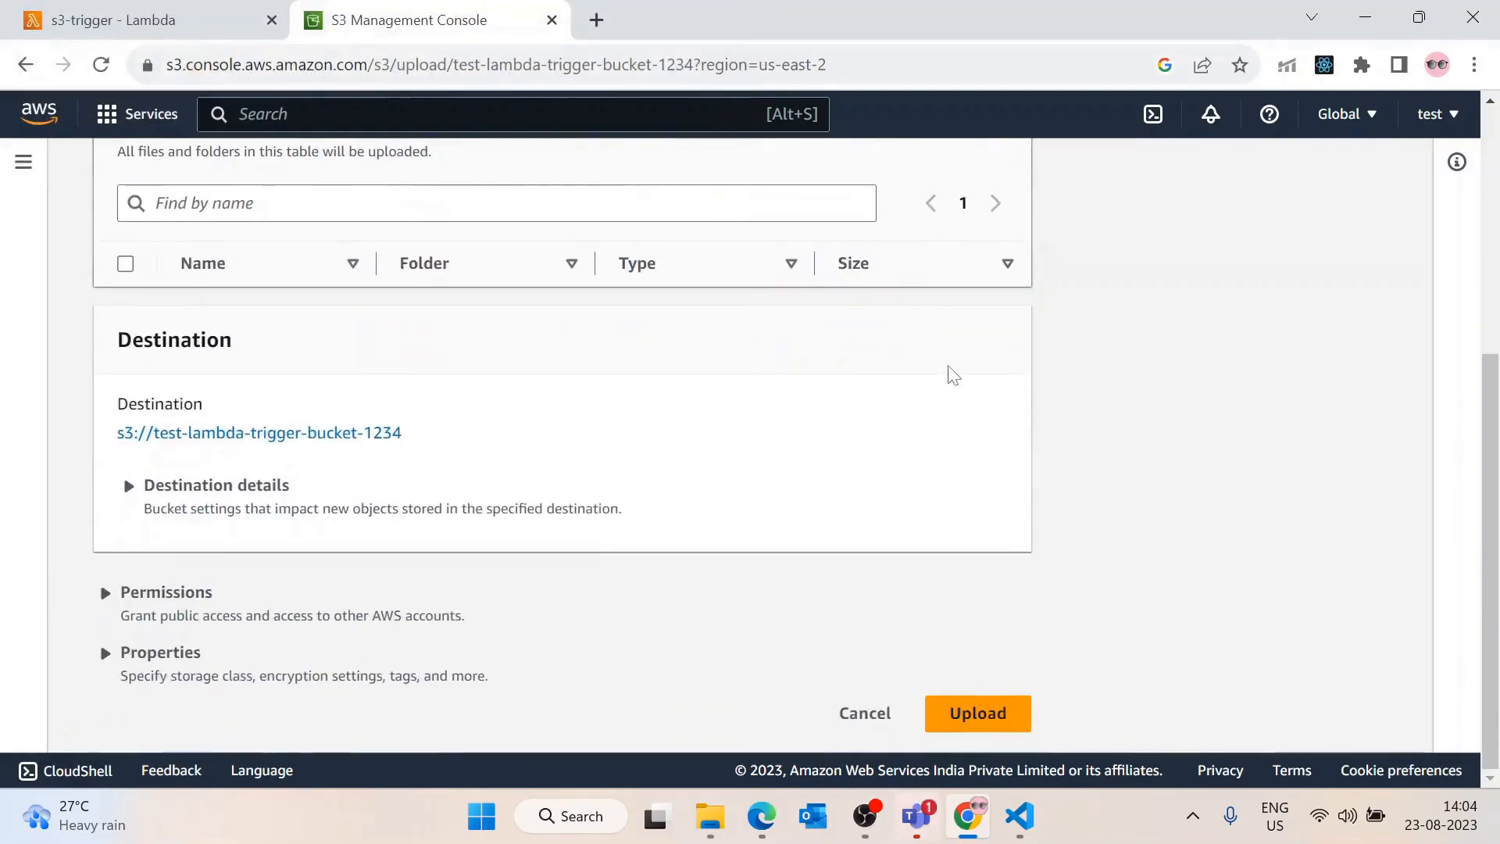
pyautogui.click(976, 712)
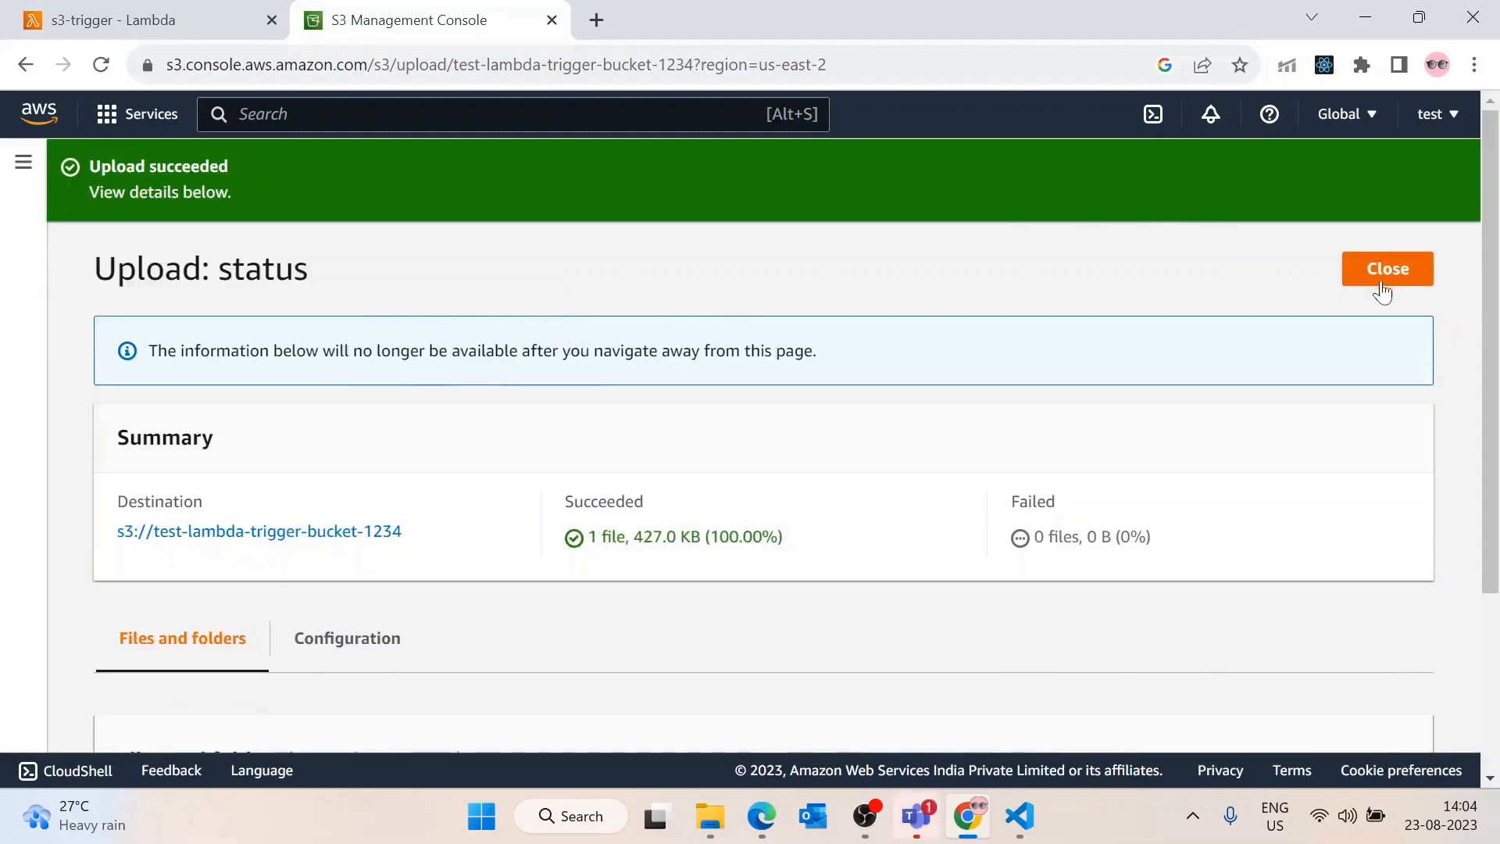
# Return to the s3-trigger function and check its recent invocations in the CloudWatch logs for the last 1h
pyautogui.click(192, 22)
pyautogui.scroll(-5, 724, 425)
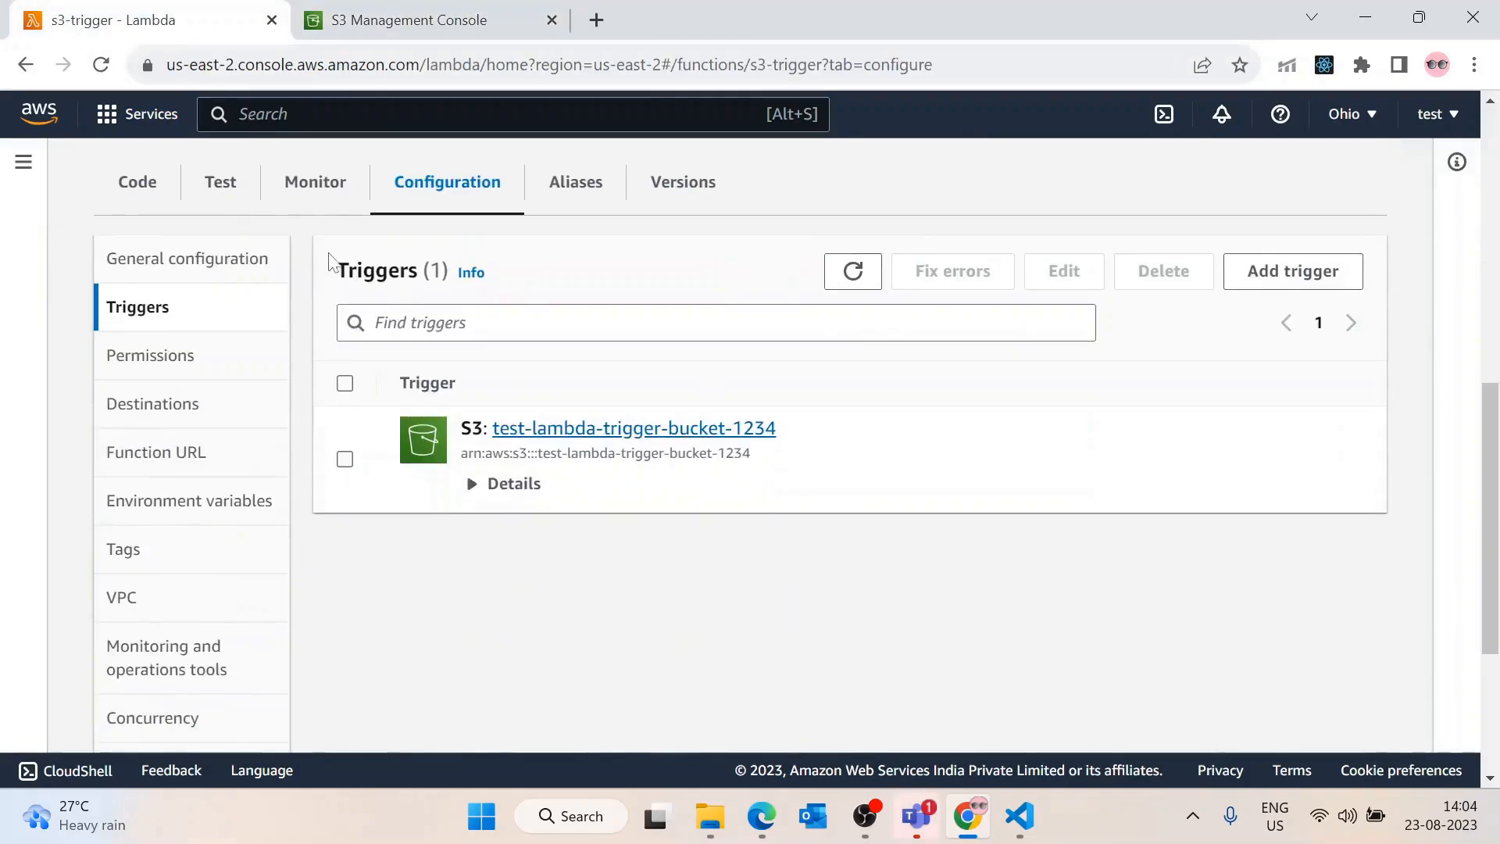
pyautogui.click(316, 200)
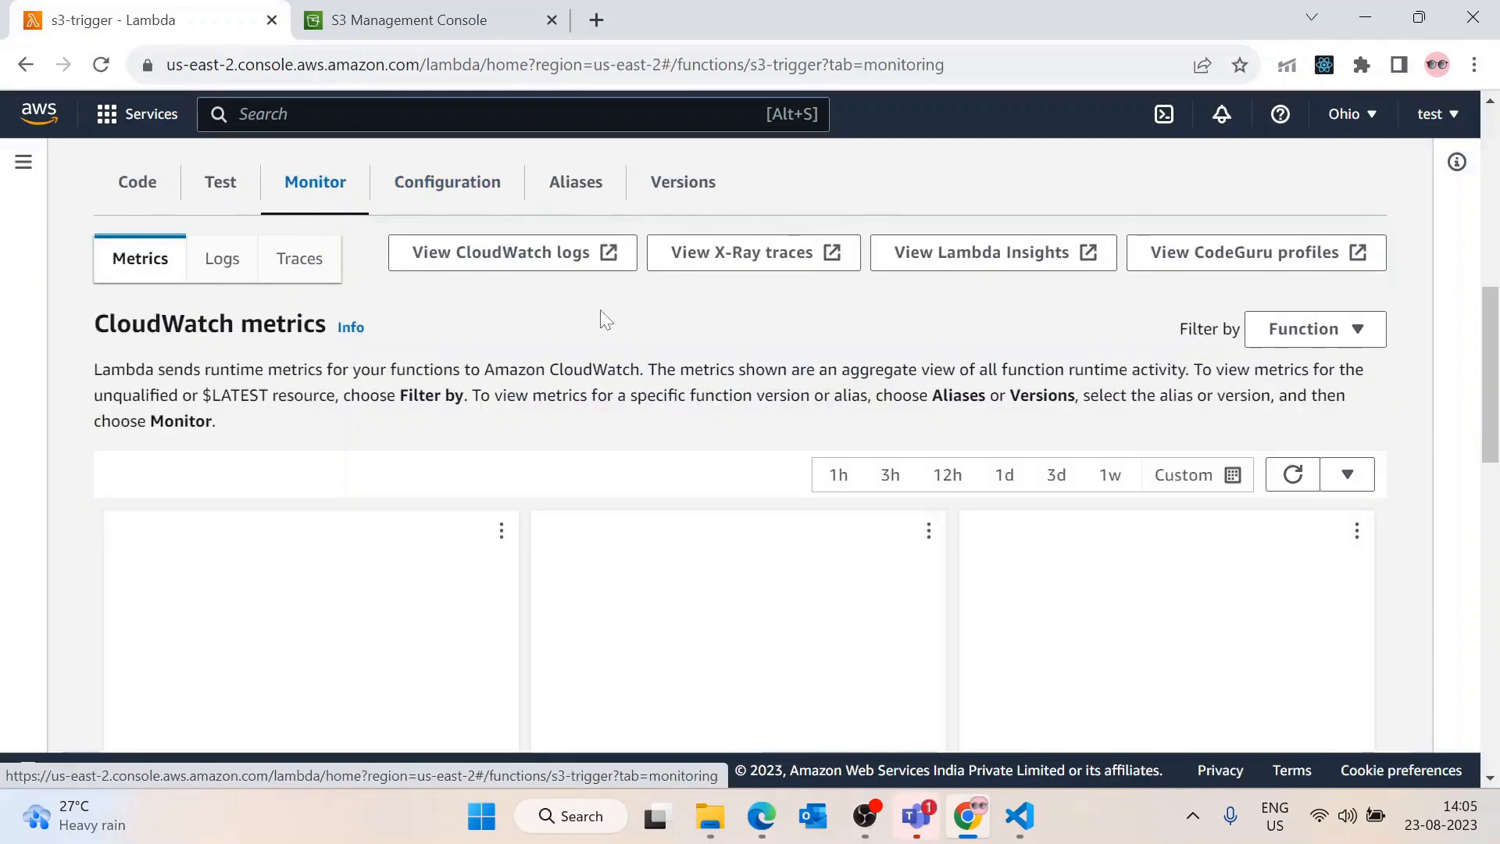
pyautogui.click(221, 261)
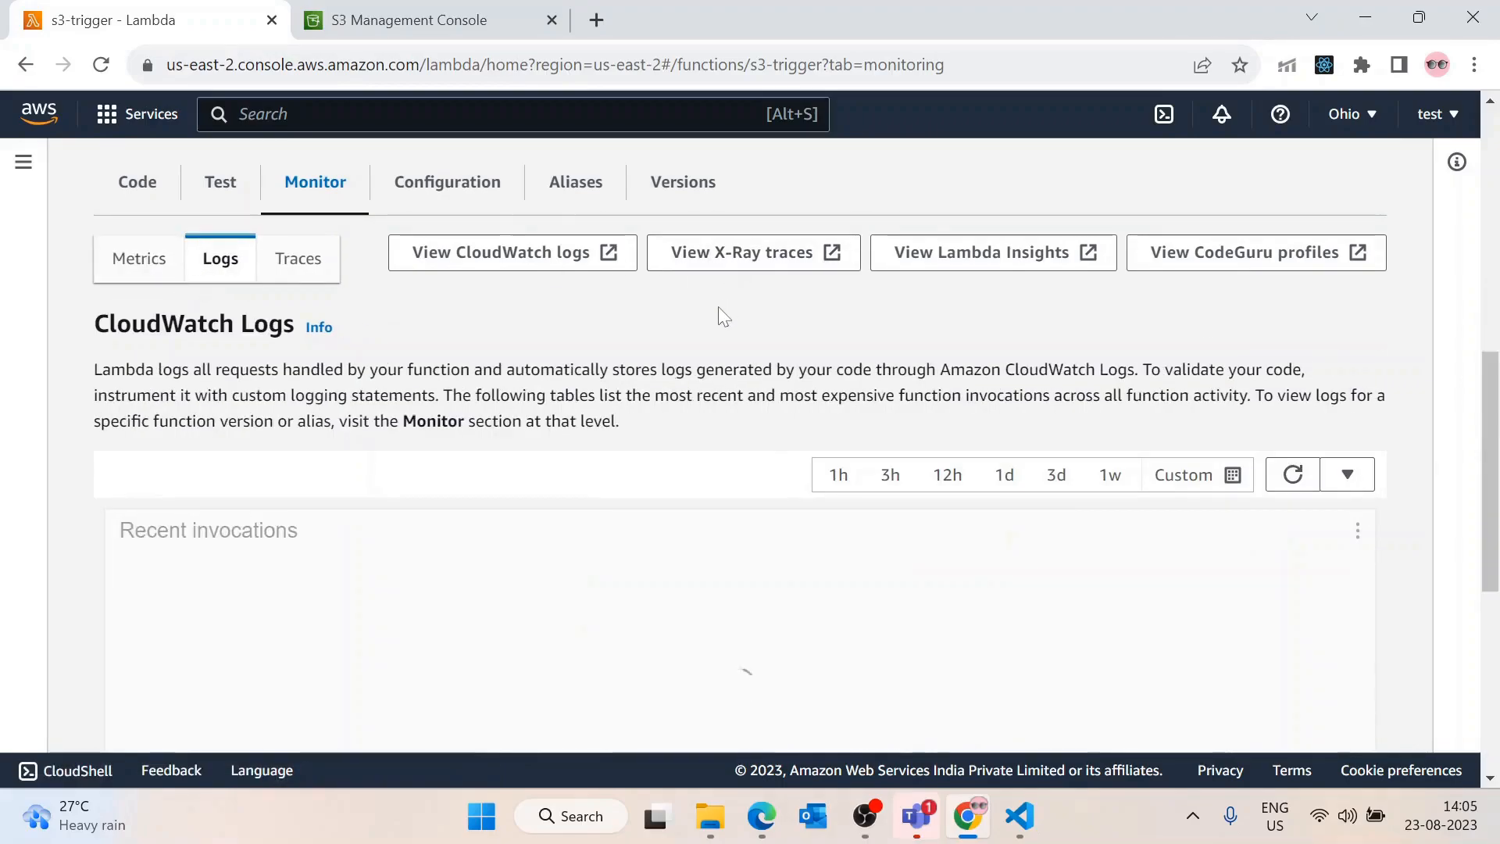
pyautogui.scroll(-3, 722, 313)
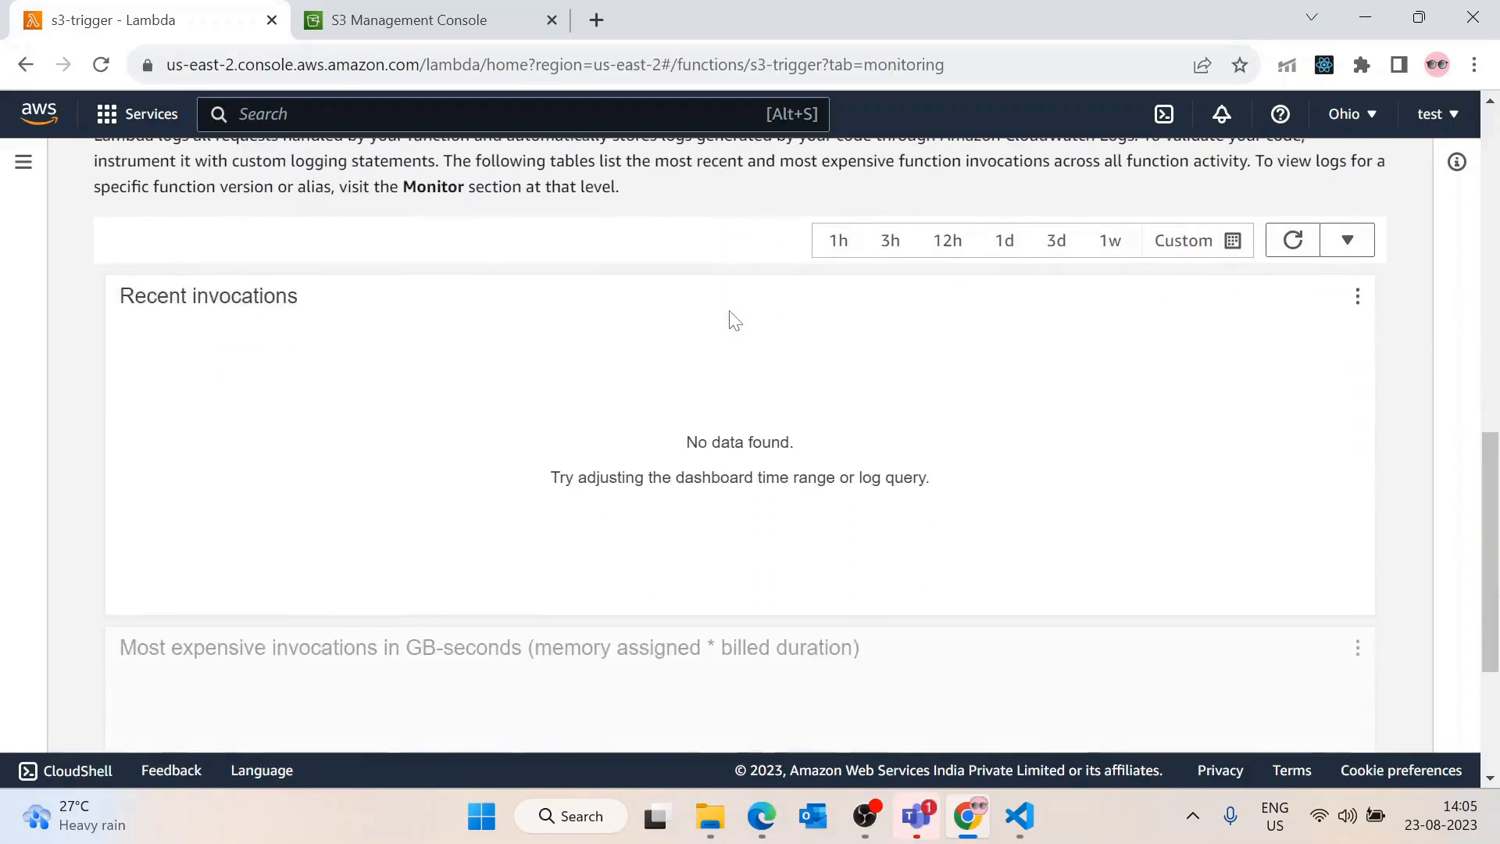
pyautogui.click(836, 256)
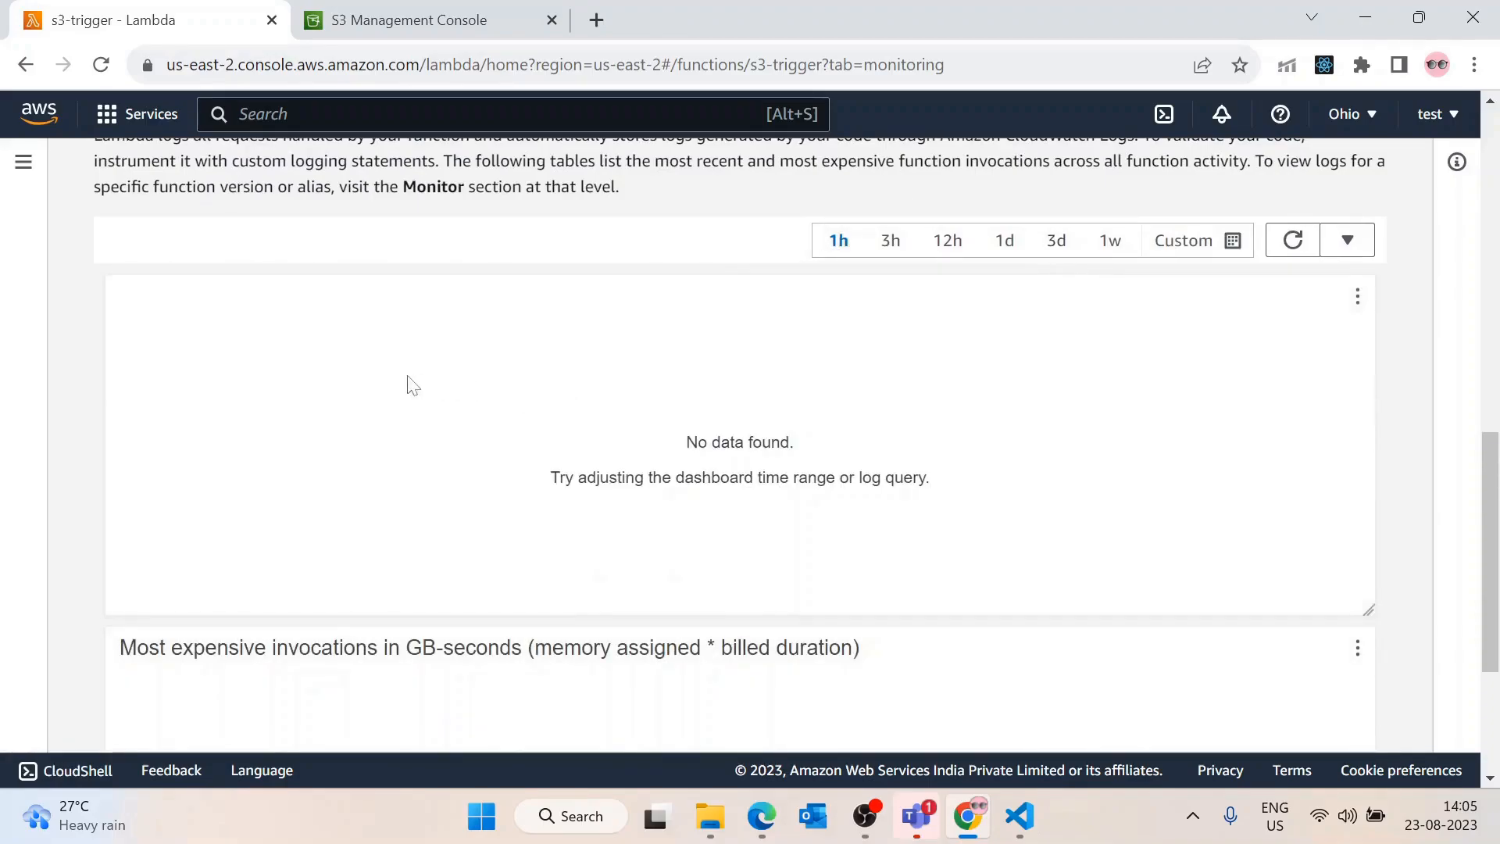
pyautogui.scroll(5, 534, 320)
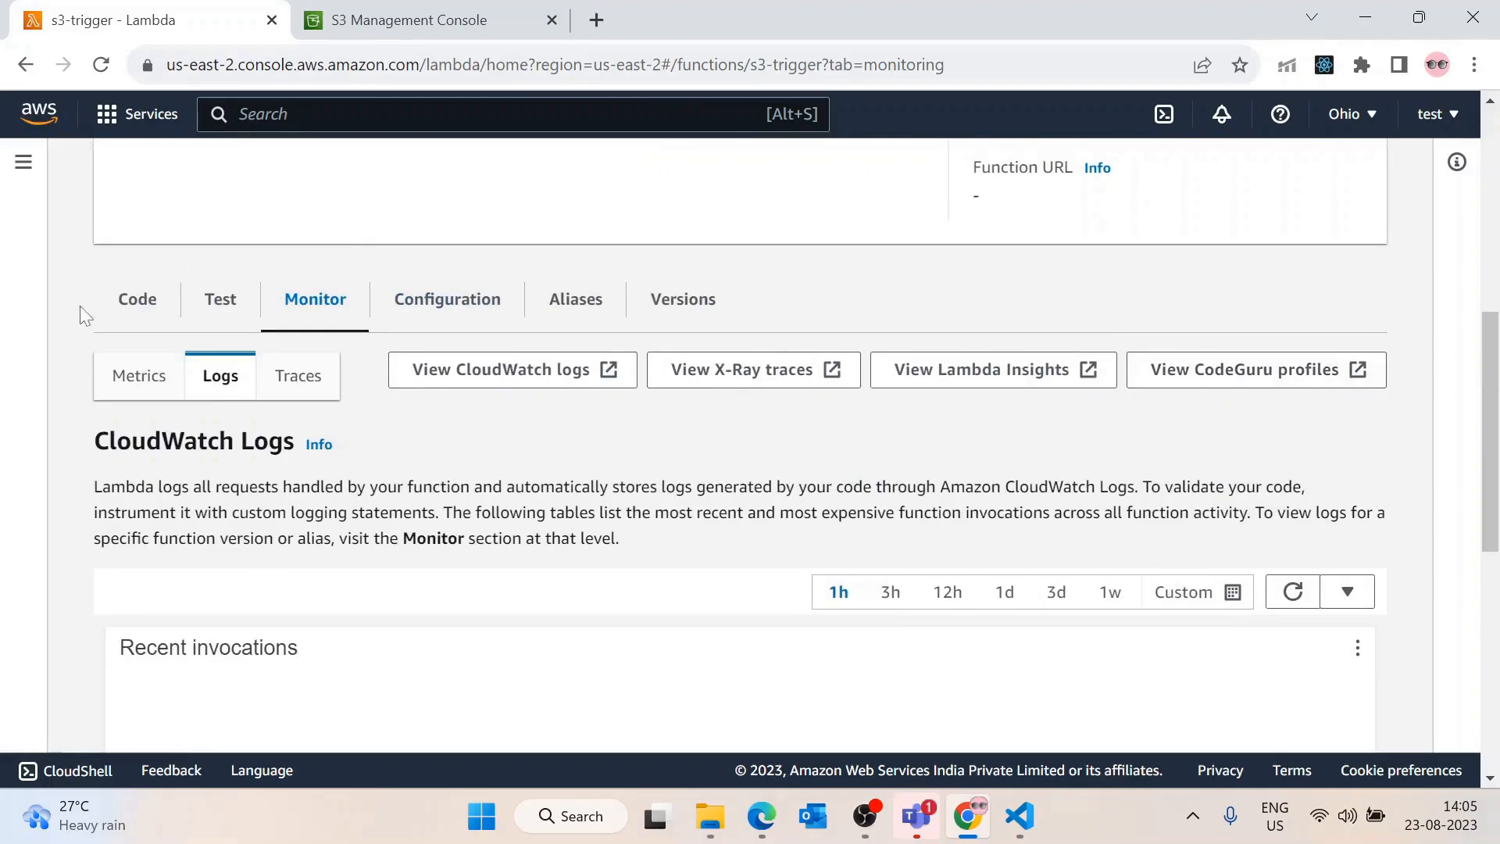
pyautogui.scroll(6, 77, 326)
pyautogui.scroll(-3, 121, 338)
pyautogui.scroll(5, 125, 313)
pyautogui.scroll(-5, 129, 291)
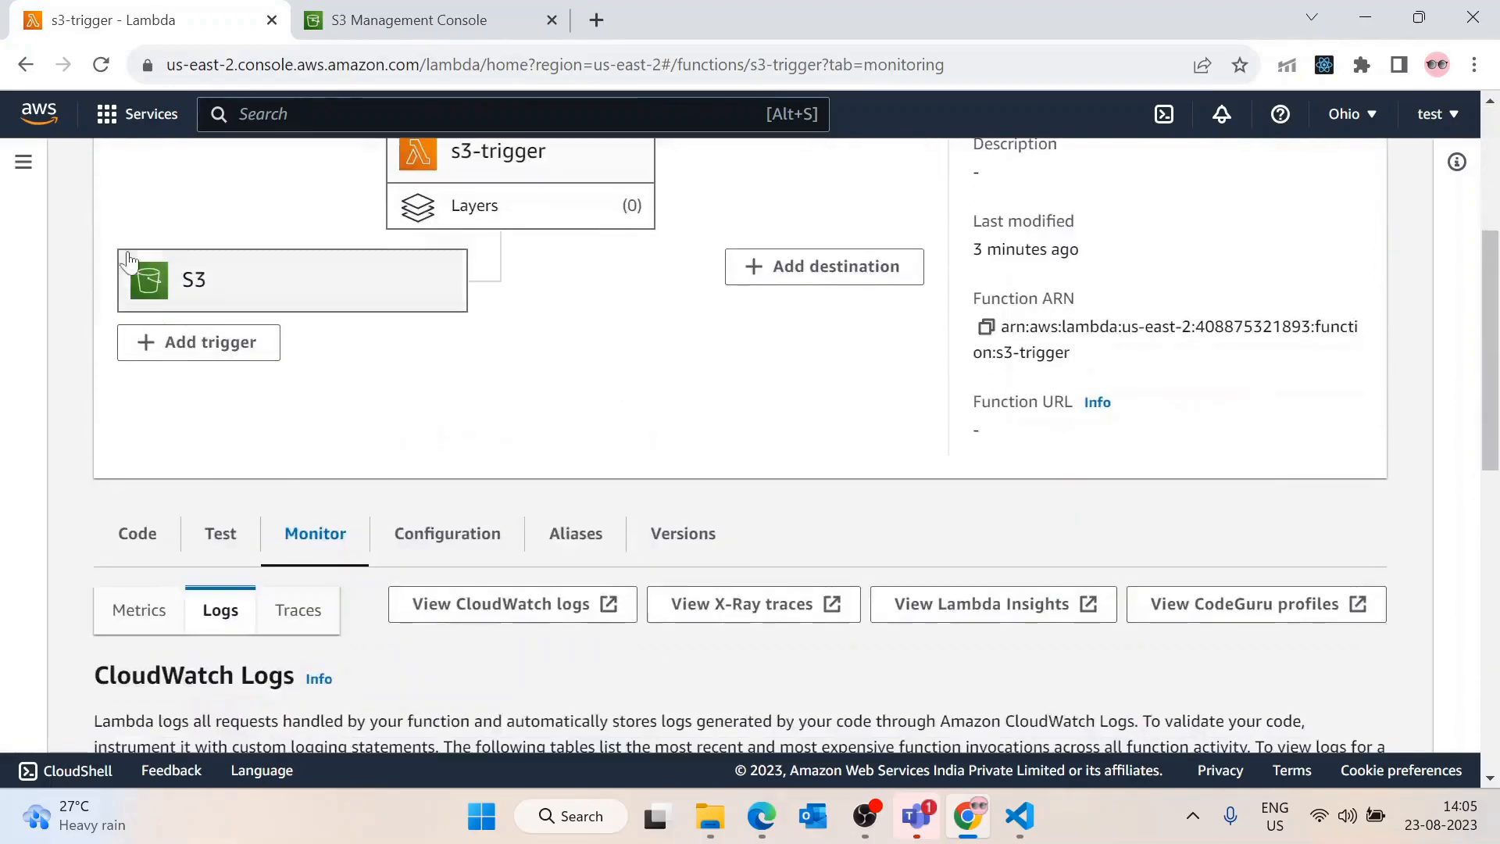
# Reload the s3-trigger function page and check the recent invocations in its CloudWatch logs again
pyautogui.click(101, 64)
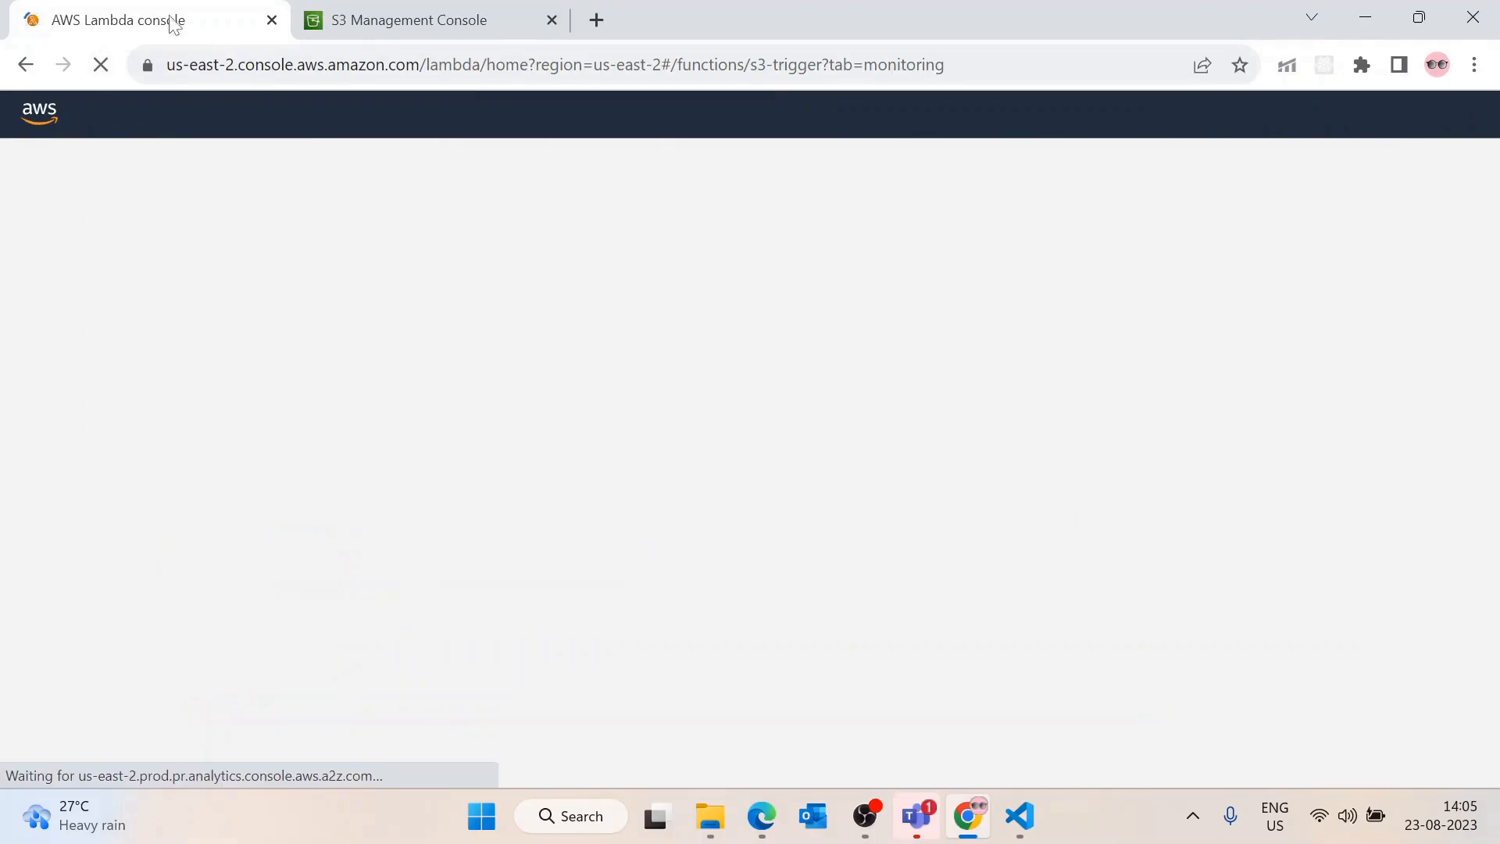
pyautogui.moveTo(173, 24); pyautogui.dragTo(328, 23)
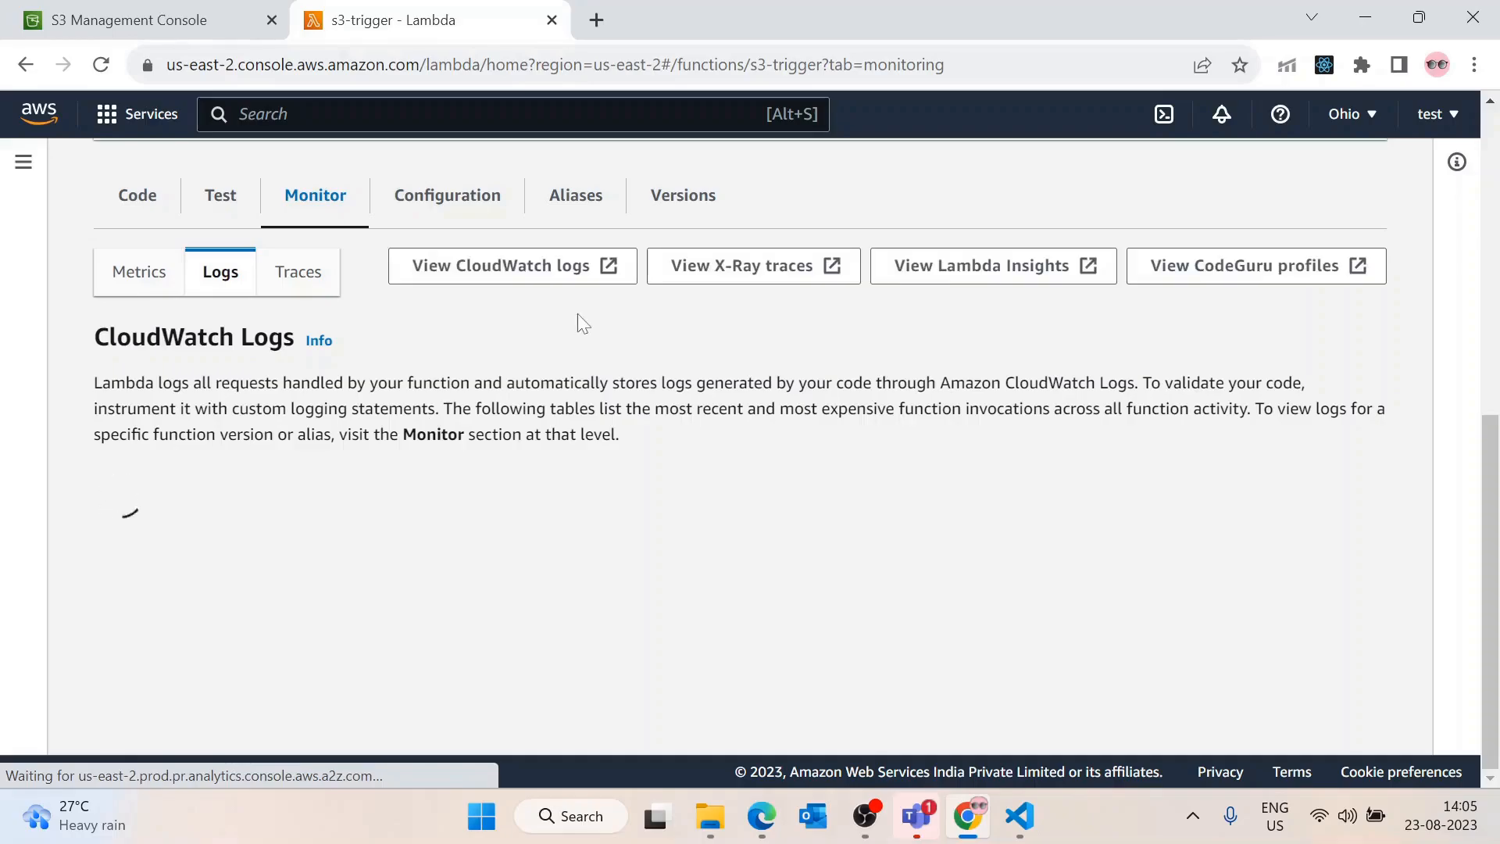
pyautogui.scroll(-3, 476, 393)
pyautogui.scroll(3, 472, 393)
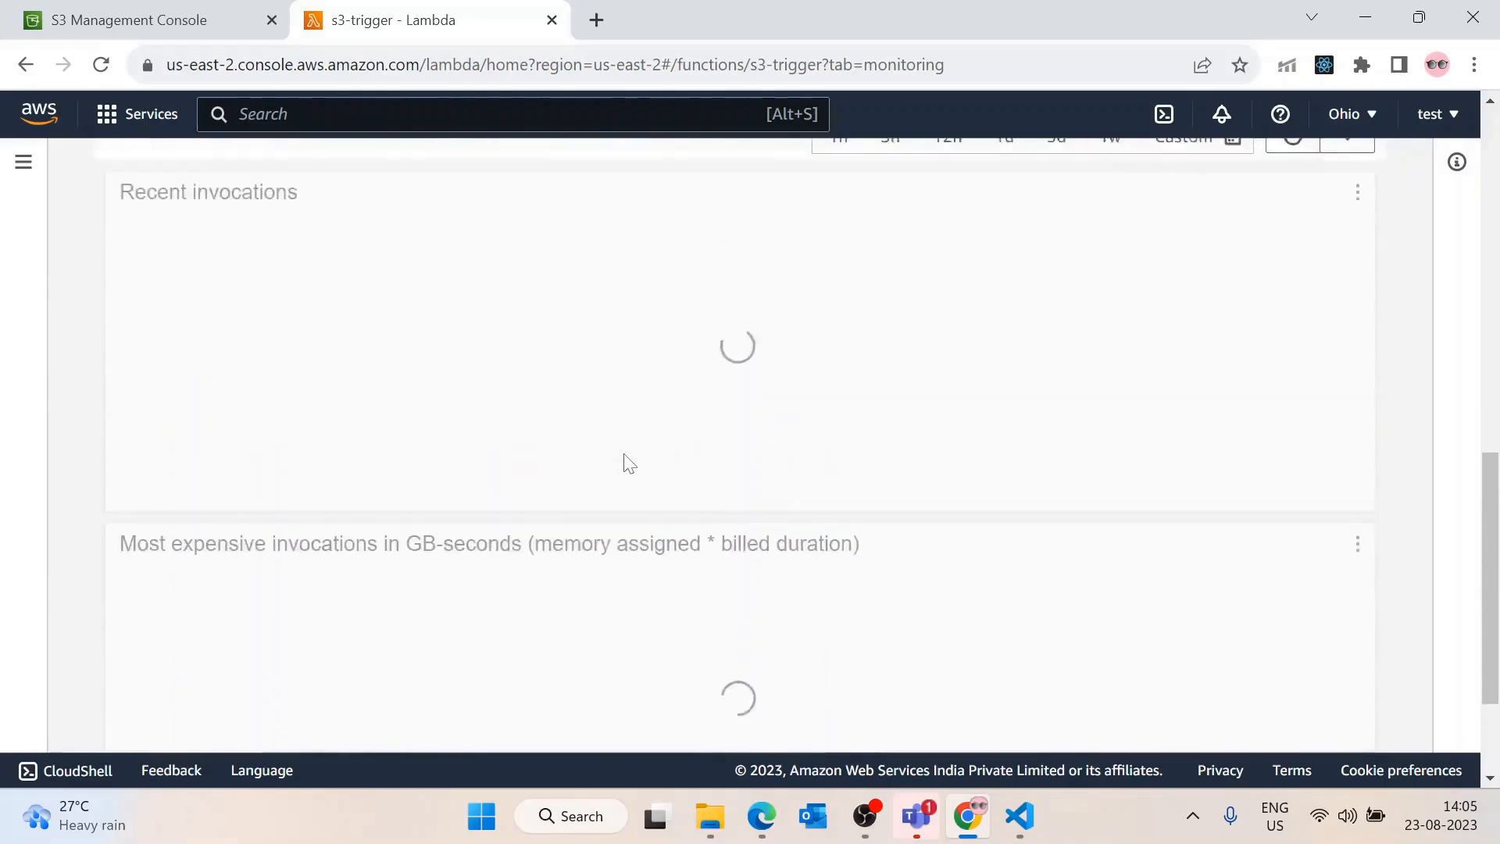
pyautogui.scroll(1, 627, 457)
pyautogui.scroll(3, 641, 449)
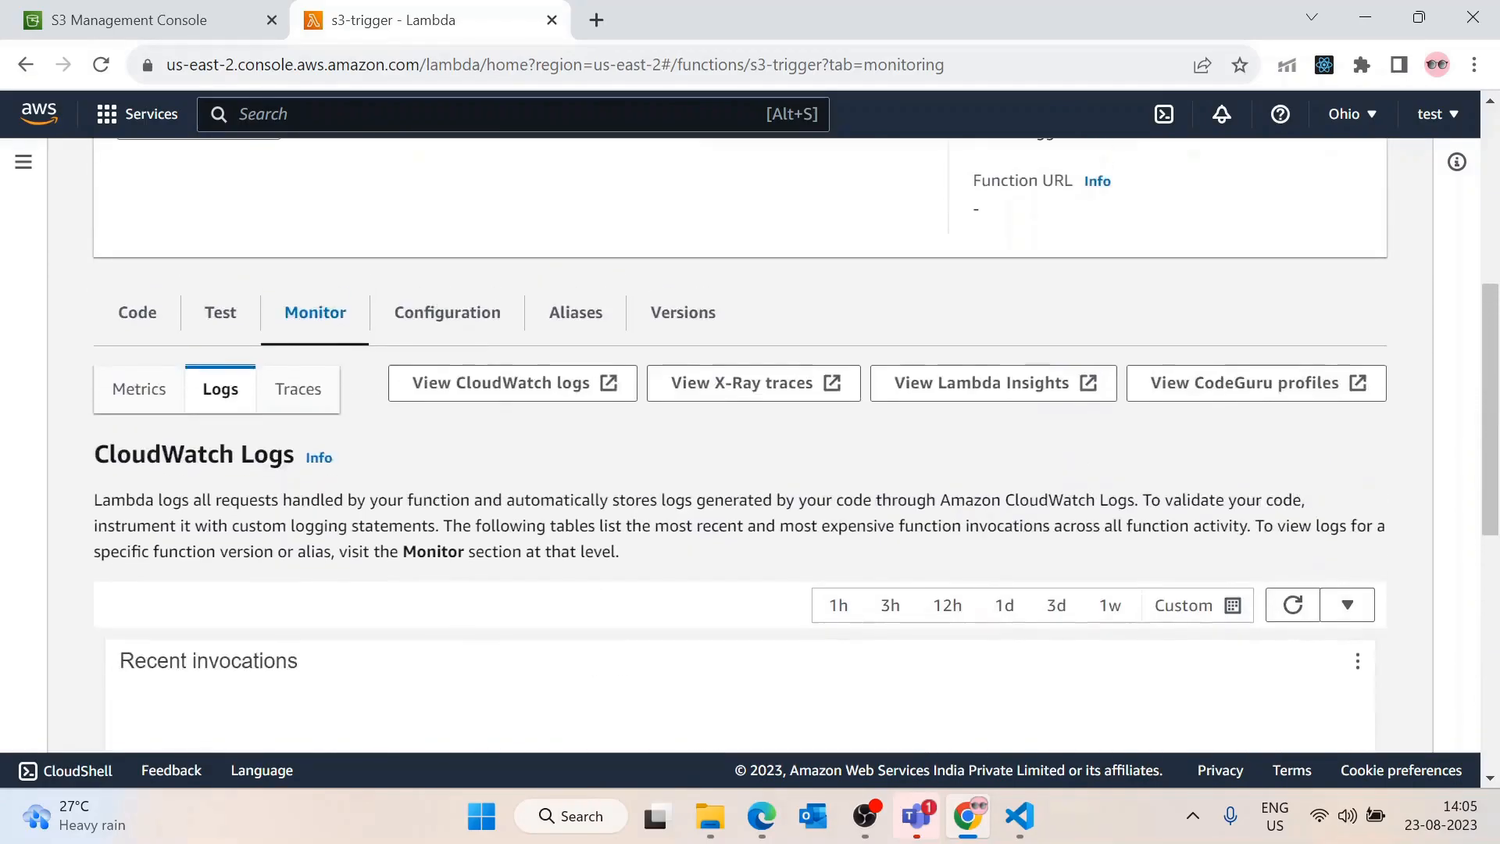
# Review the lambda_handler code of the s3-trigger function and return to its monitoring logs
pyautogui.click(130, 325)
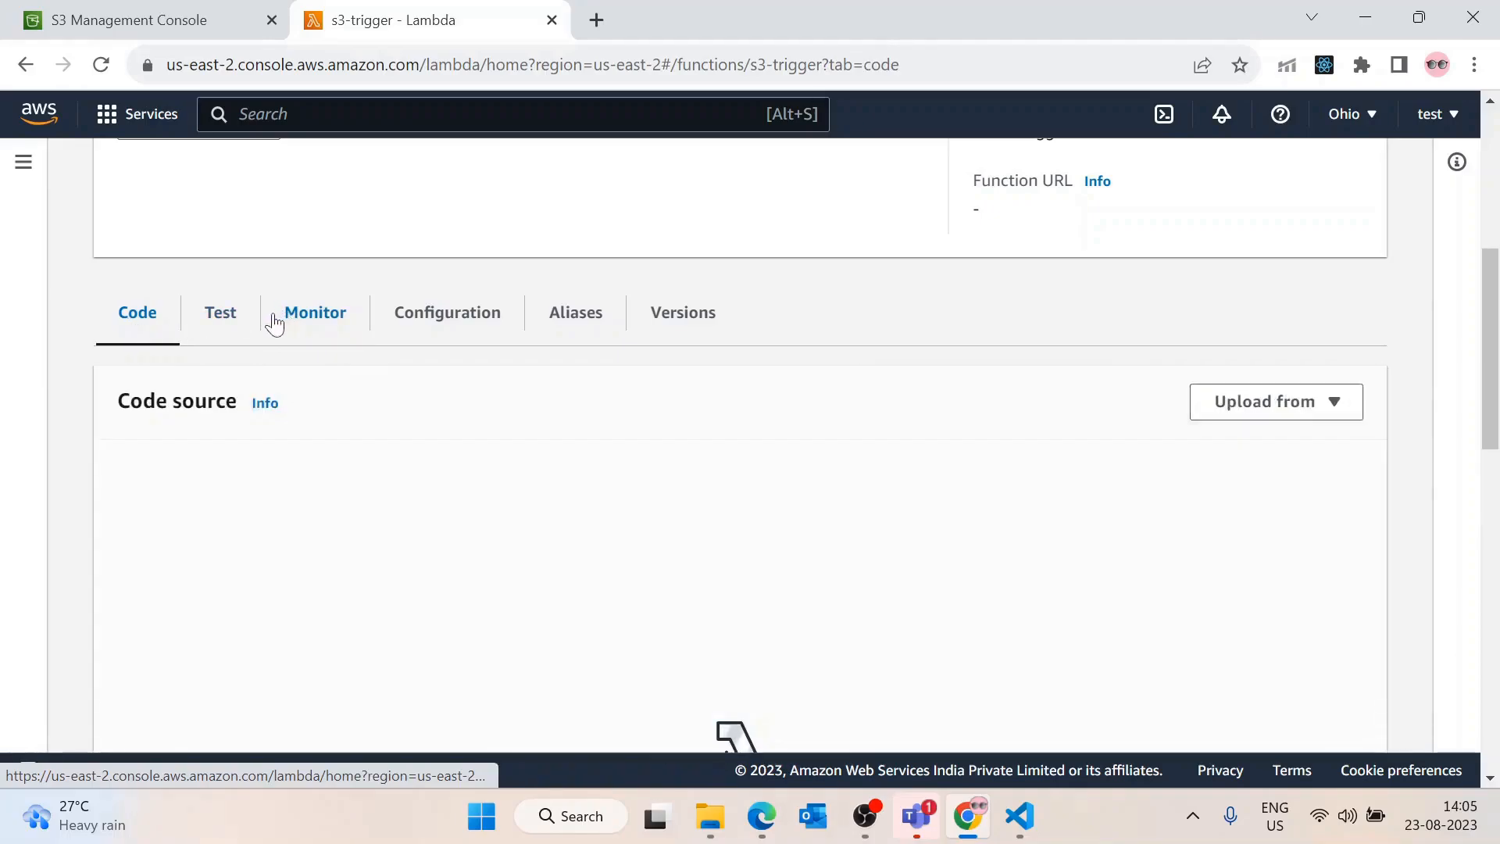
pyautogui.scroll(-1, 275, 323)
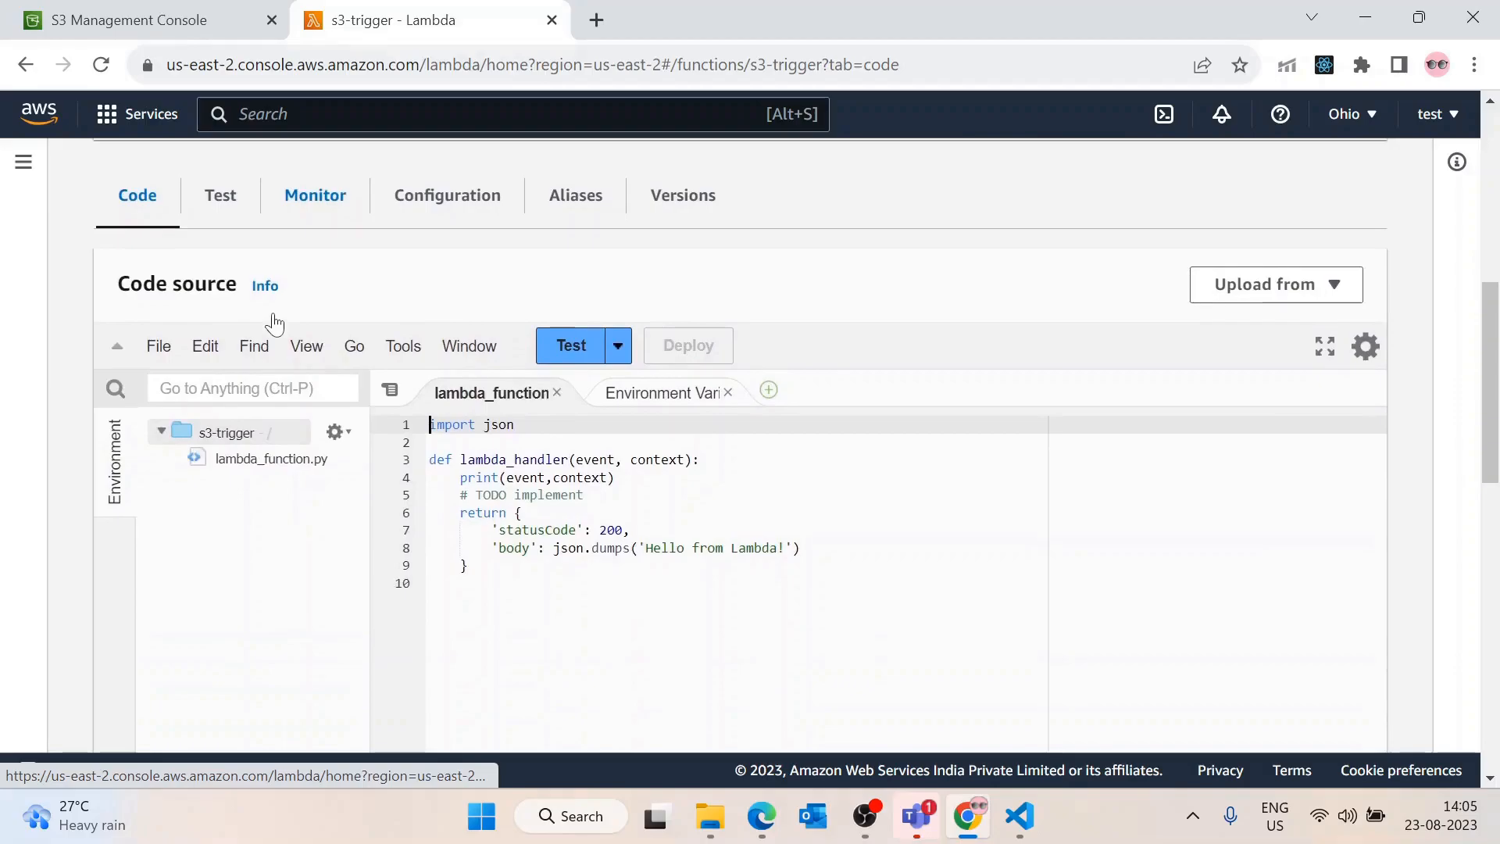
pyautogui.click(221, 195)
pyautogui.click(311, 195)
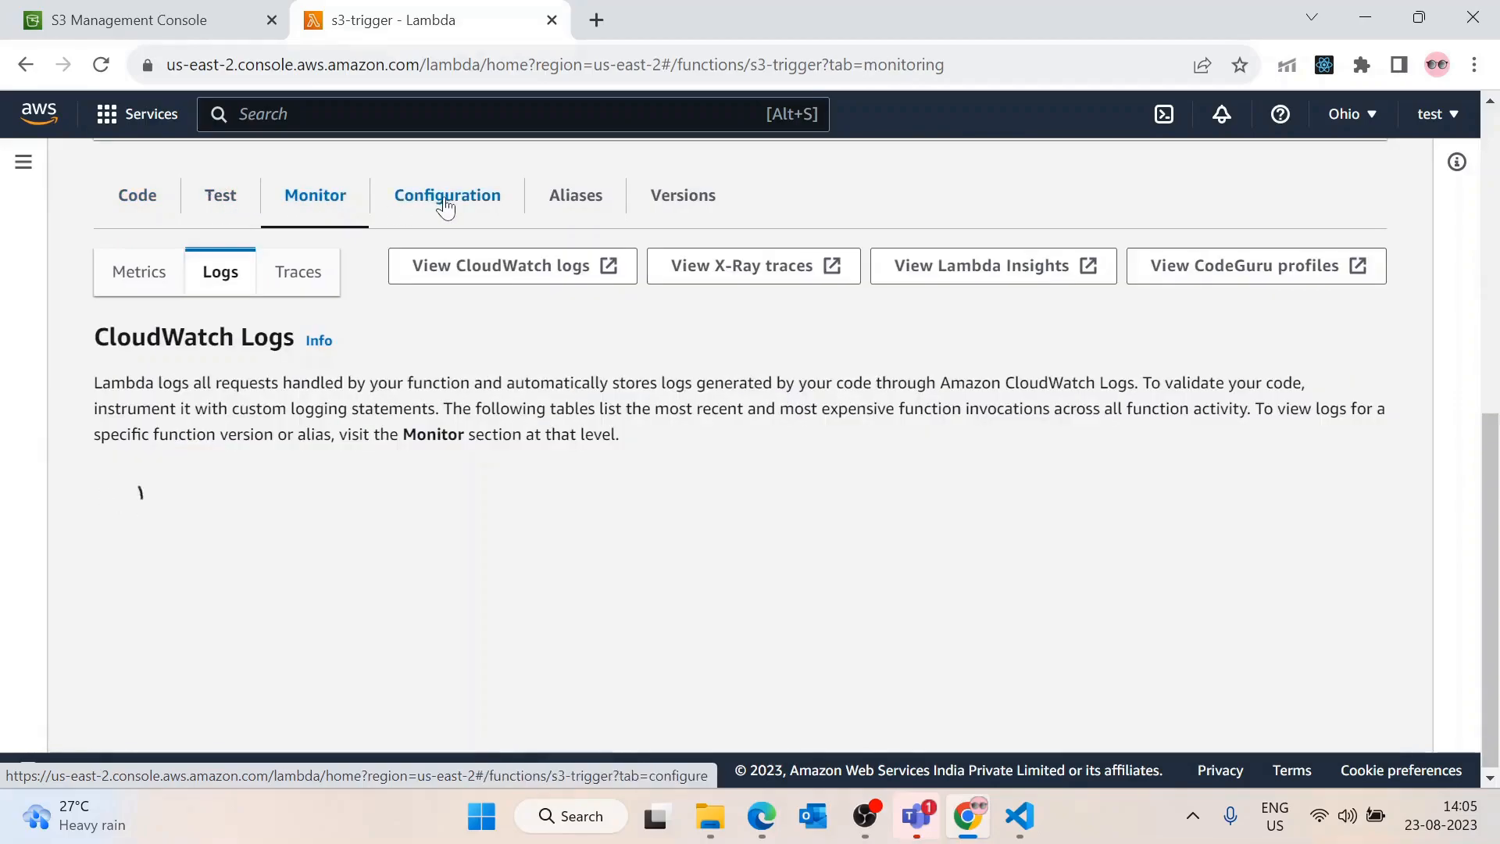
# Open the function's CloudWatch log group to check its log streams, and recheck the recent invocations on the function page
pyautogui.click(504, 266)
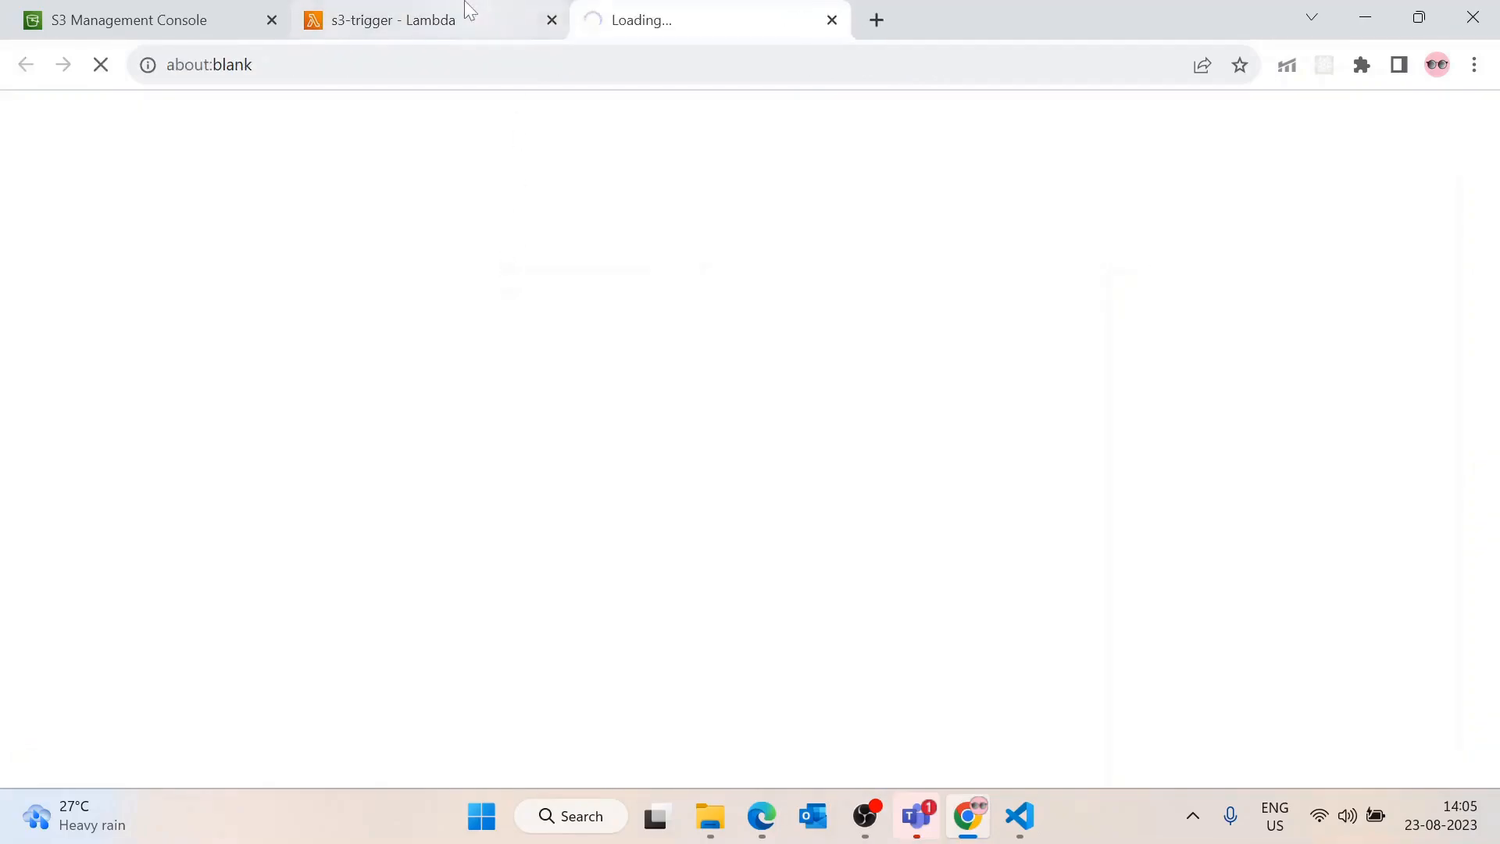
pyautogui.click(468, 15)
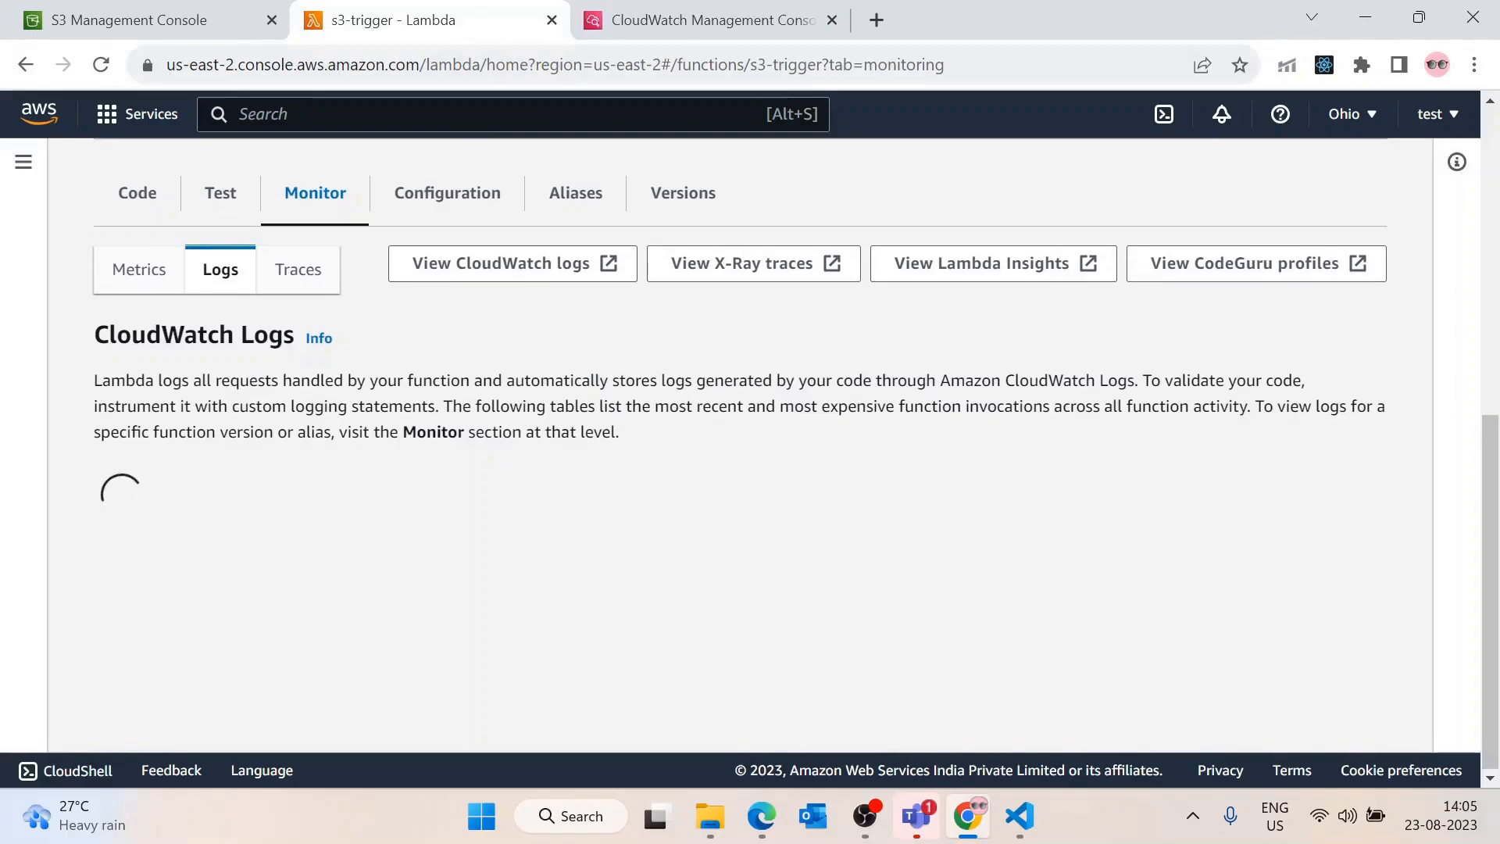
pyautogui.scroll(-3, 547, 400)
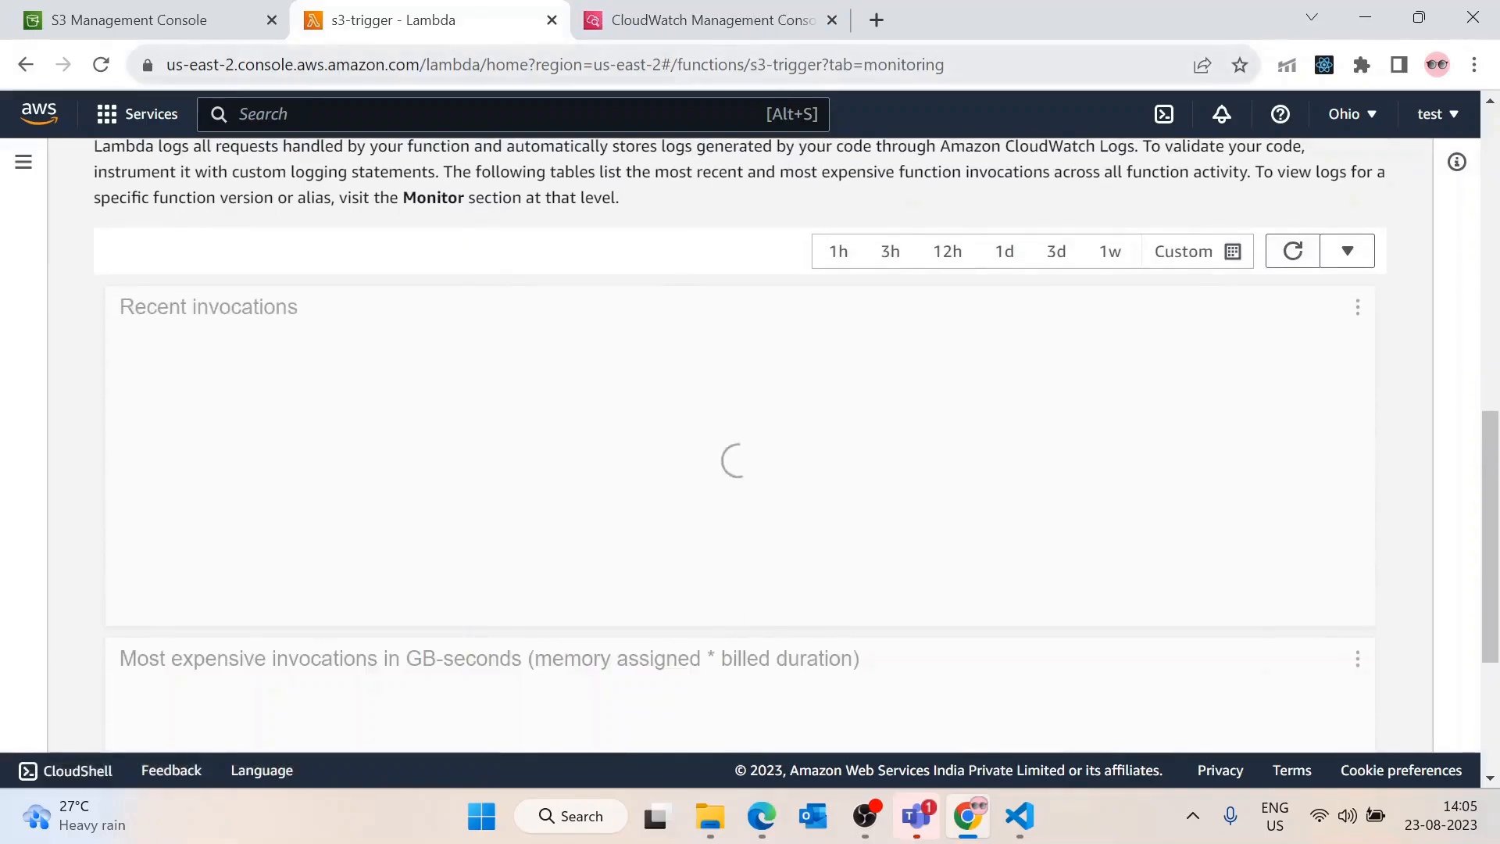
pyautogui.click(697, 27)
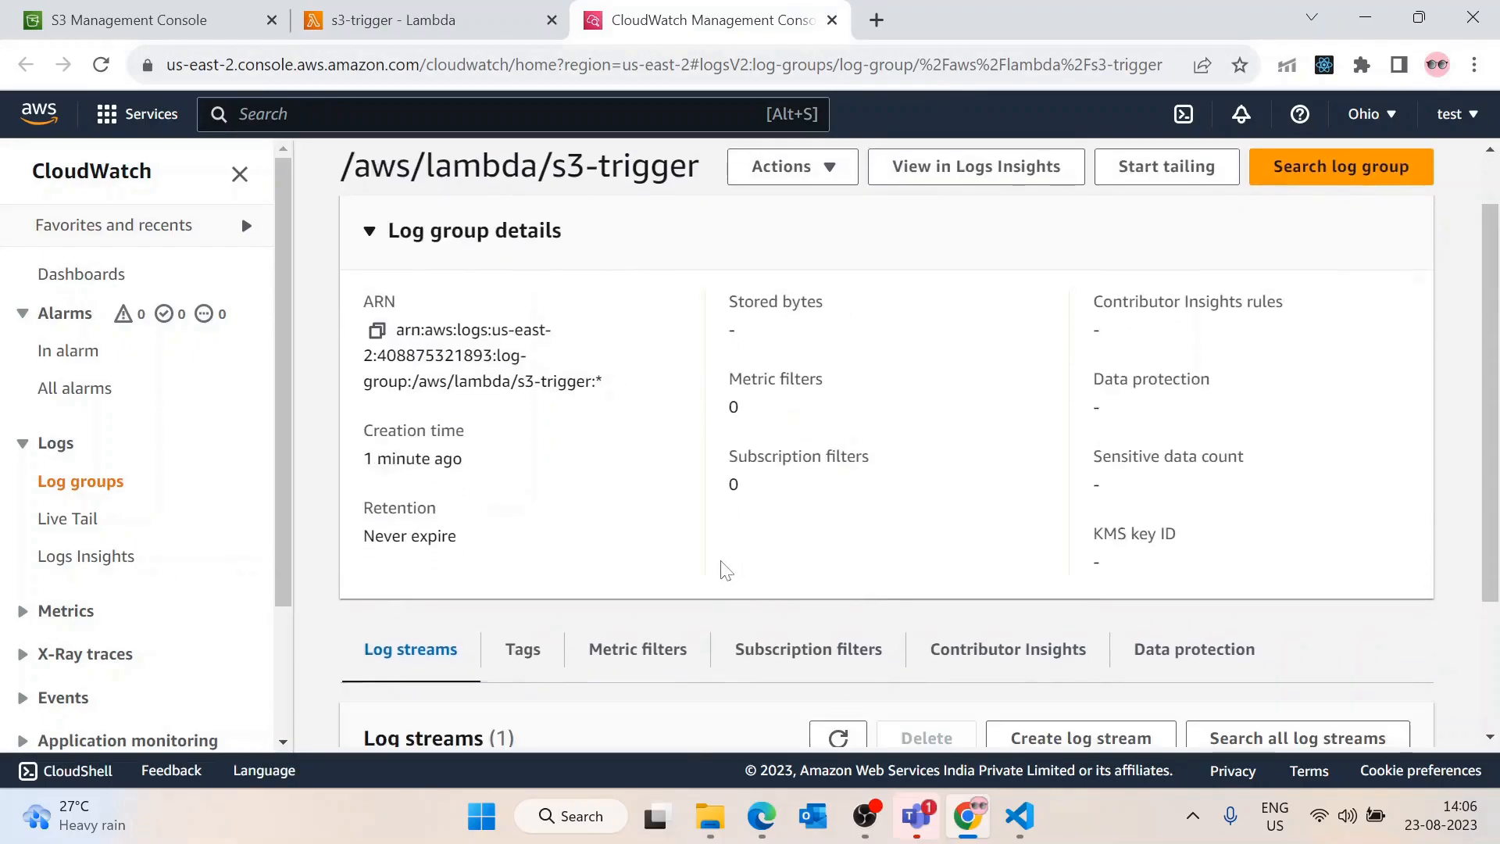
pyautogui.scroll(-3, 719, 570)
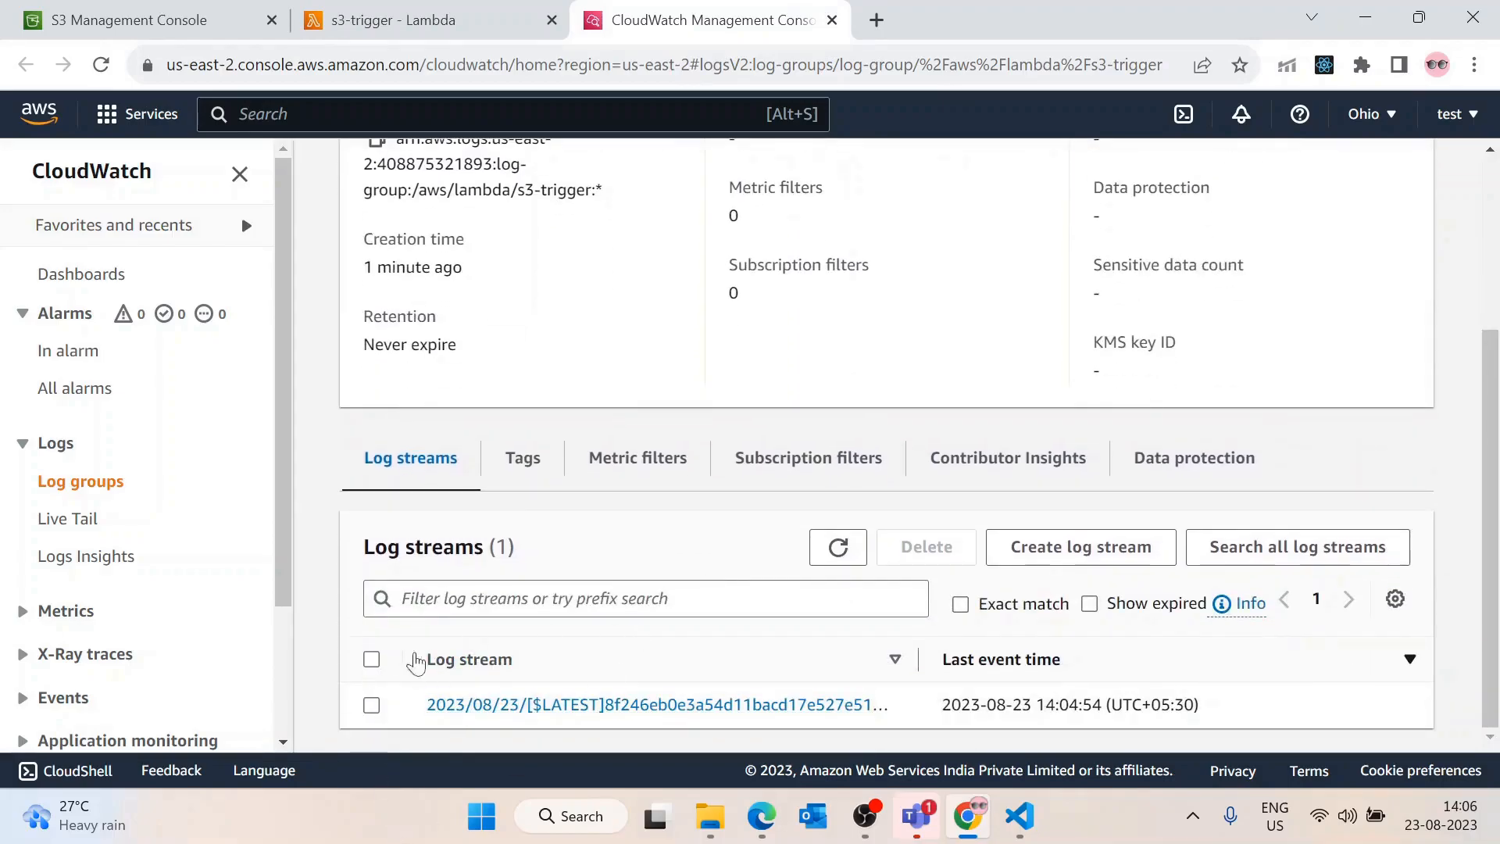
pyautogui.click(363, 19)
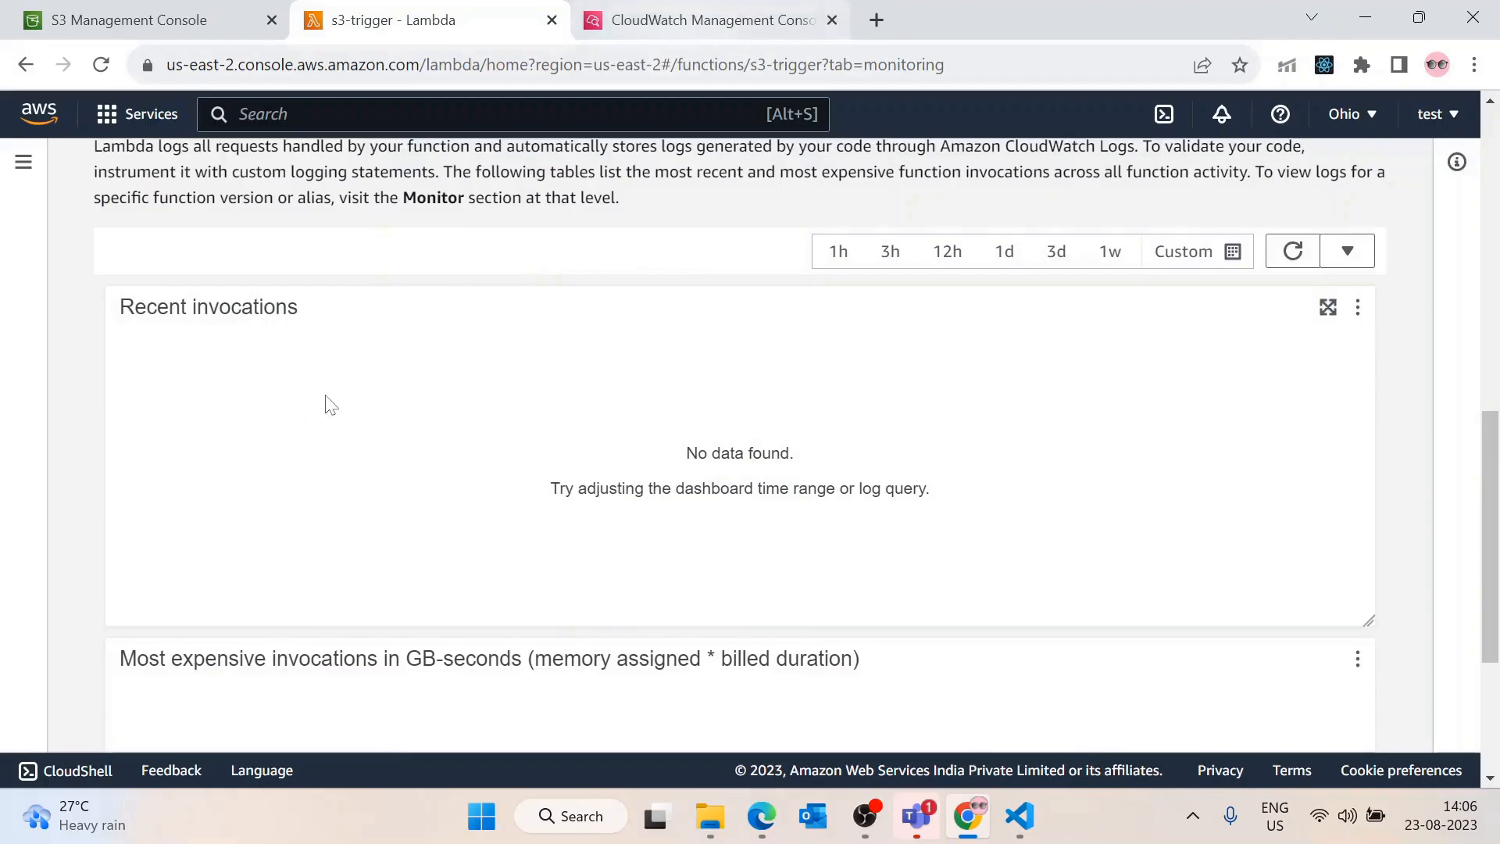
pyautogui.scroll(4, 324, 387)
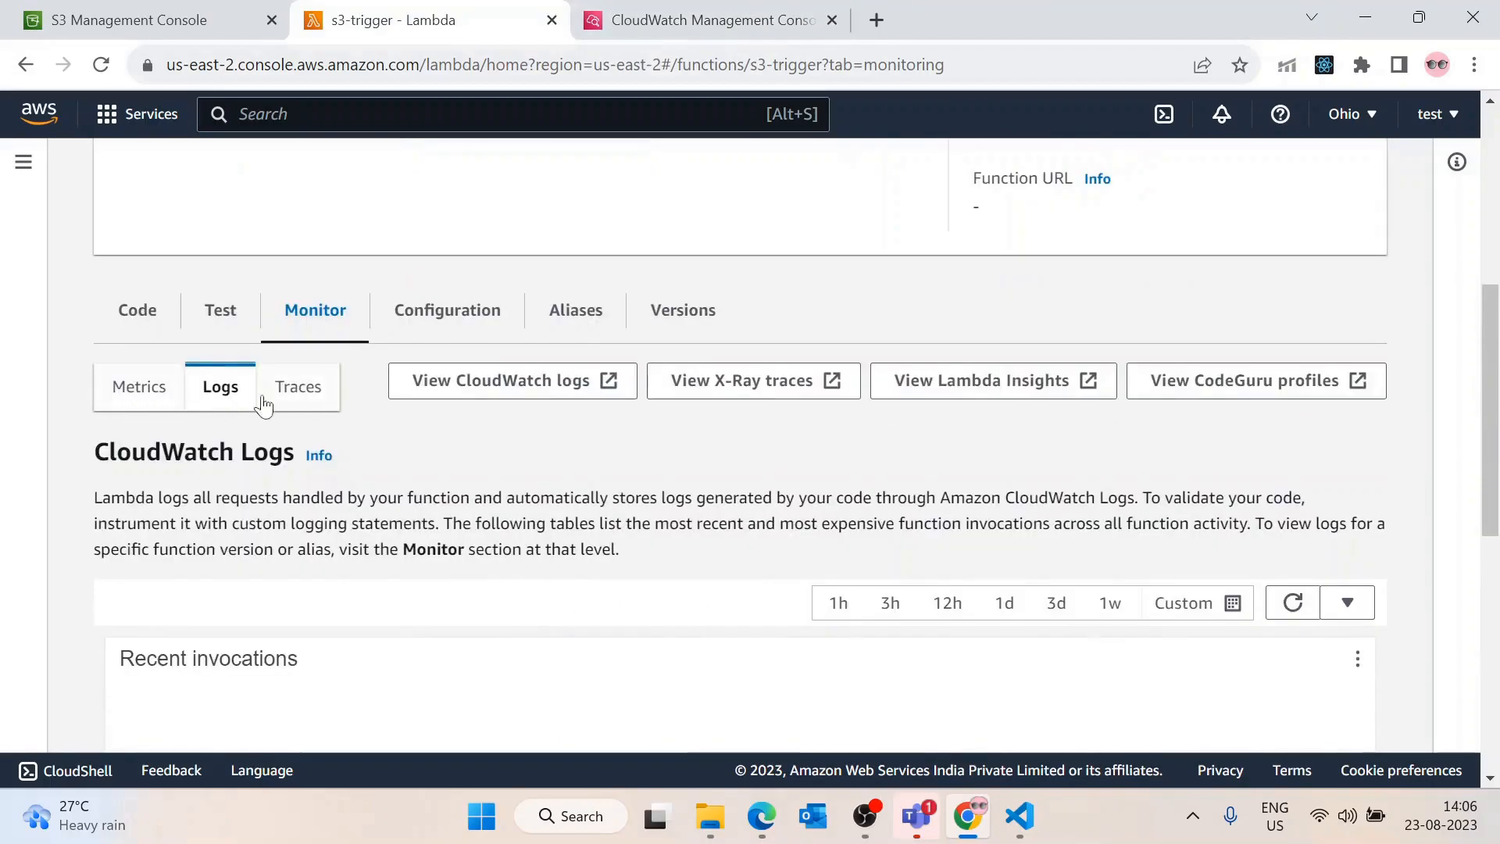
# Open the log stream in the /aws/lambda/s3-trigger log group and expand the message containing the S3 event Records
pyautogui.click(703, 20)
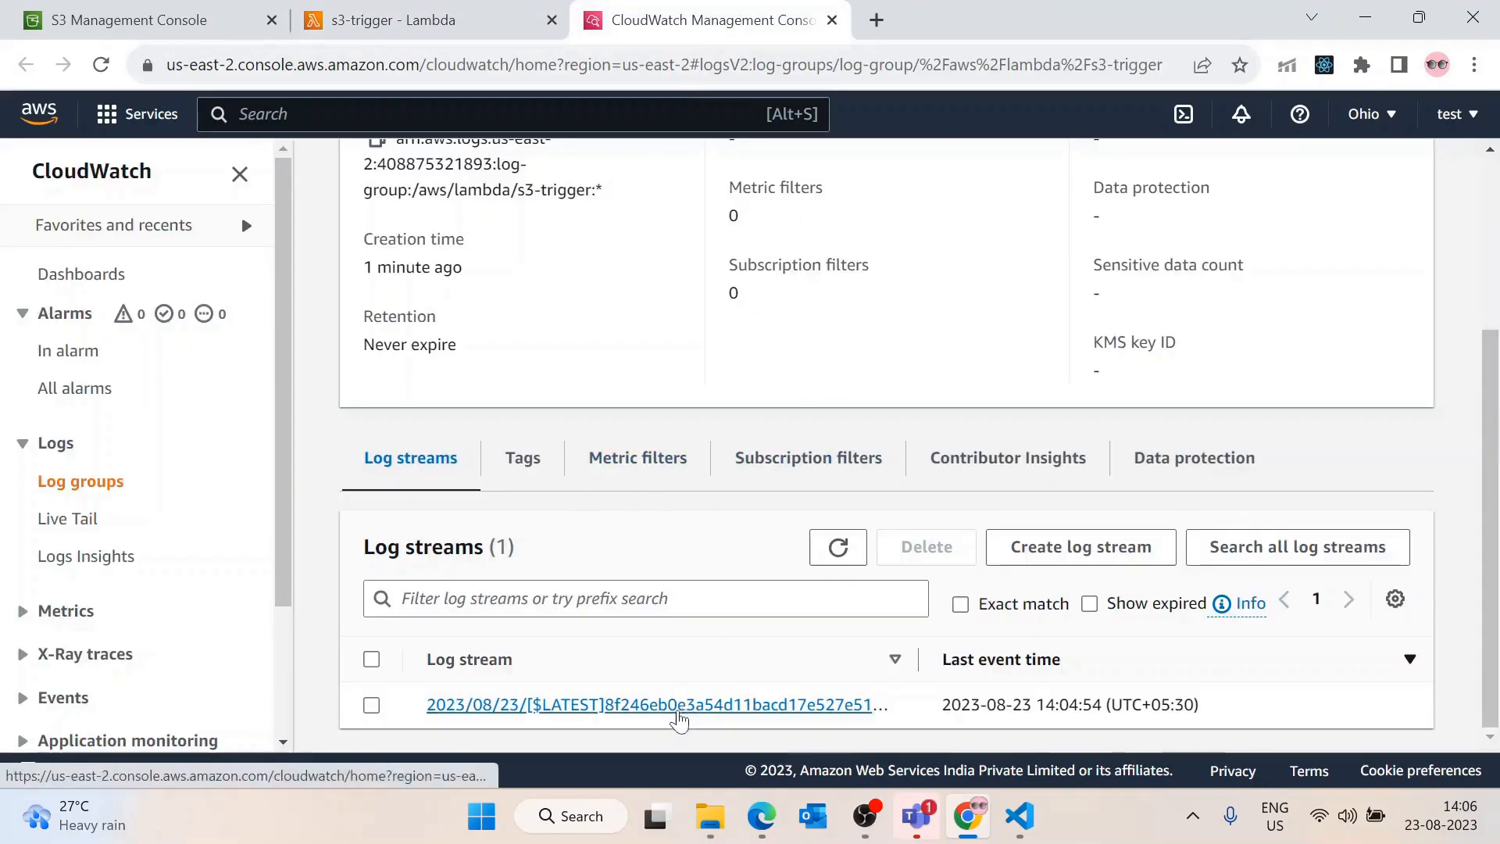
pyautogui.click(672, 706)
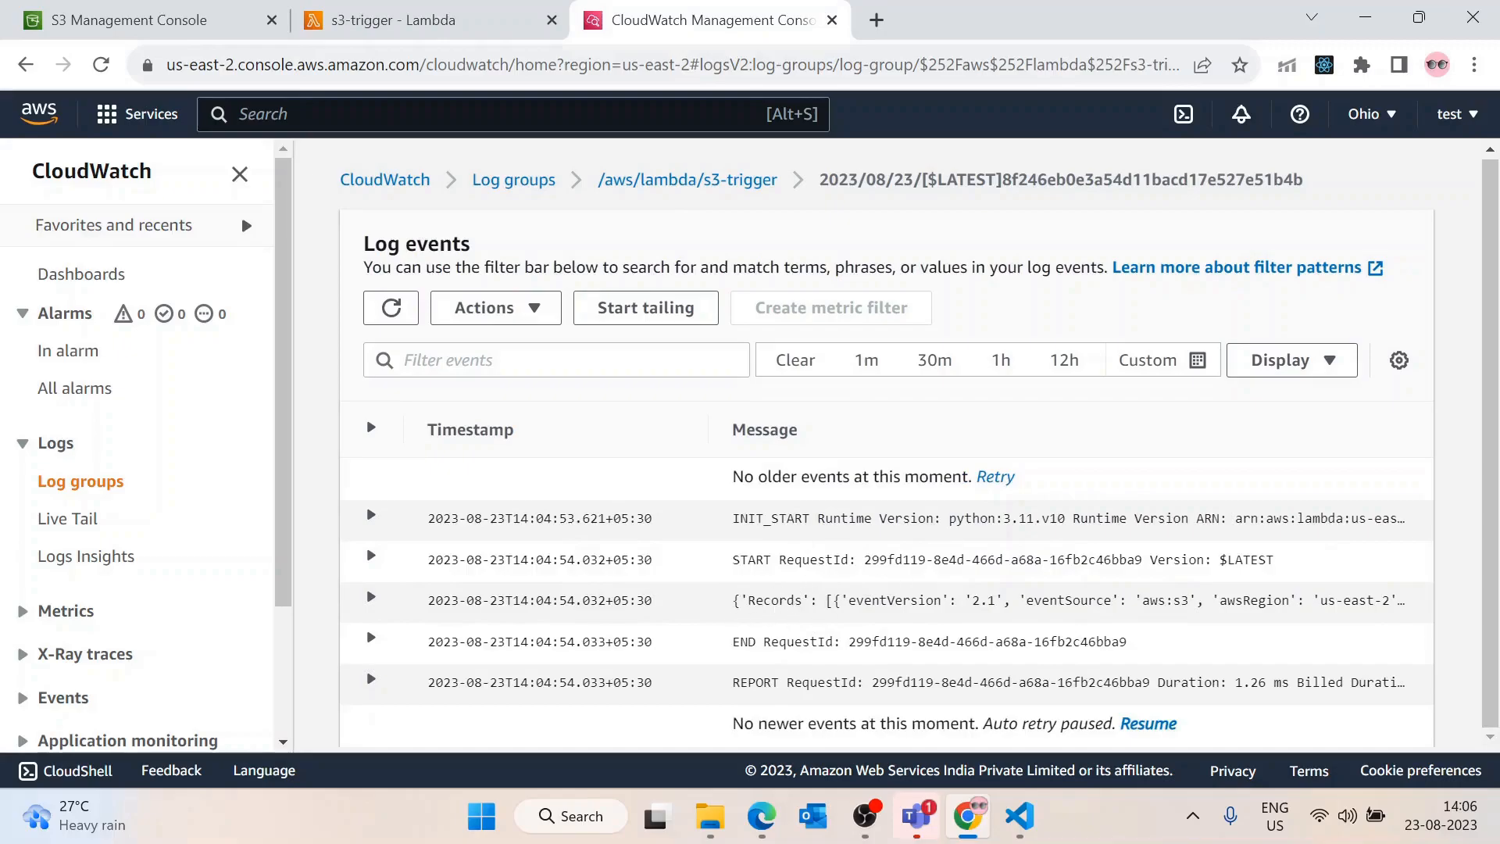
pyautogui.click(371, 599)
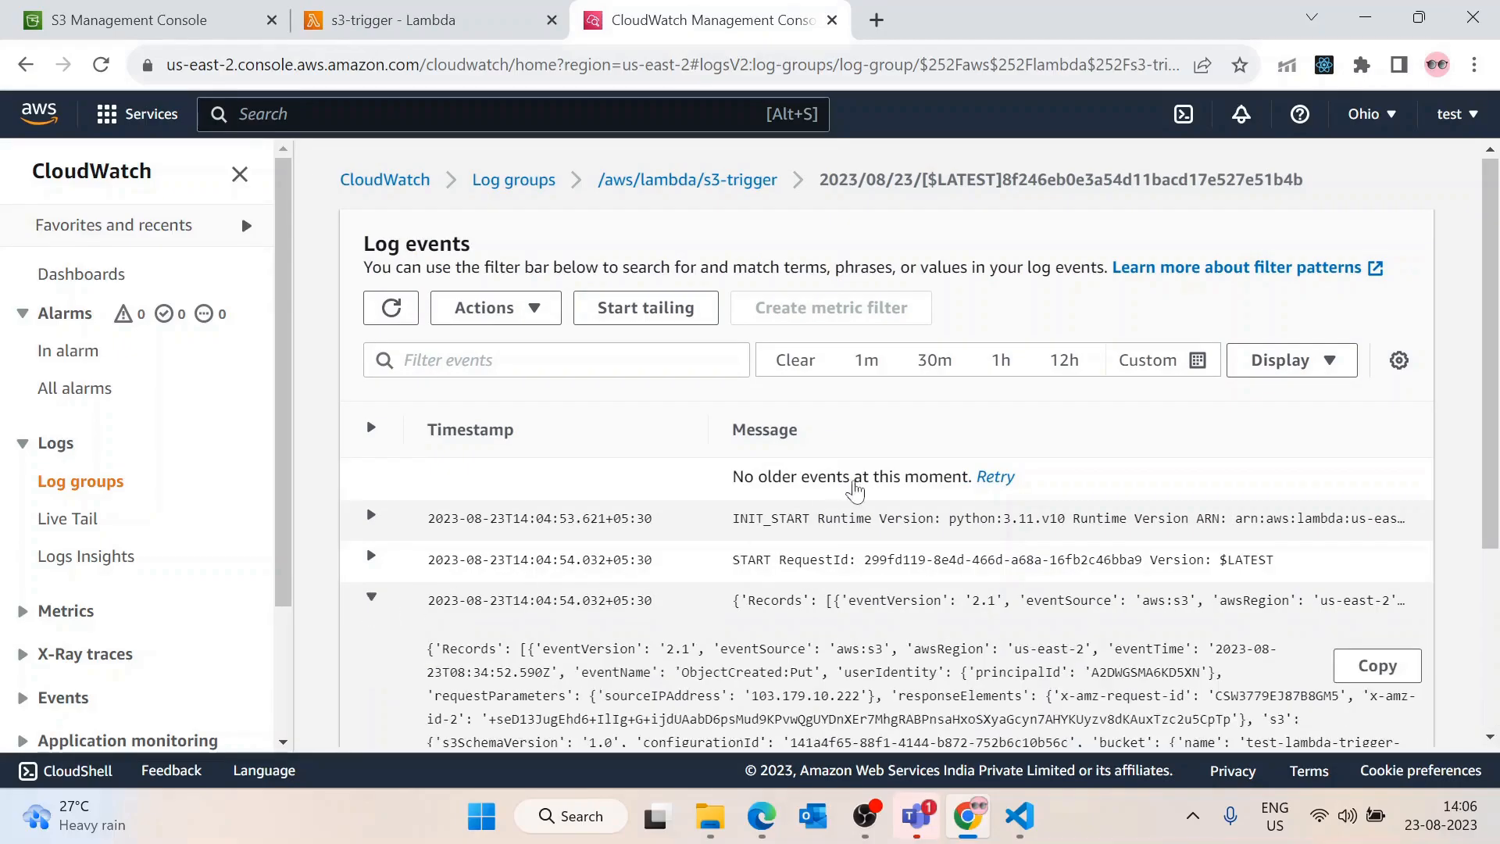
# Copy the Records event object without the LambdaContext part and paste it into an untitled file in Visual Studio Code
pyautogui.scroll(-3, 378, 608)
pyautogui.moveTo(423, 419); pyautogui.dragTo(619, 578)
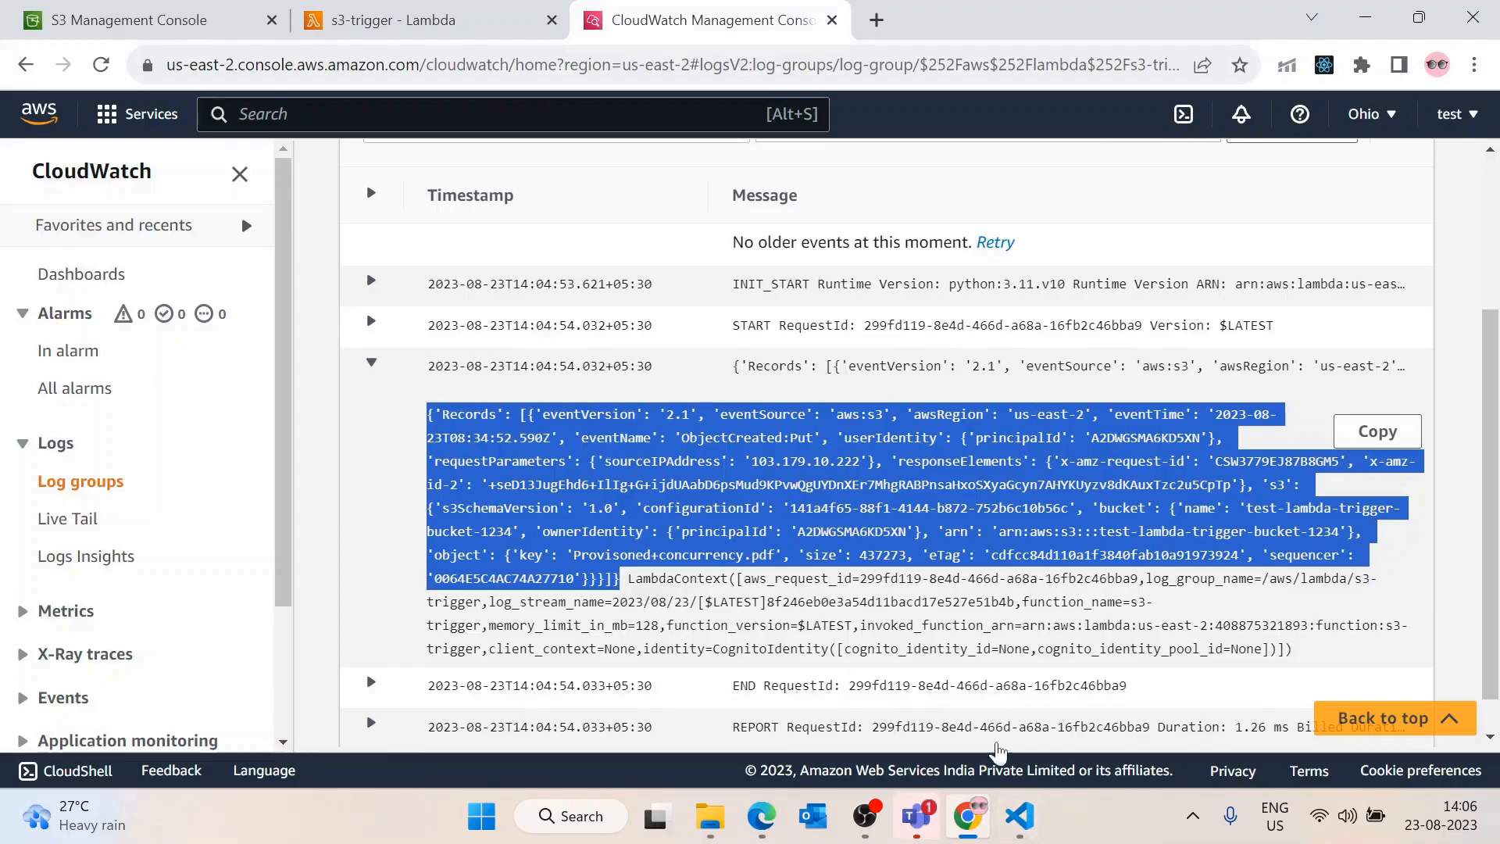
pyautogui.click(1020, 816)
pyautogui.hotkey('ctrl', 'v')
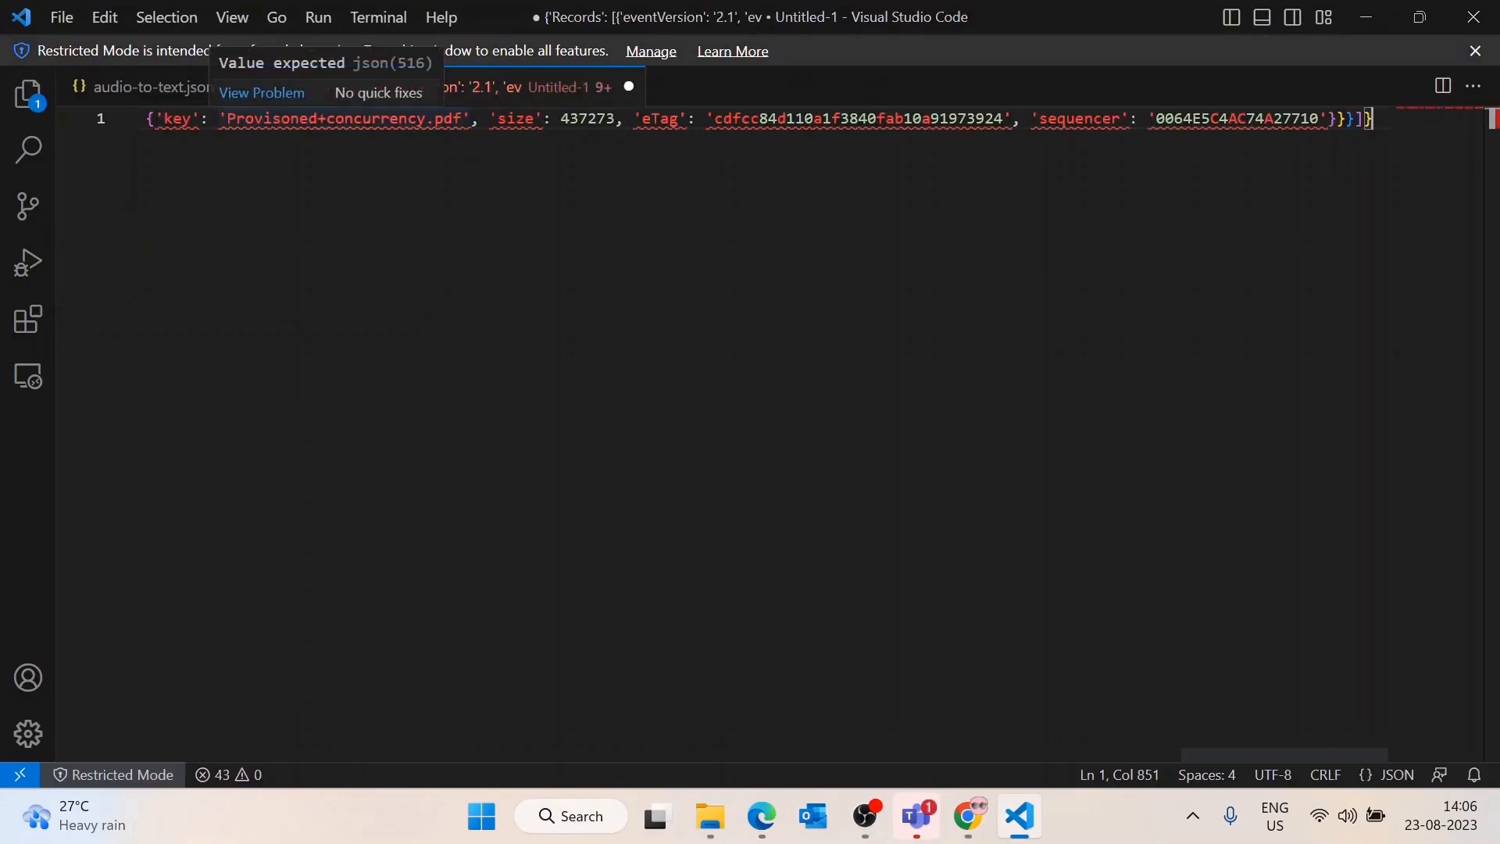
# Replace all single quotes in the pasted event with double quotes
pyautogui.hotkey('ctrl', 'f')
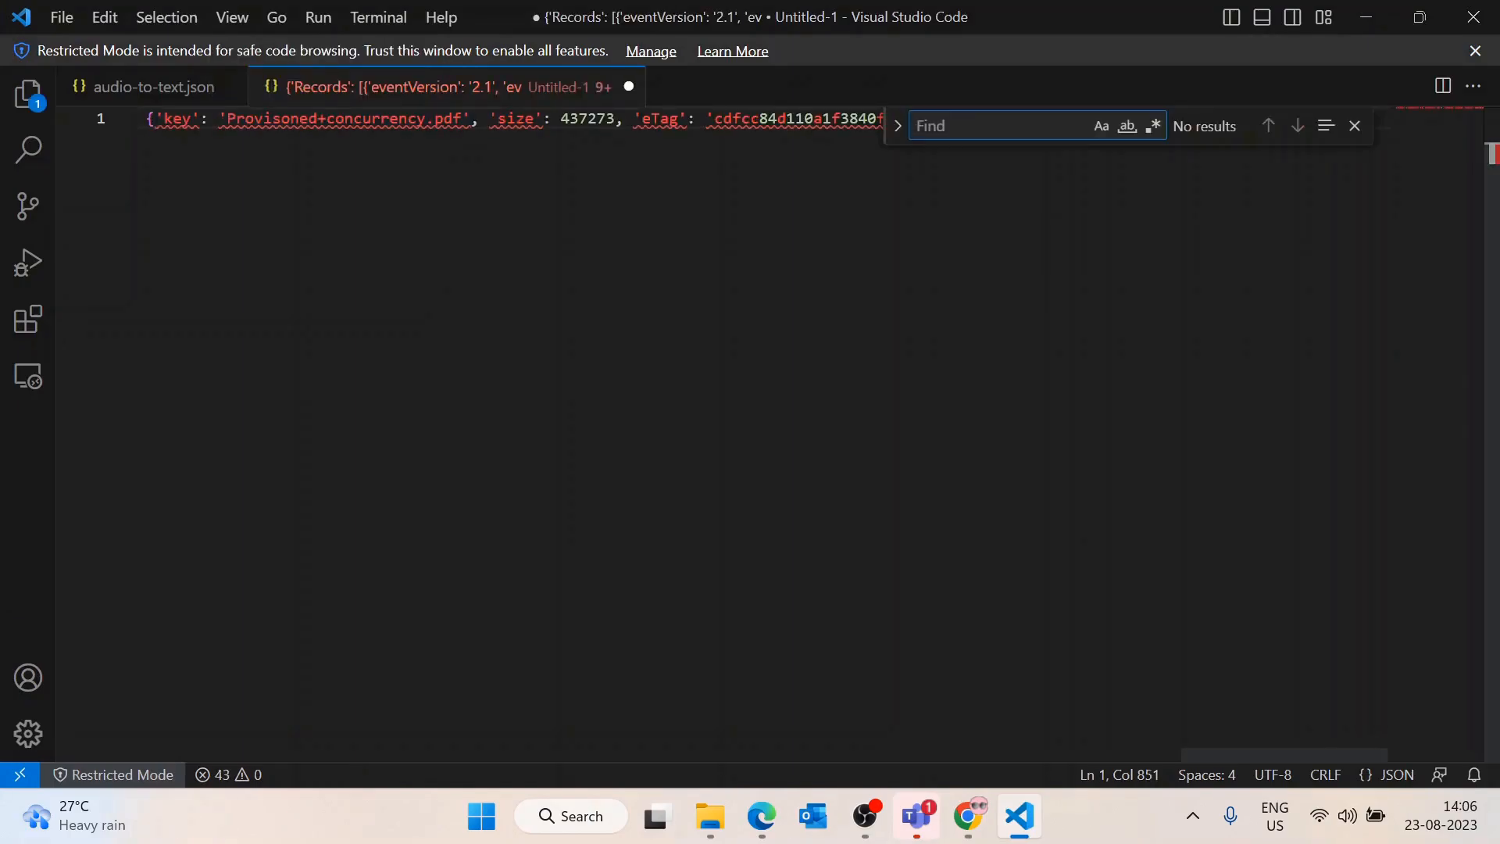
pyautogui.click(898, 127)
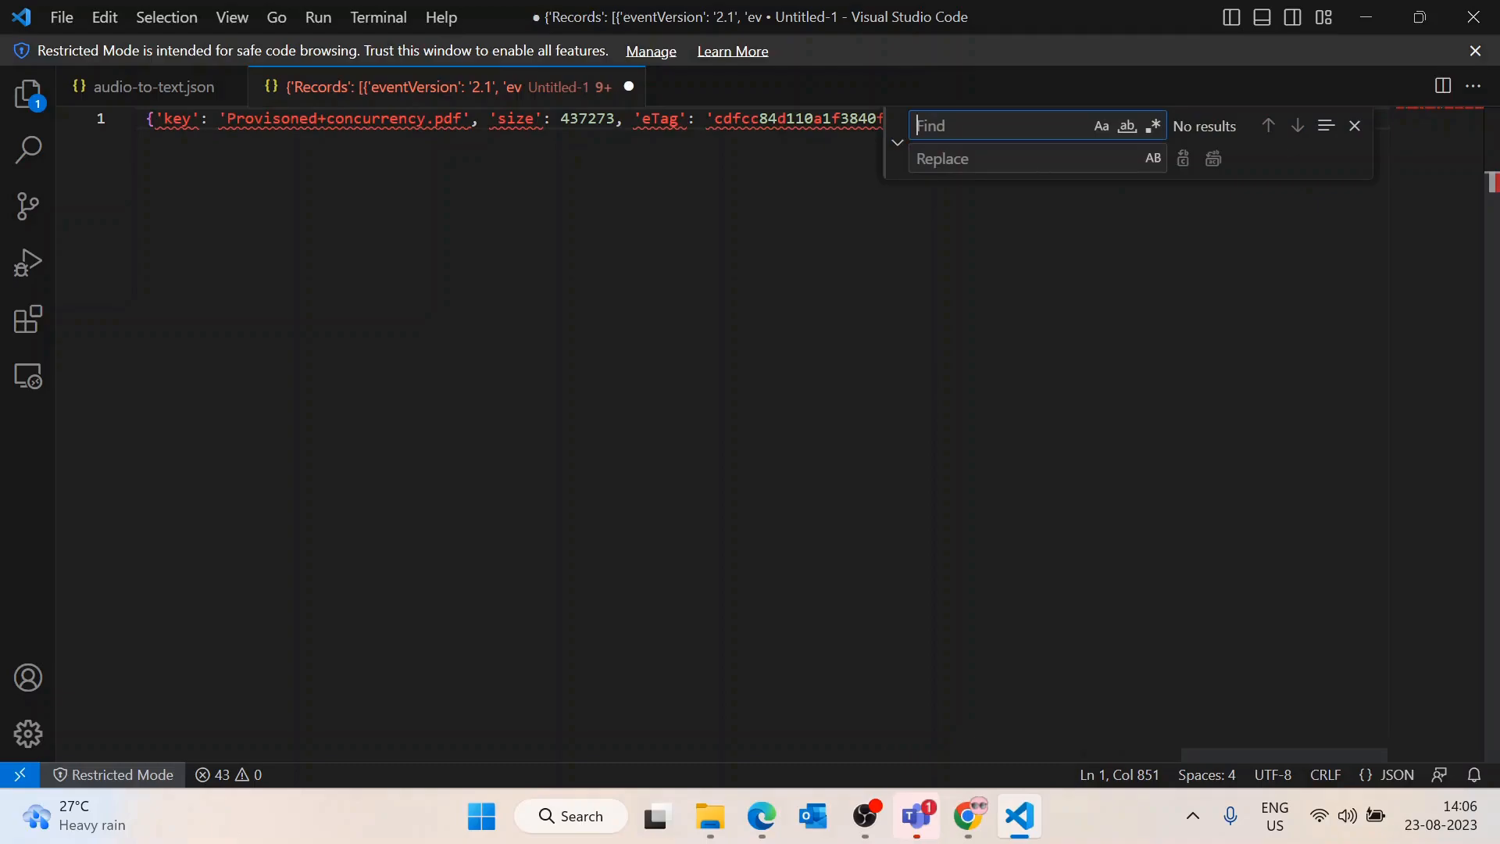
pyautogui.write("'")
pyautogui.press('Tab')
pyautogui.write('"')
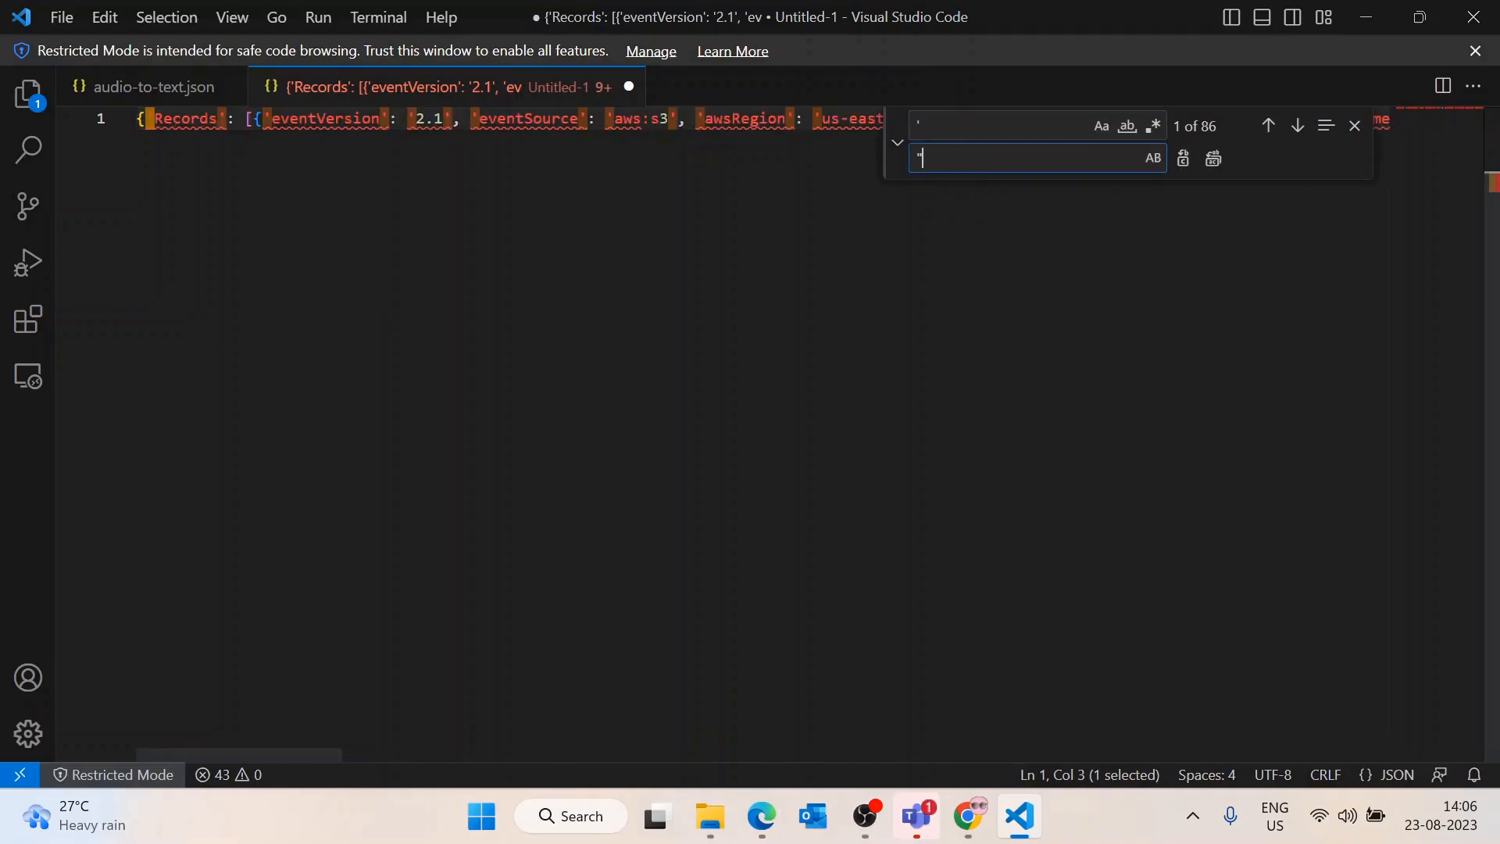
pyautogui.click(1213, 158)
pyautogui.press('Escape')
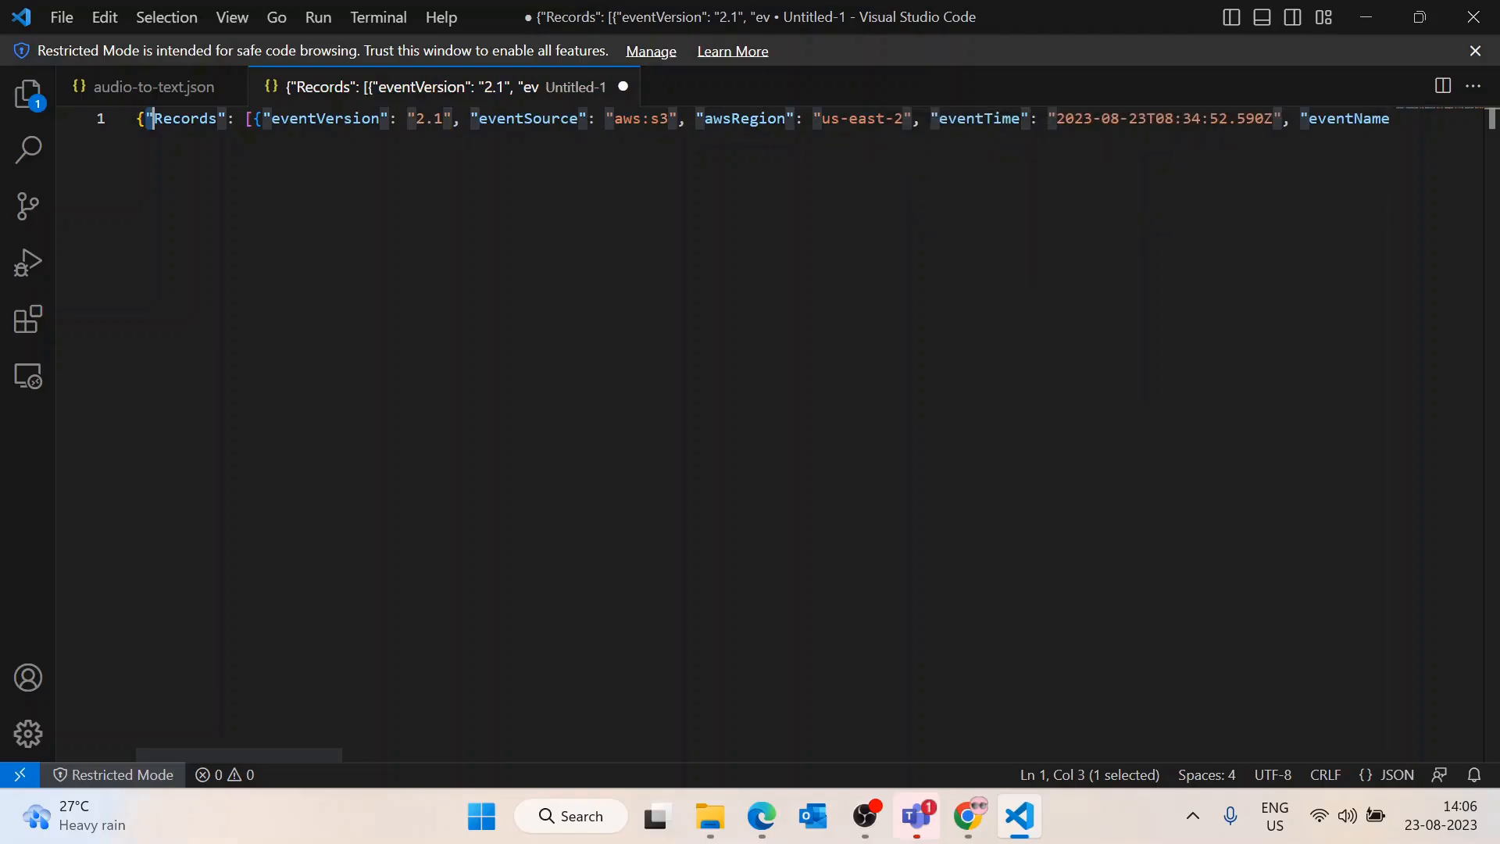
# Format the pasted event document as indented JSON and return to its beginning
pyautogui.rightClick(550, 254)
pyautogui.click(634, 306)
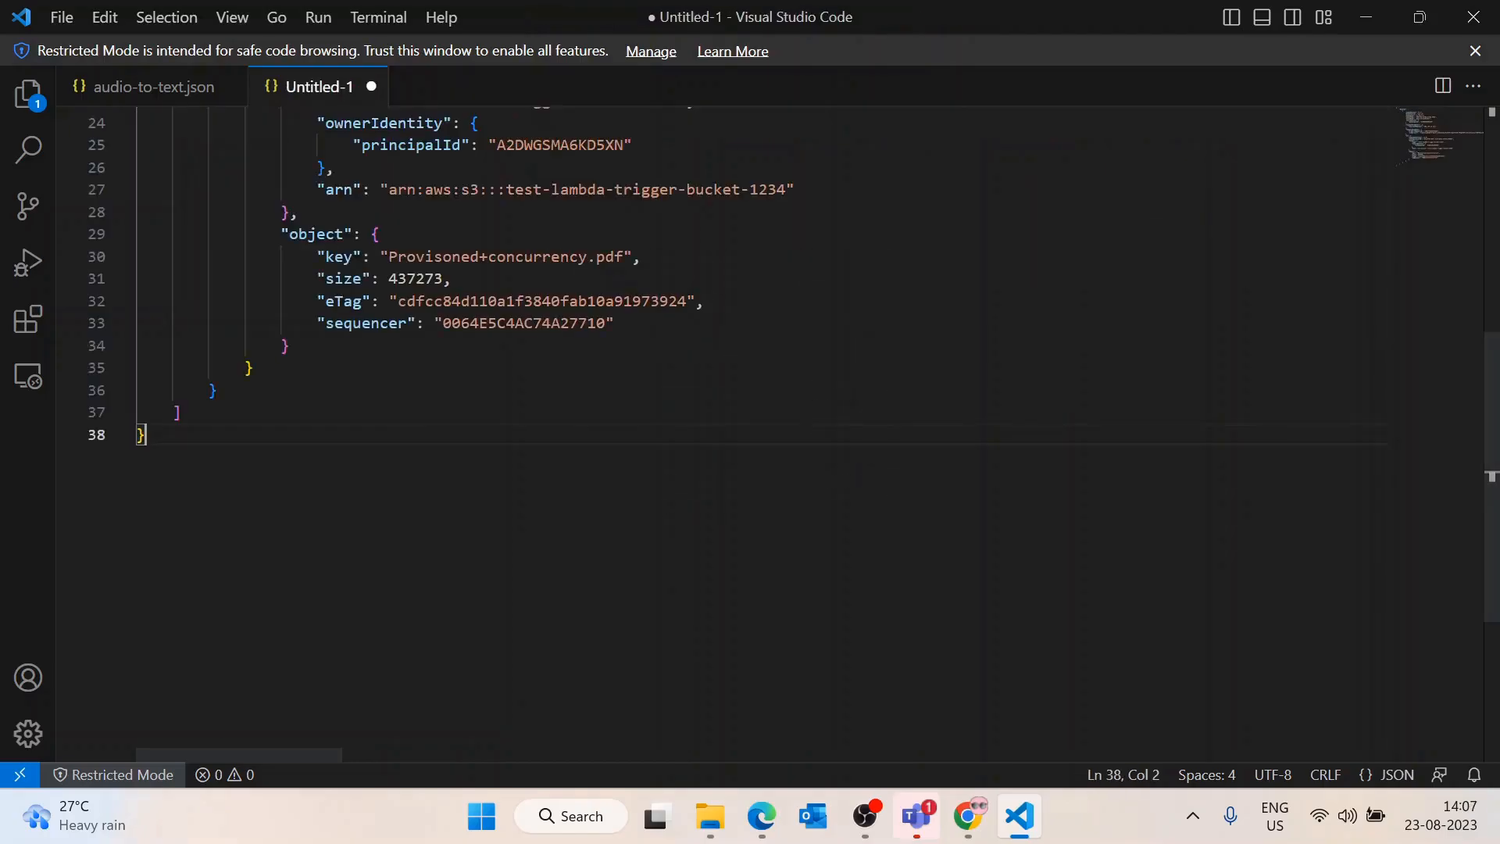
pyautogui.scroll(8, 703, 391)
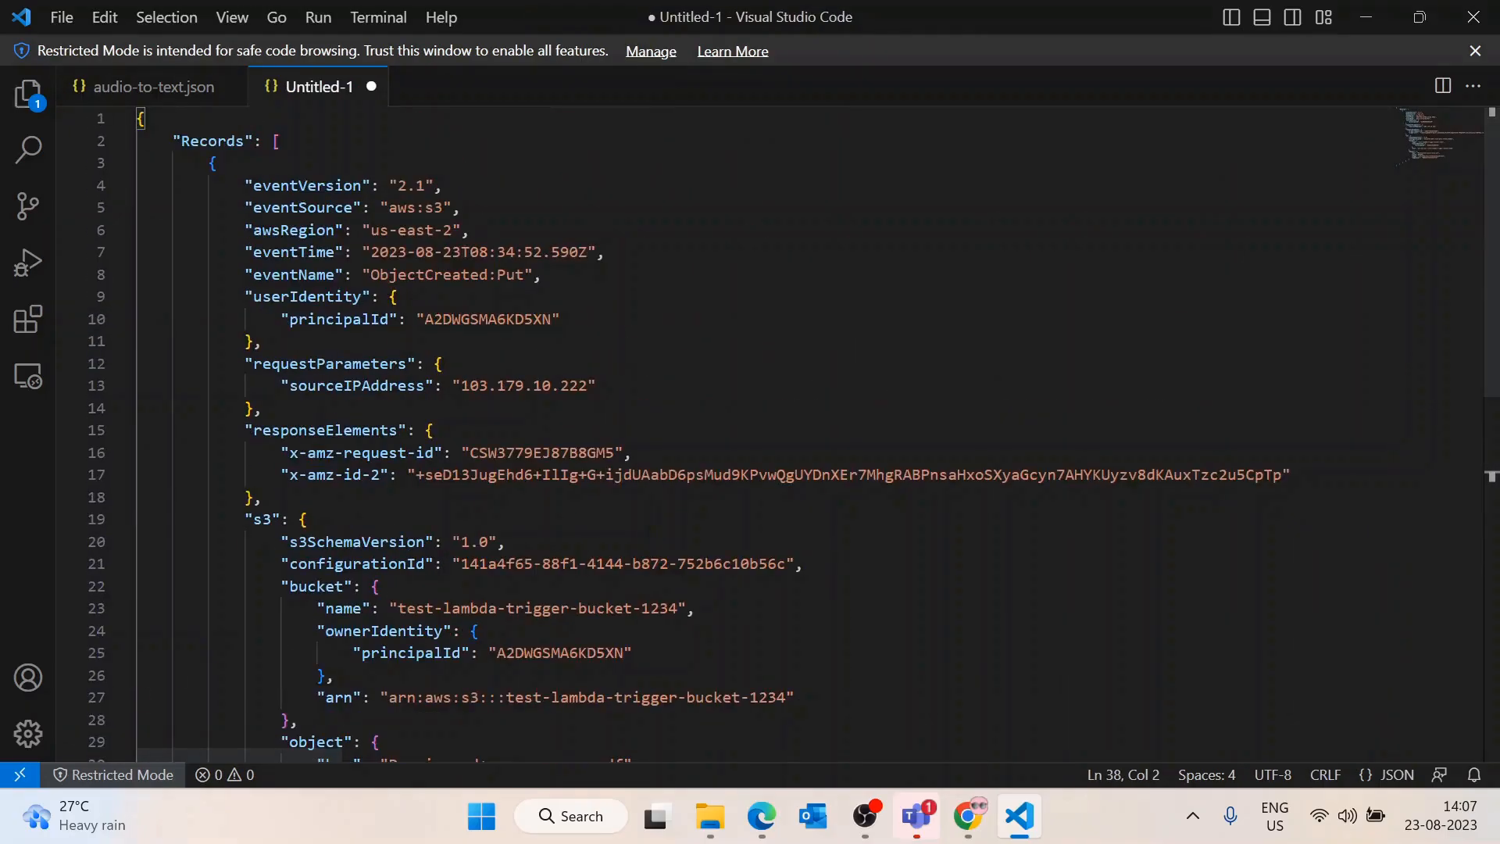
# Examine the Records array of the event, collapsing and expanding the record object inside it
pyautogui.doubleClick(212, 141)
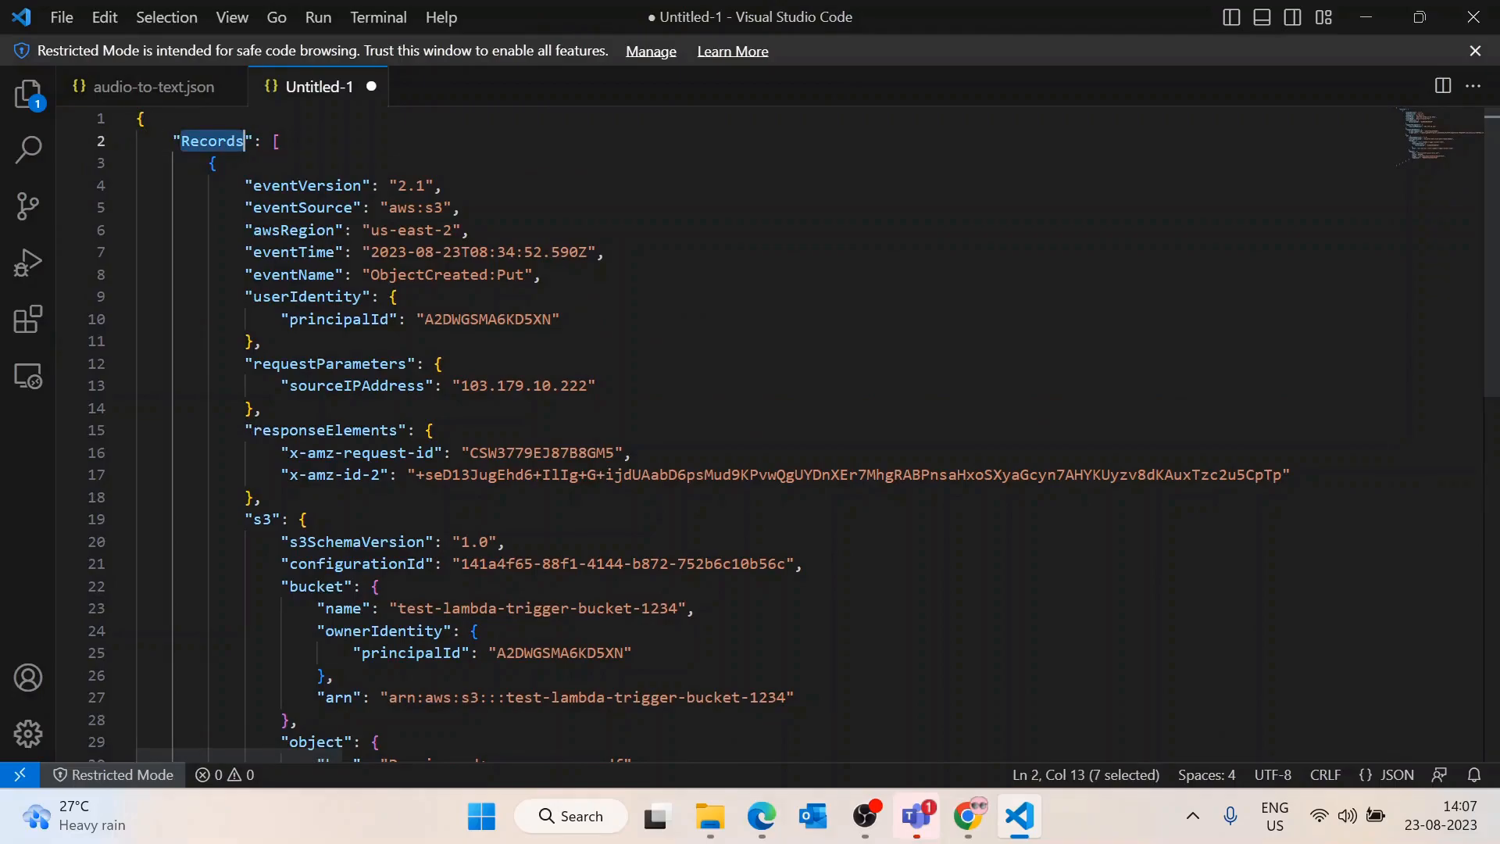
pyautogui.moveTo(272, 142); pyautogui.dragTo(281, 186)
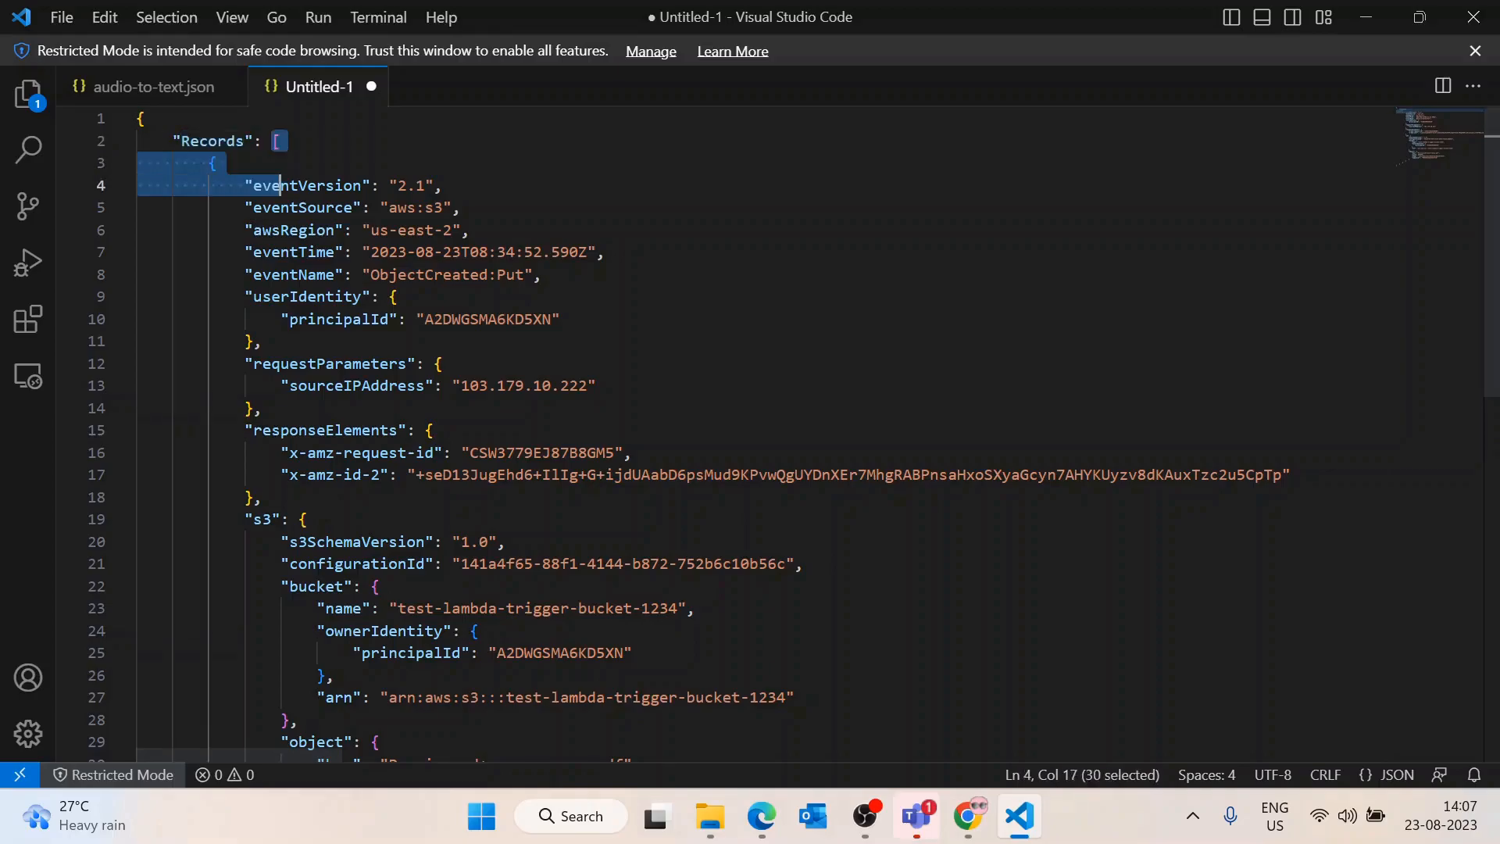
pyautogui.doubleClick(212, 142)
pyautogui.click(123, 166)
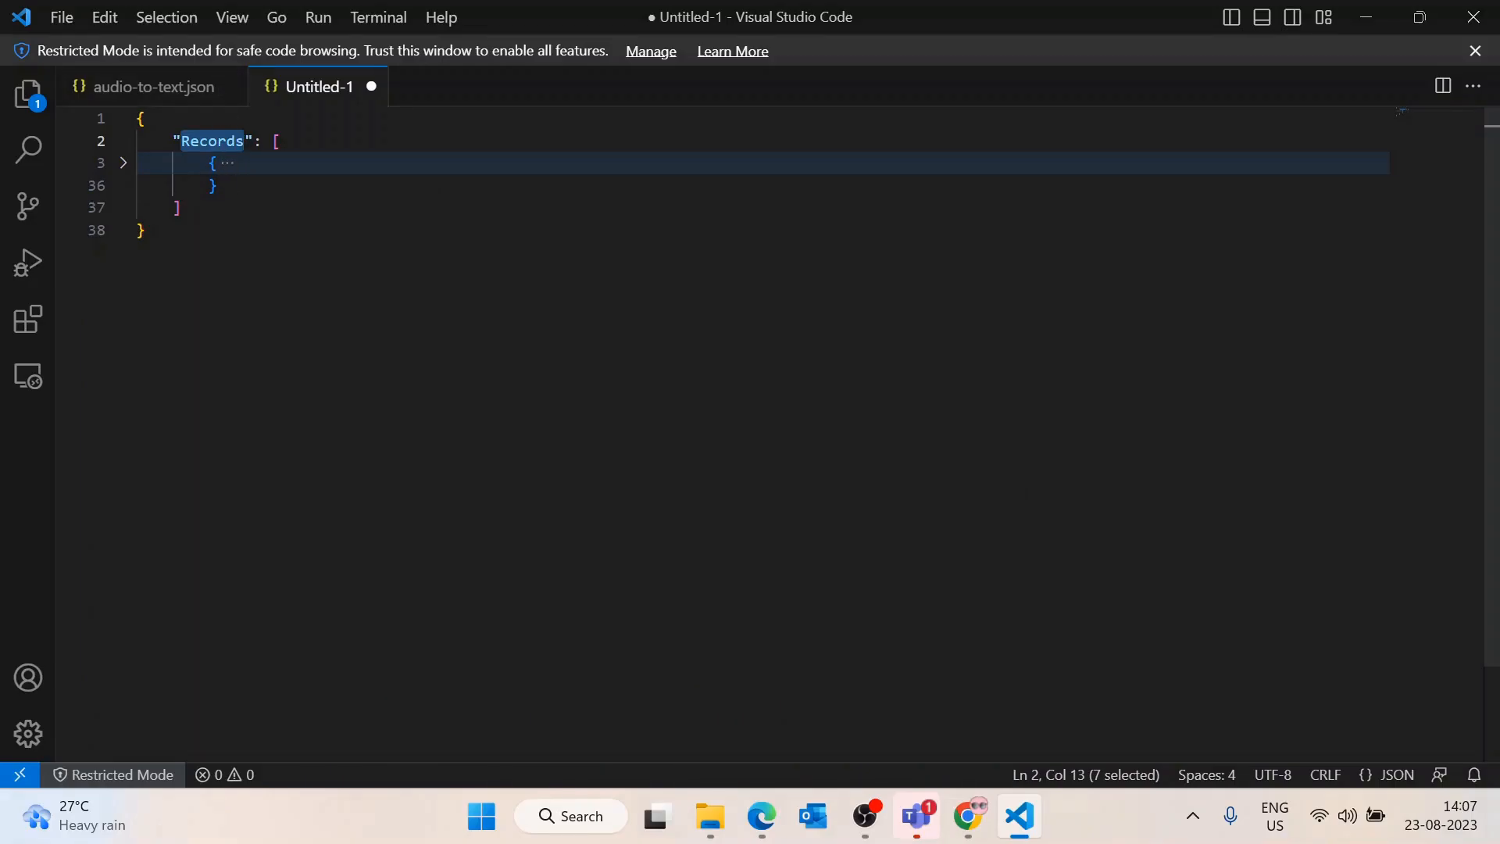
pyautogui.moveTo(209, 164); pyautogui.dragTo(218, 186)
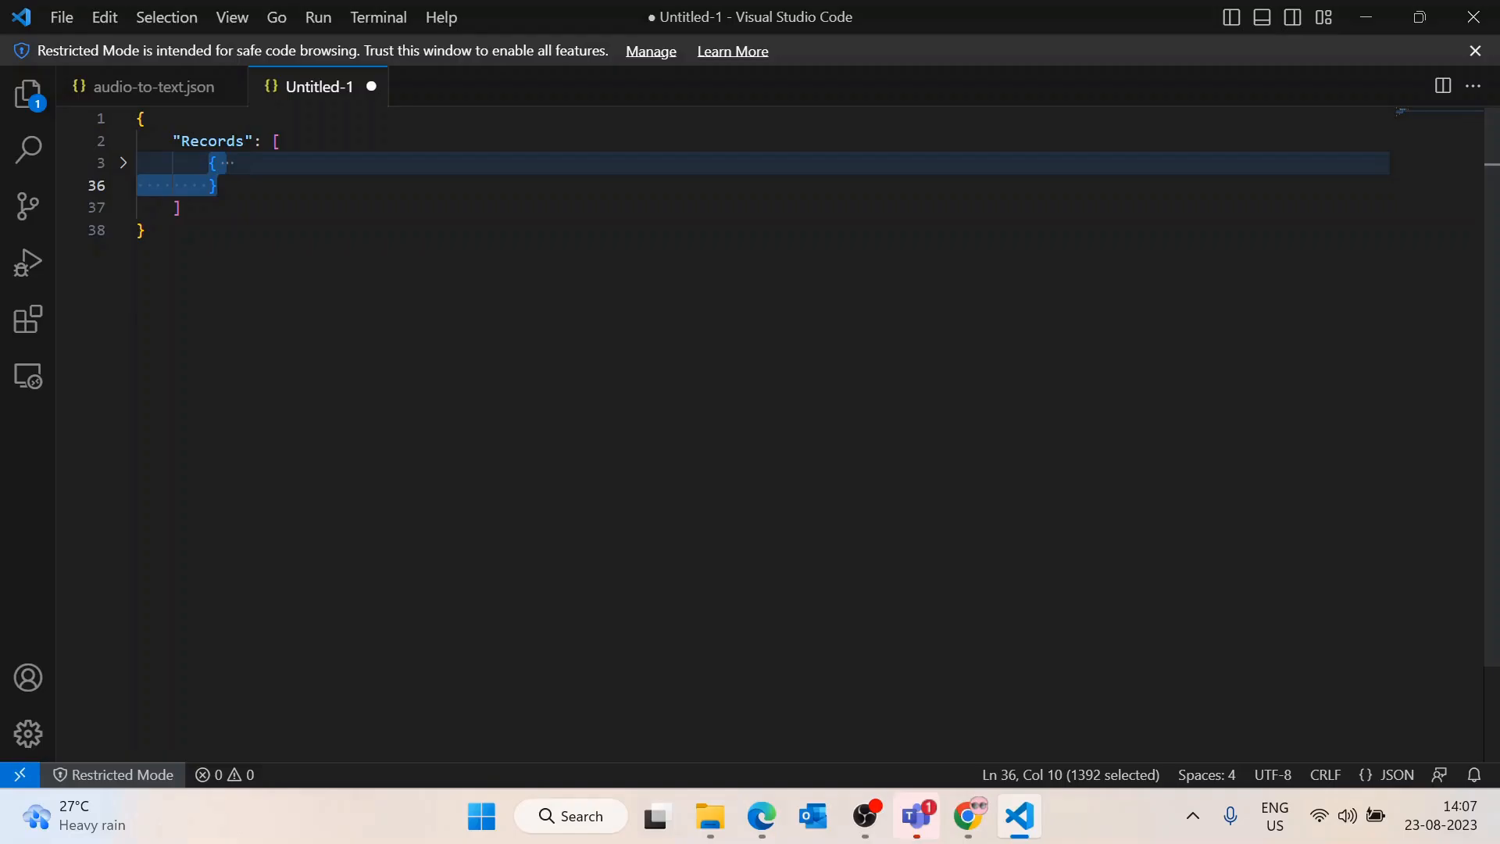
pyautogui.click(123, 163)
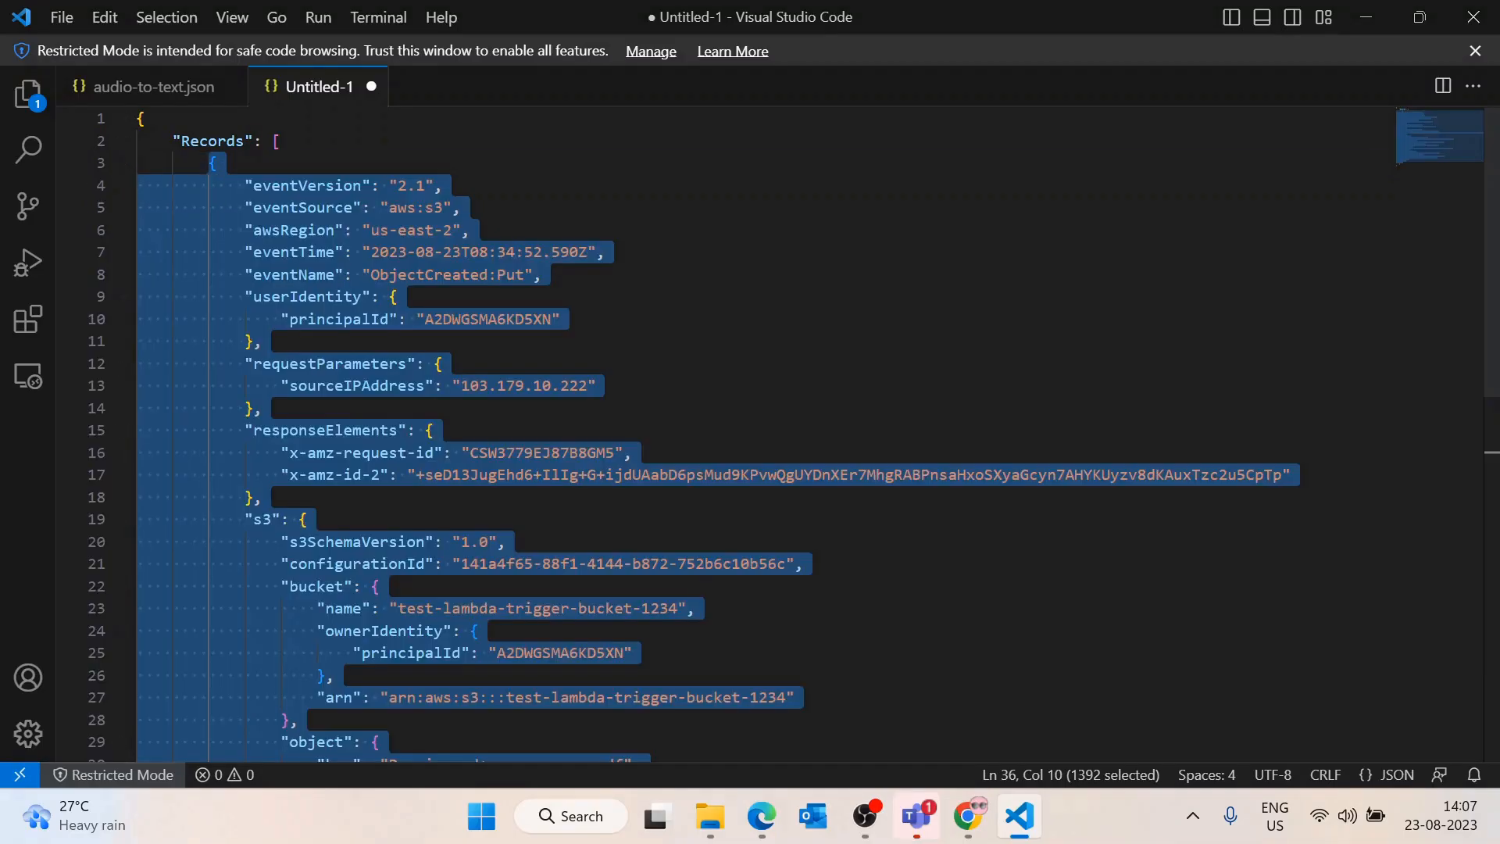
pyautogui.click(426, 230)
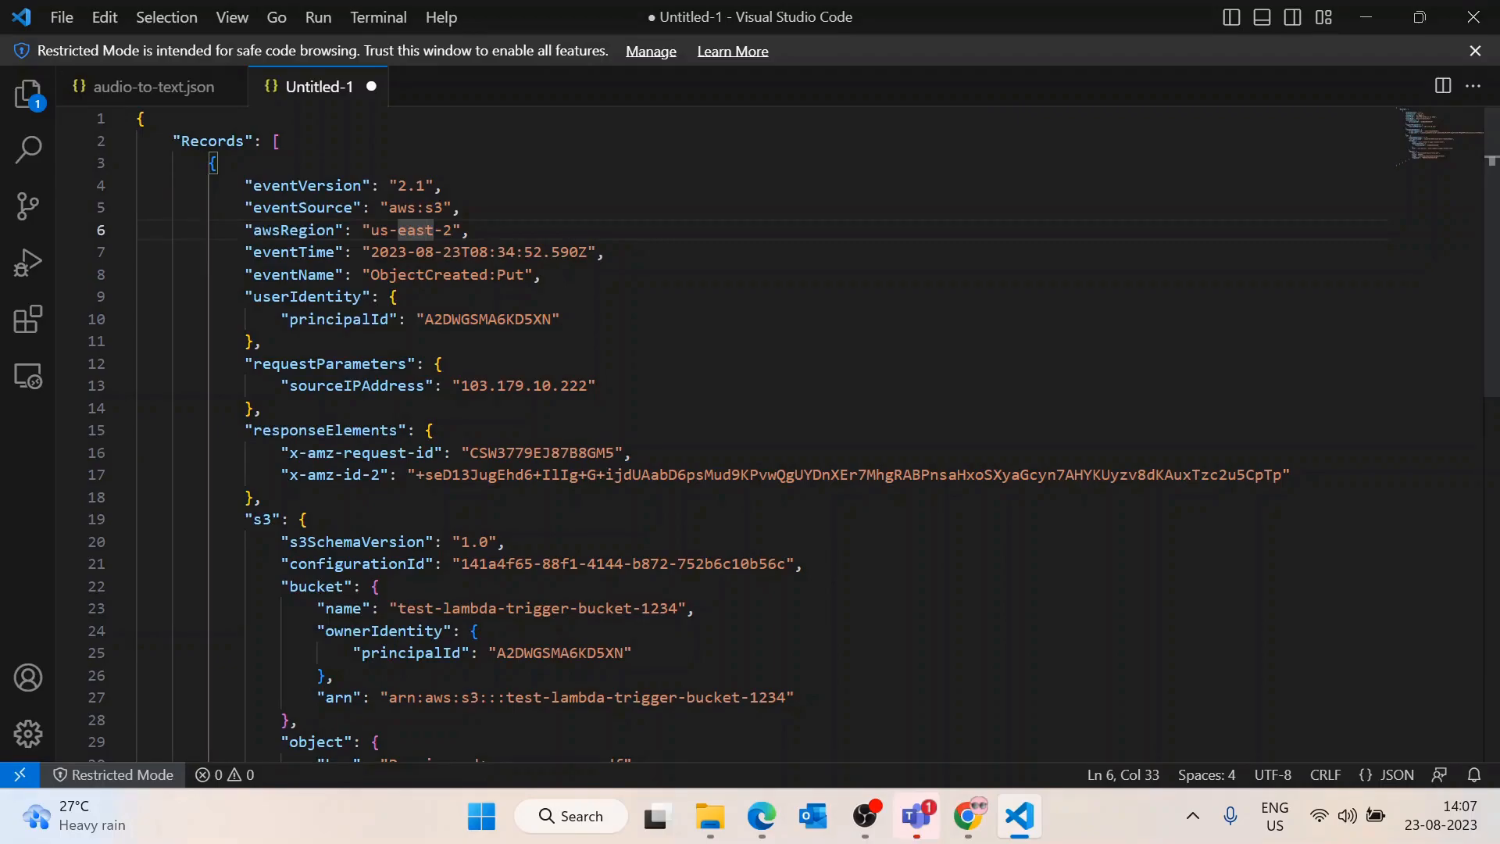
# Examine the record's eventVersion, eventSource and awsRegion fields and their values
pyautogui.doubleClick(360, 185)
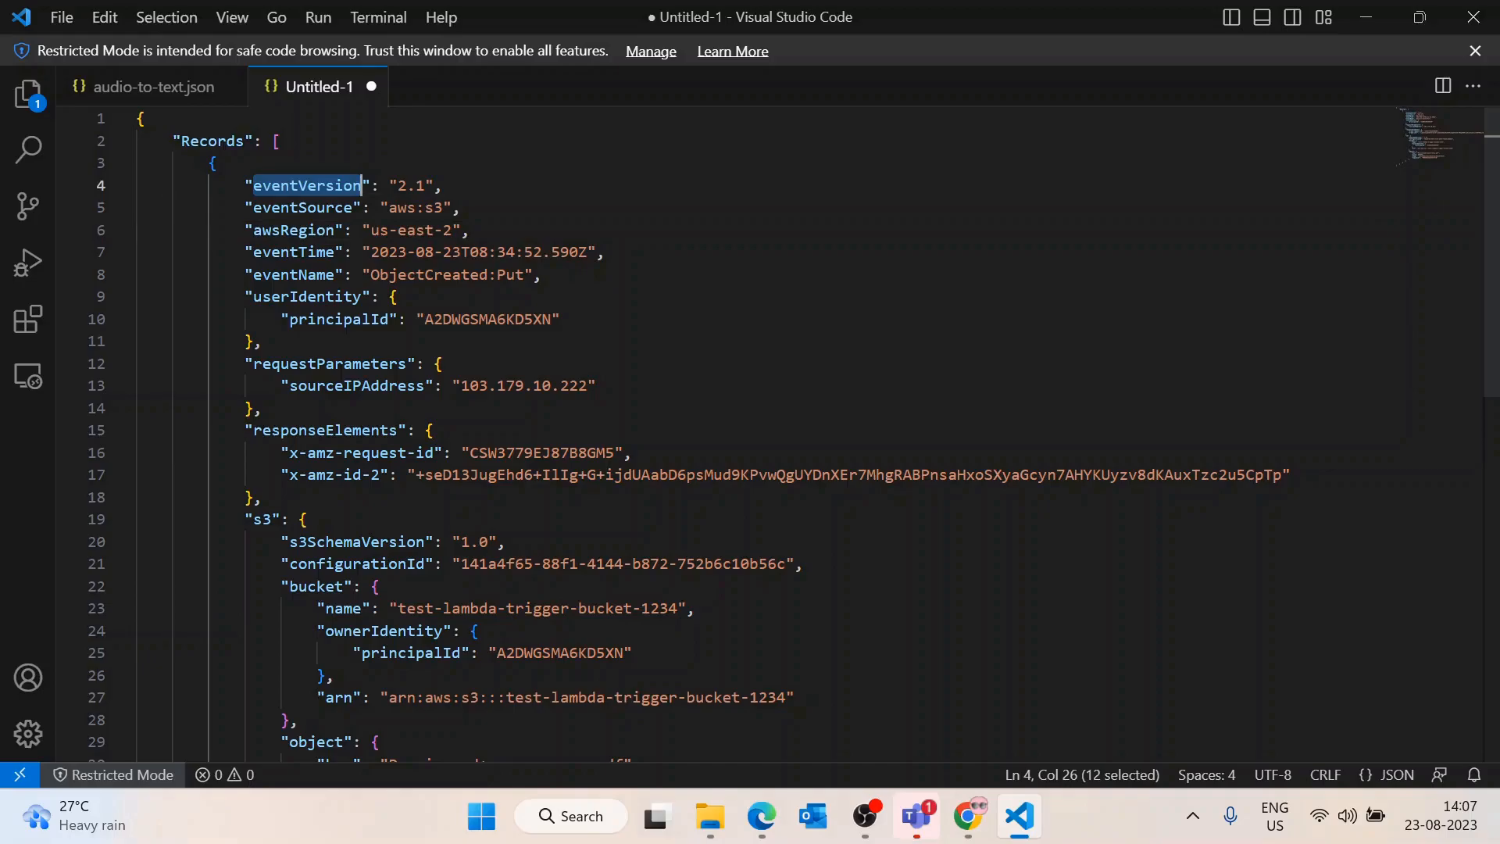
pyautogui.doubleClick(320, 208)
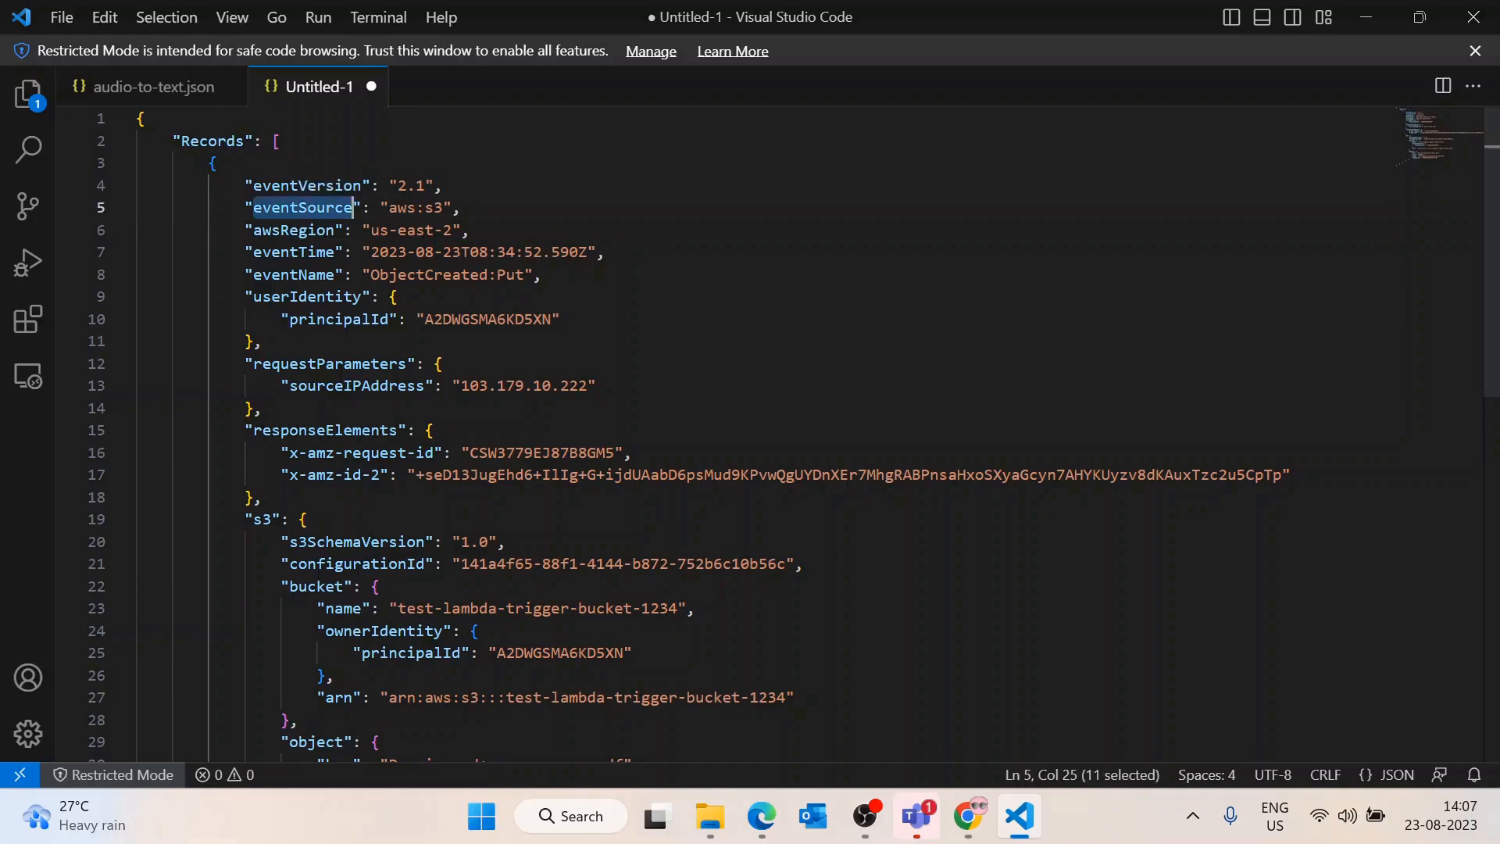
pyautogui.moveTo(461, 208); pyautogui.dragTo(251, 208)
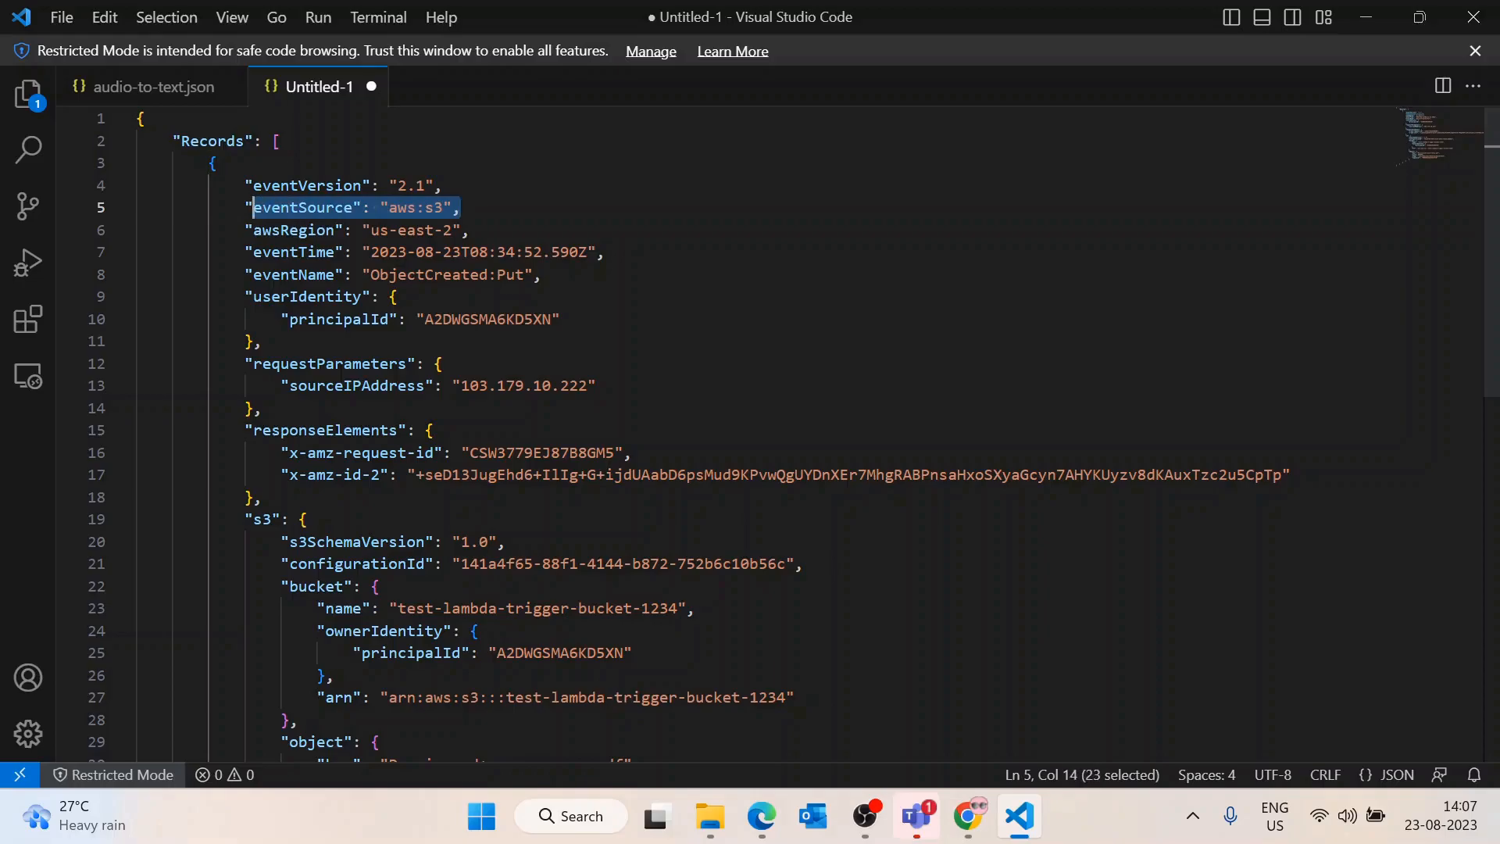
pyautogui.doubleClick(434, 207)
pyautogui.doubleClick(293, 229)
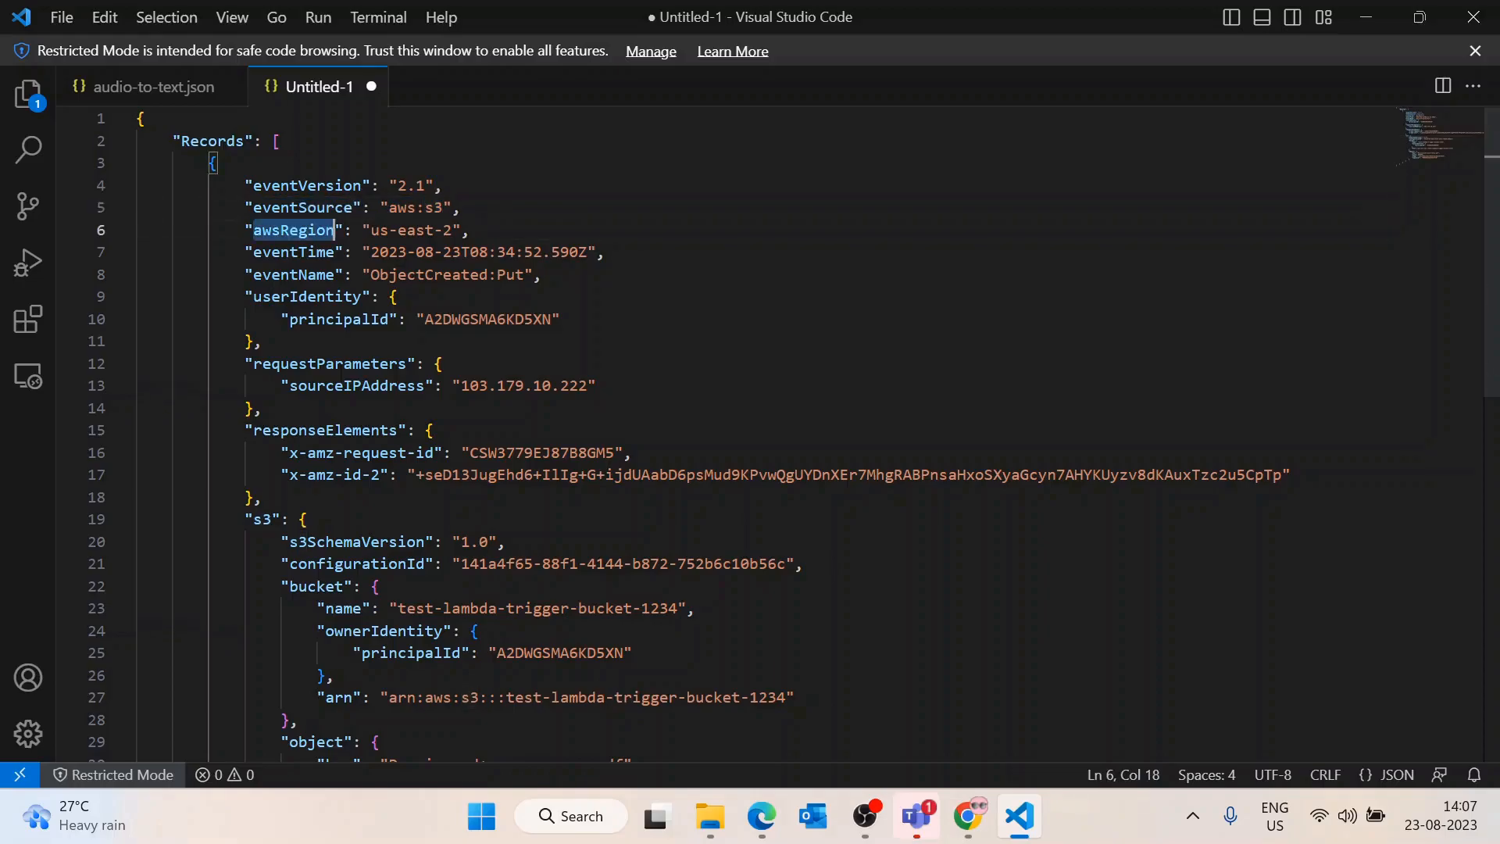
pyautogui.moveTo(462, 230); pyautogui.dragTo(381, 229)
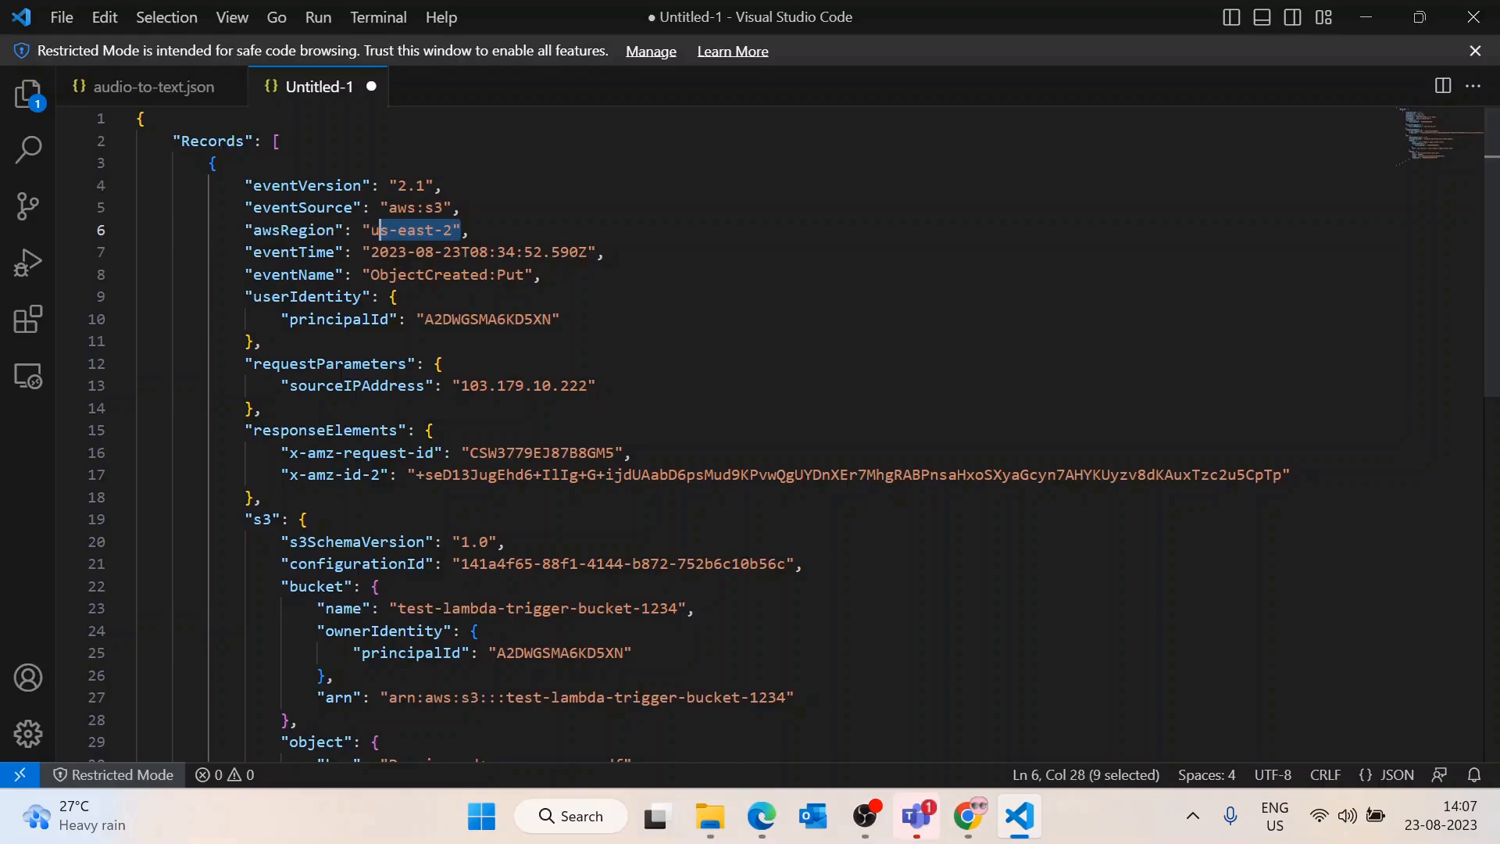
# Examine the record's eventTime timestamp and the eventName value describing the S3 action
pyautogui.doubleClick(334, 252)
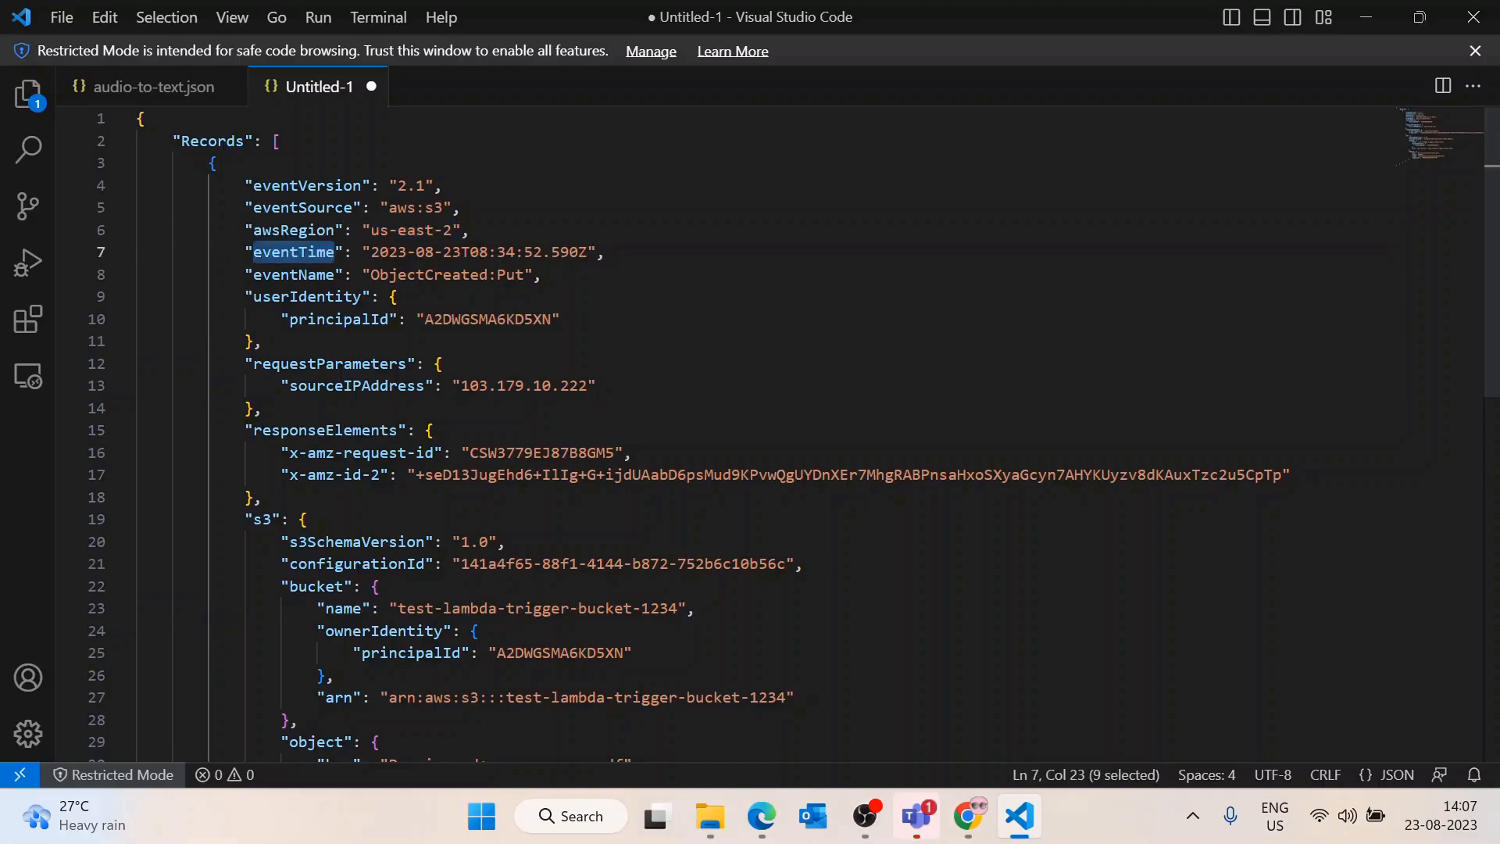
pyautogui.moveTo(371, 252); pyautogui.dragTo(587, 251)
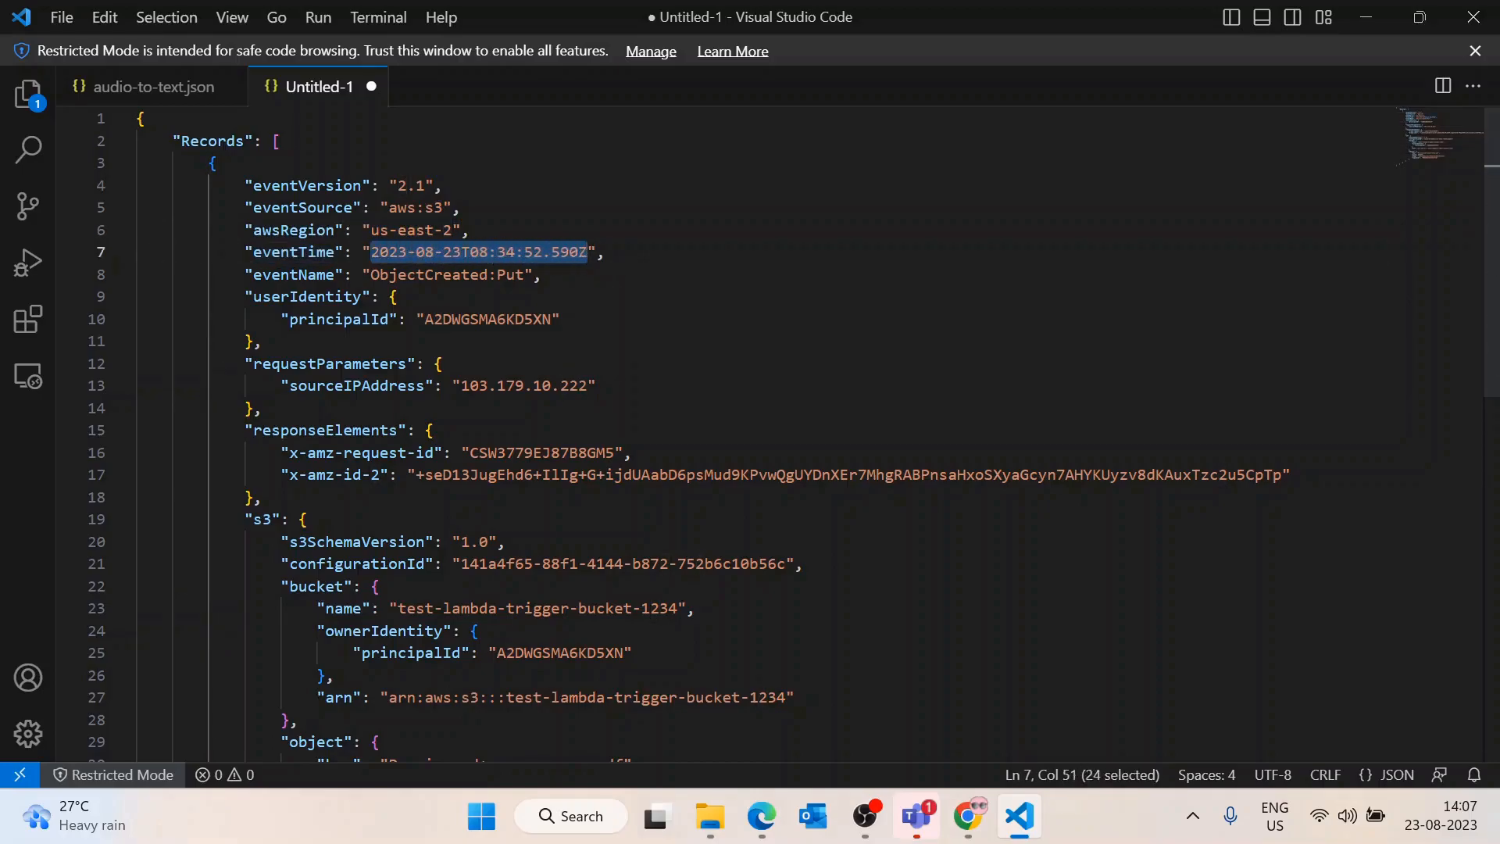
pyautogui.click(406, 252)
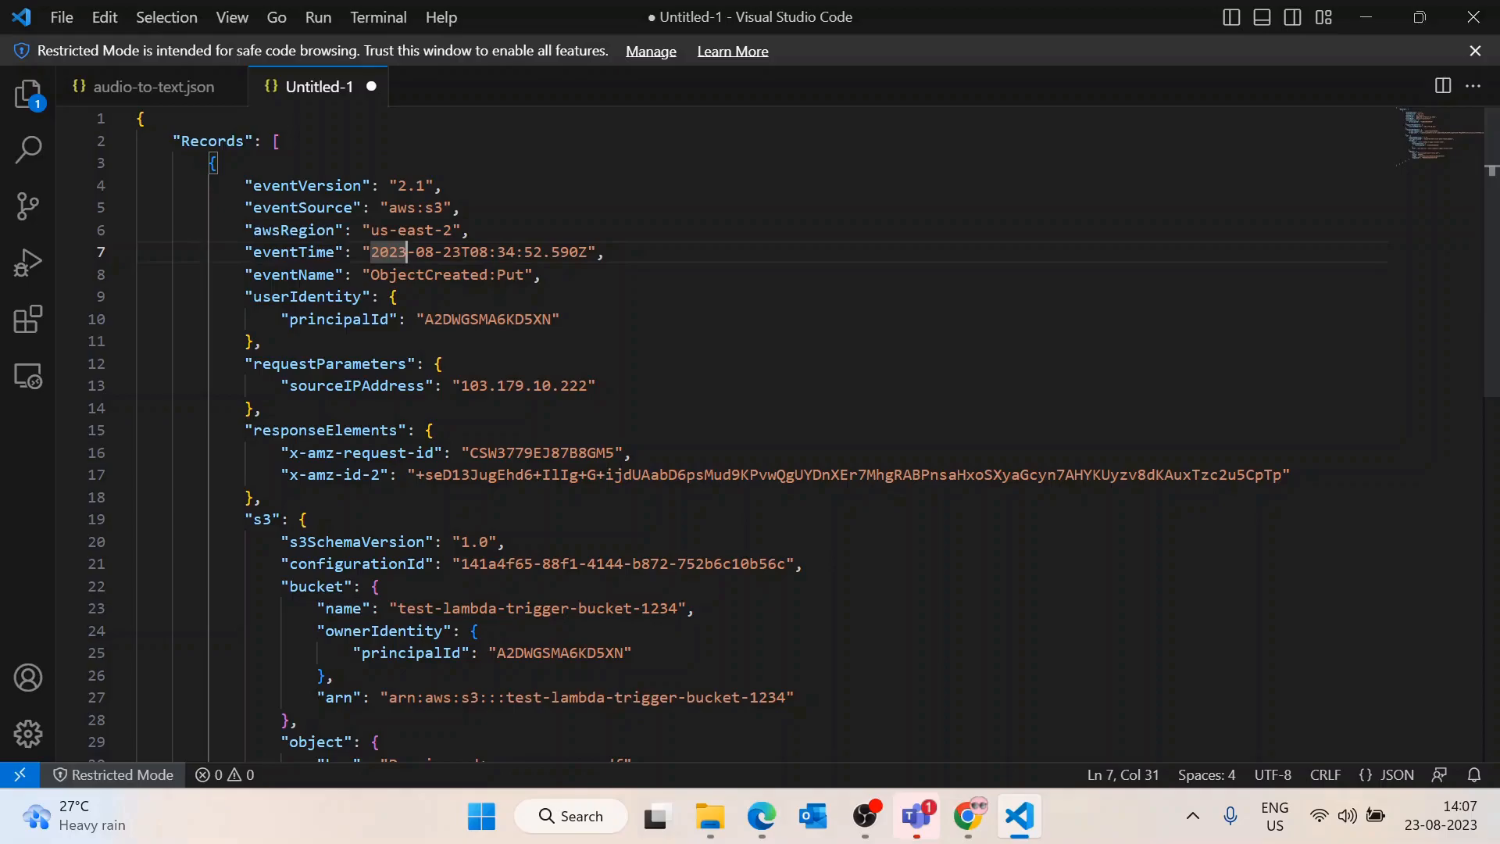
pyautogui.doubleClick(294, 275)
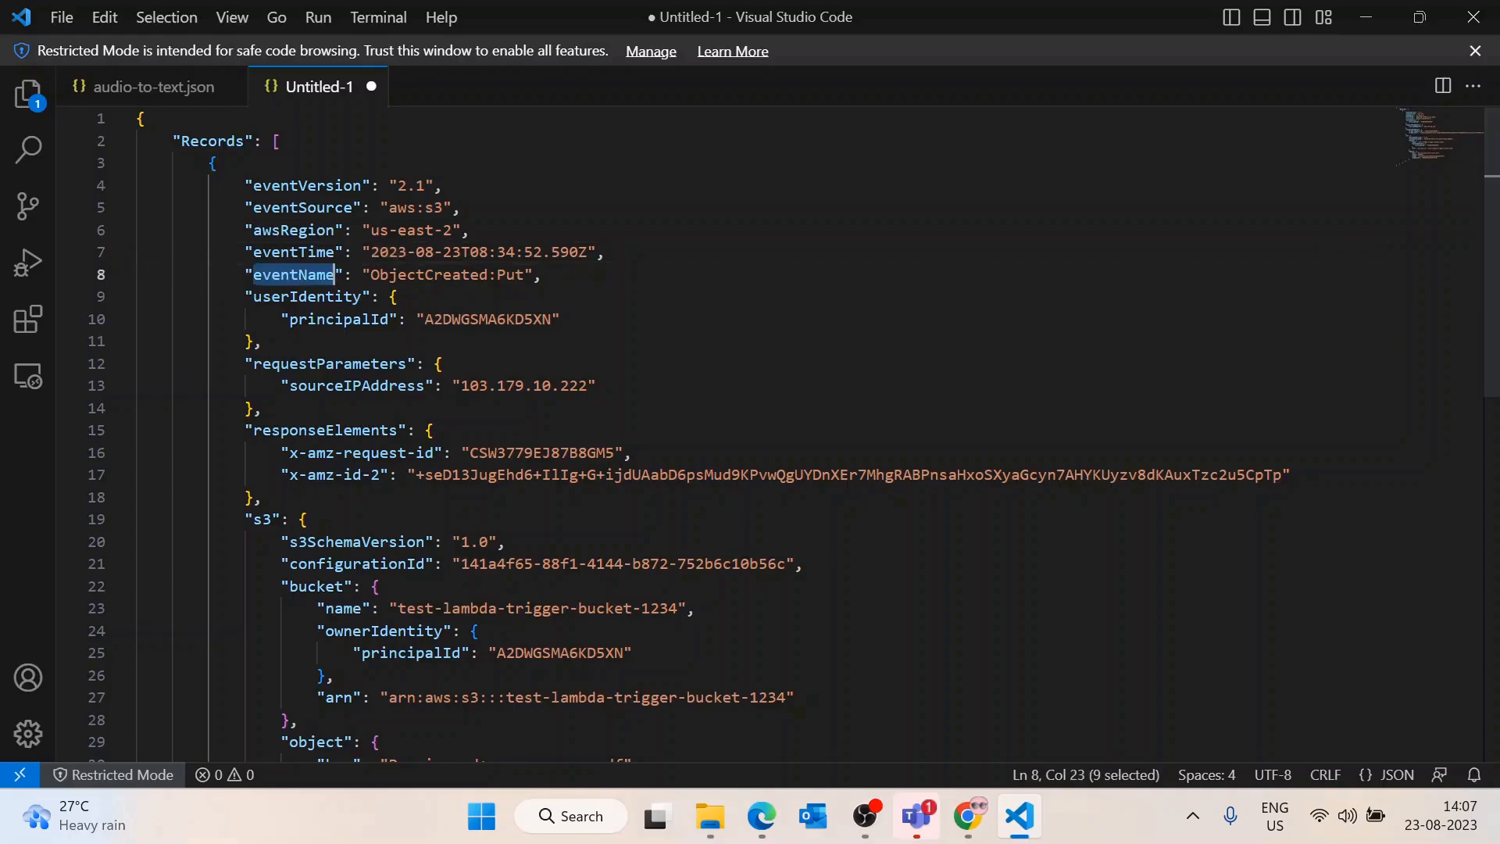
pyautogui.doubleClick(438, 275)
pyautogui.doubleClick(511, 275)
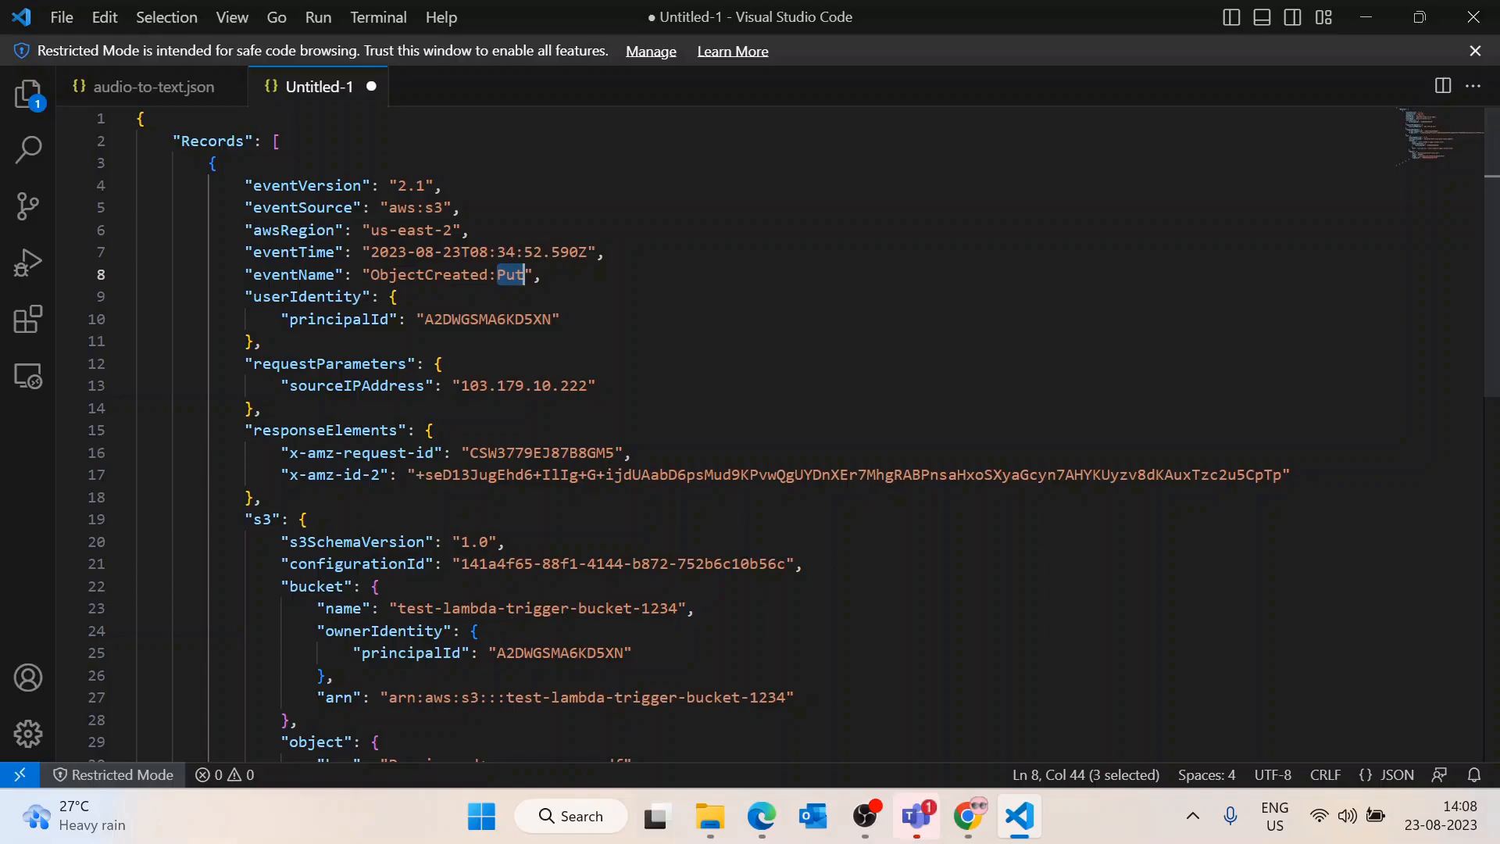
# Examine the principalId under userIdentity and locate the requestParameters section of the record
pyautogui.doubleClick(307, 297)
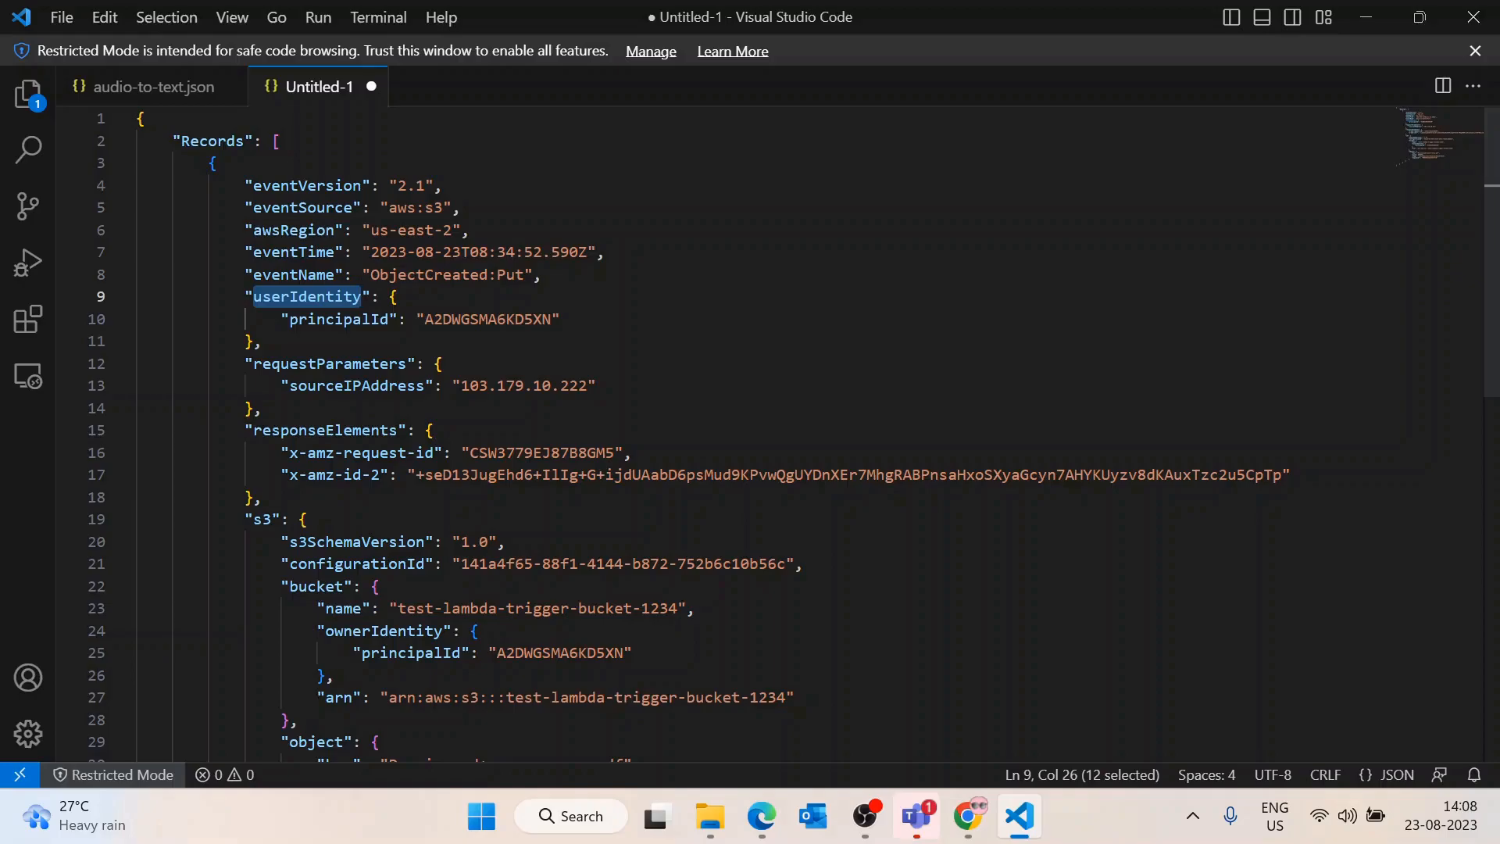
pyautogui.doubleClick(488, 319)
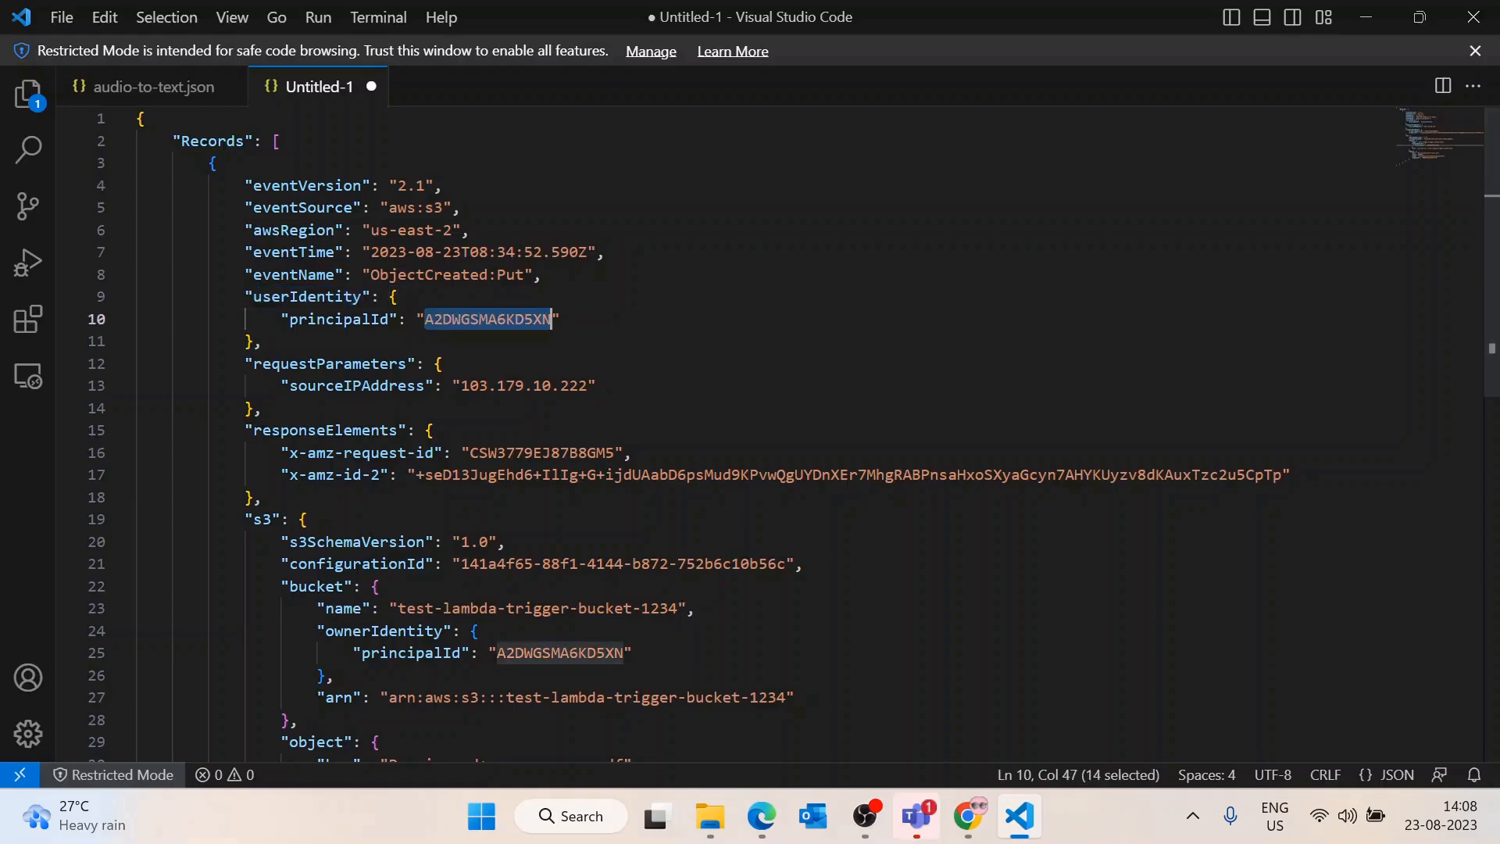
pyautogui.scroll(-2, 751, 430)
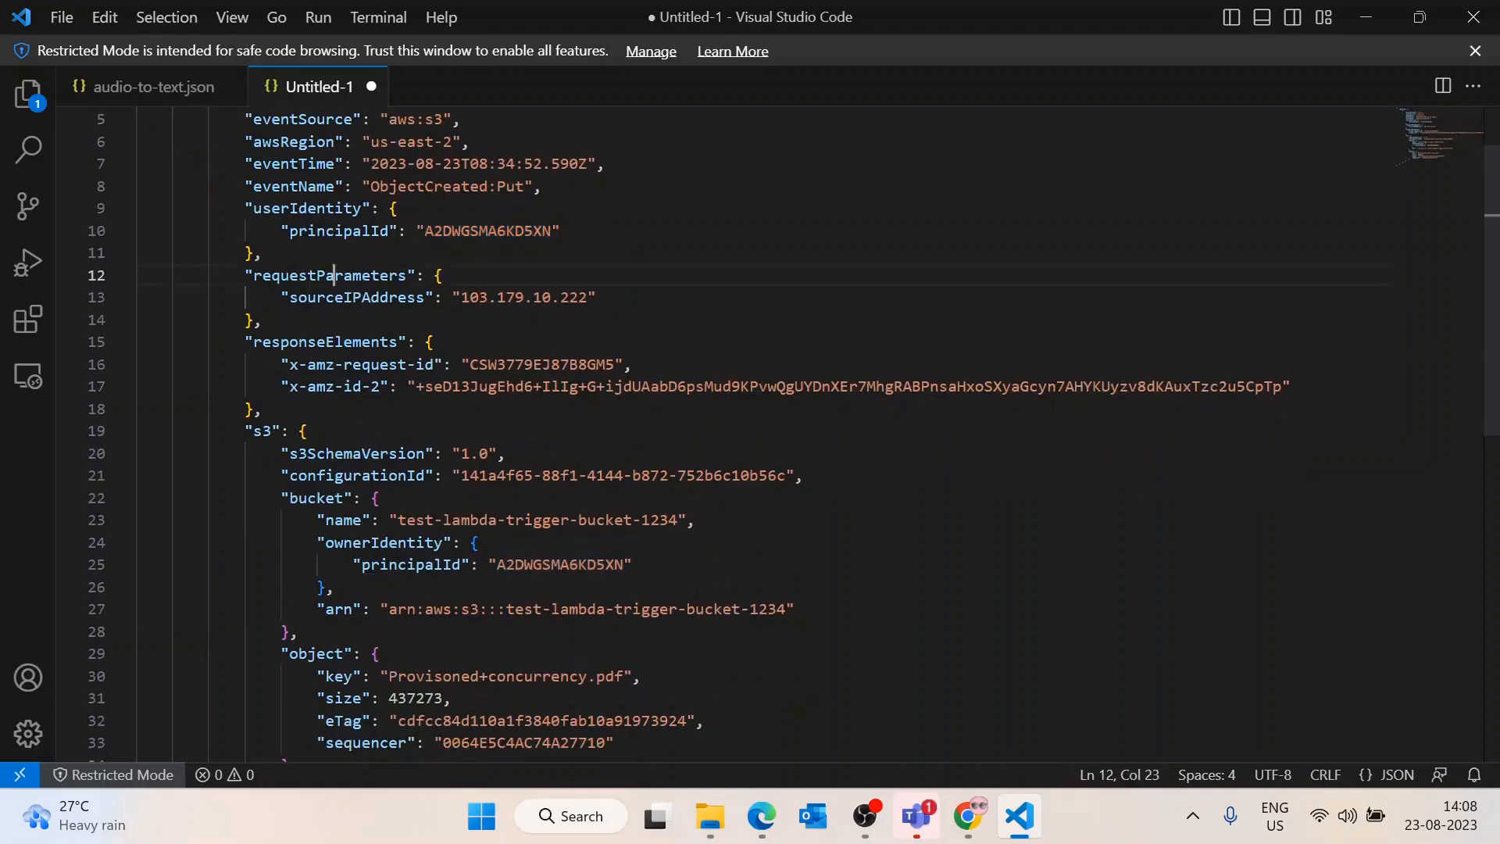
pyautogui.doubleClick(328, 275)
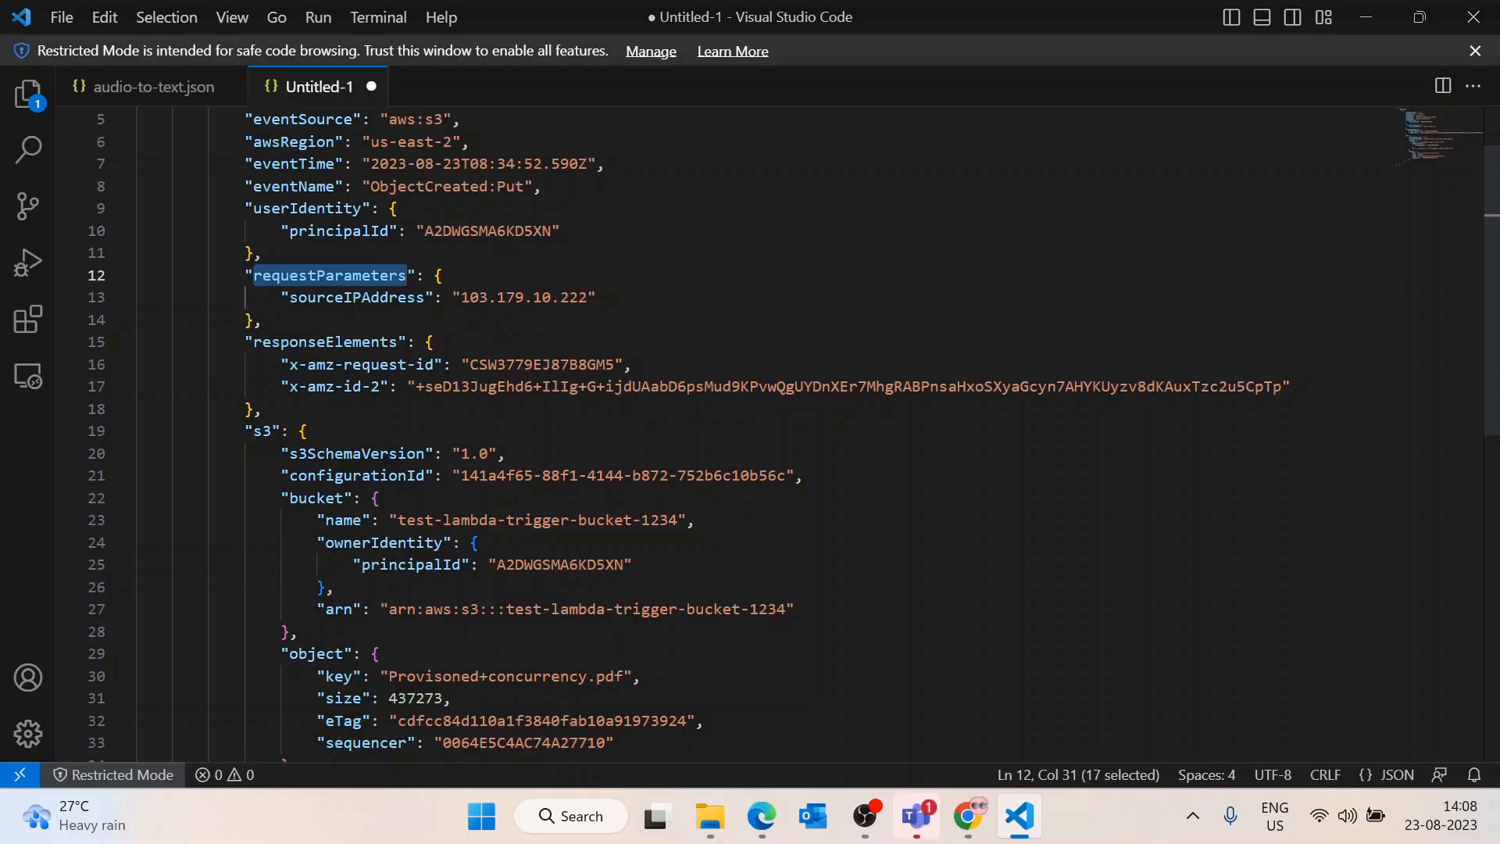
# Look up the public IP address on WhatIsMyIP.com in Chrome and compare it with the event's sourceIPAddress in Visual Studio Code
pyautogui.click(968, 816)
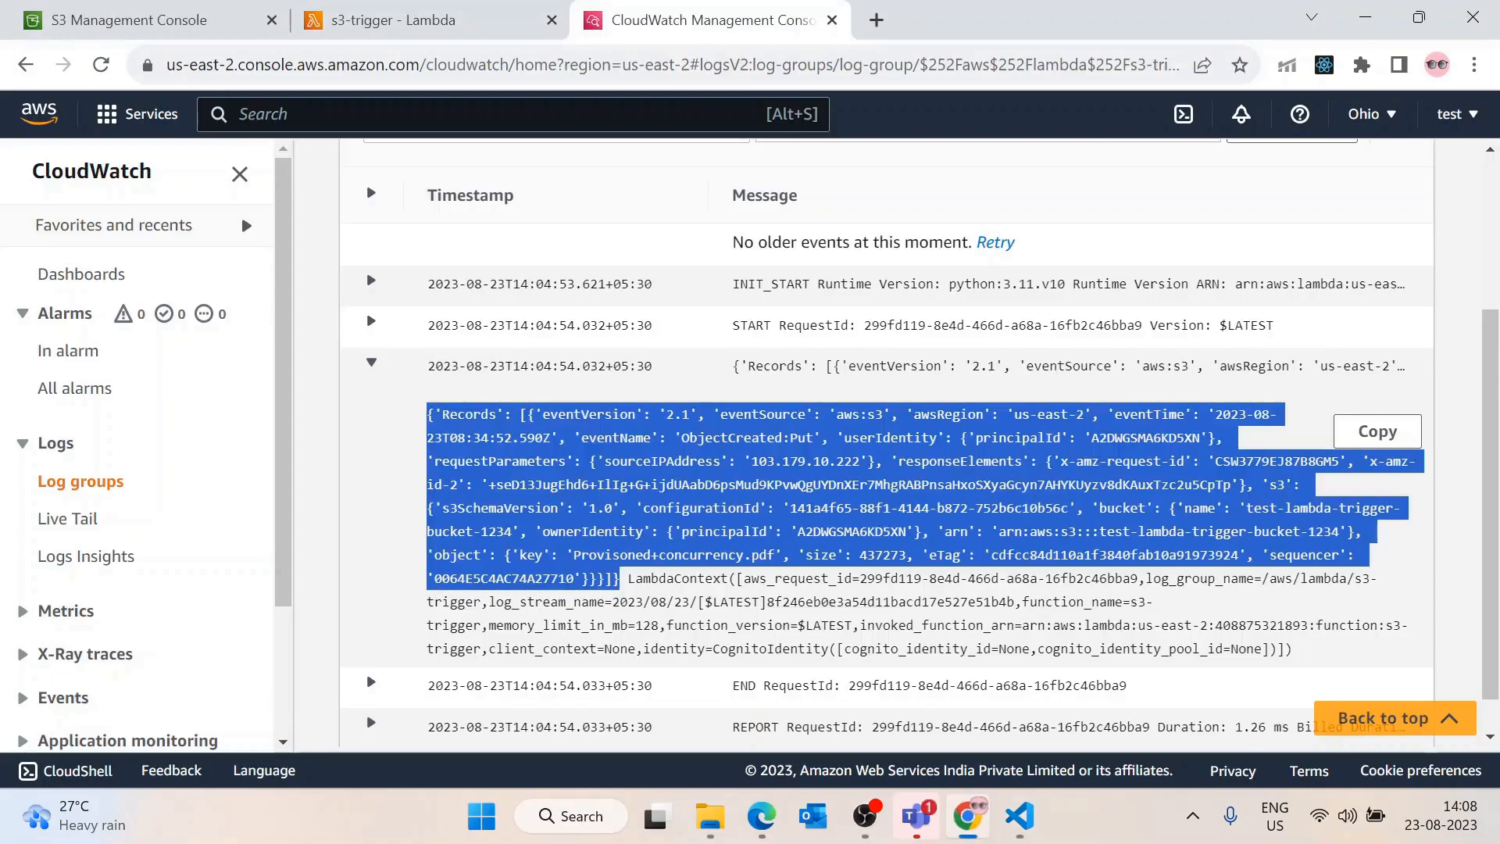
pyautogui.click(876, 21)
pyautogui.write('my ')
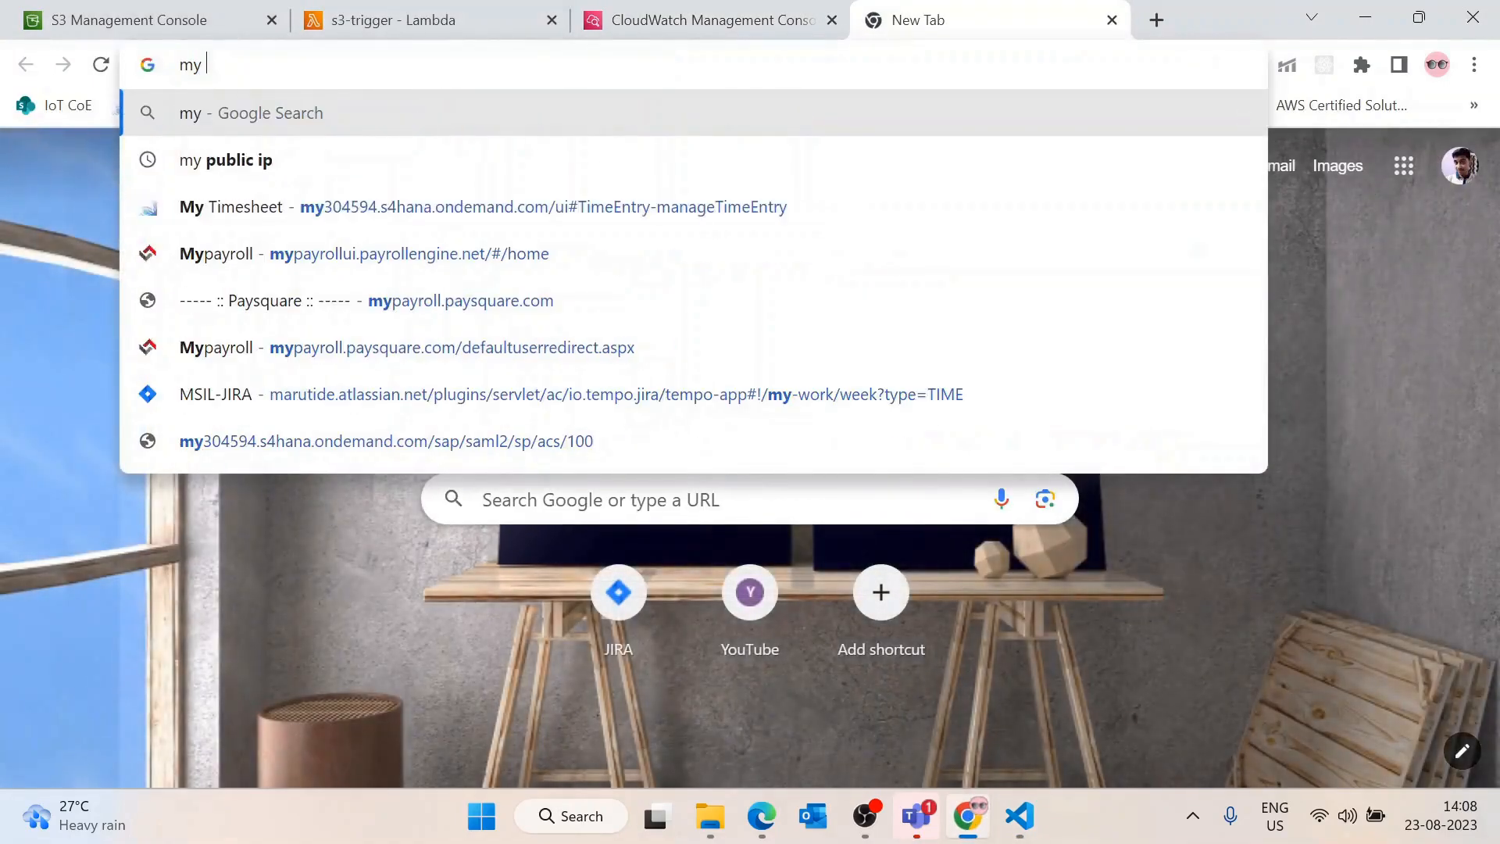
pyautogui.write('pubic ip')
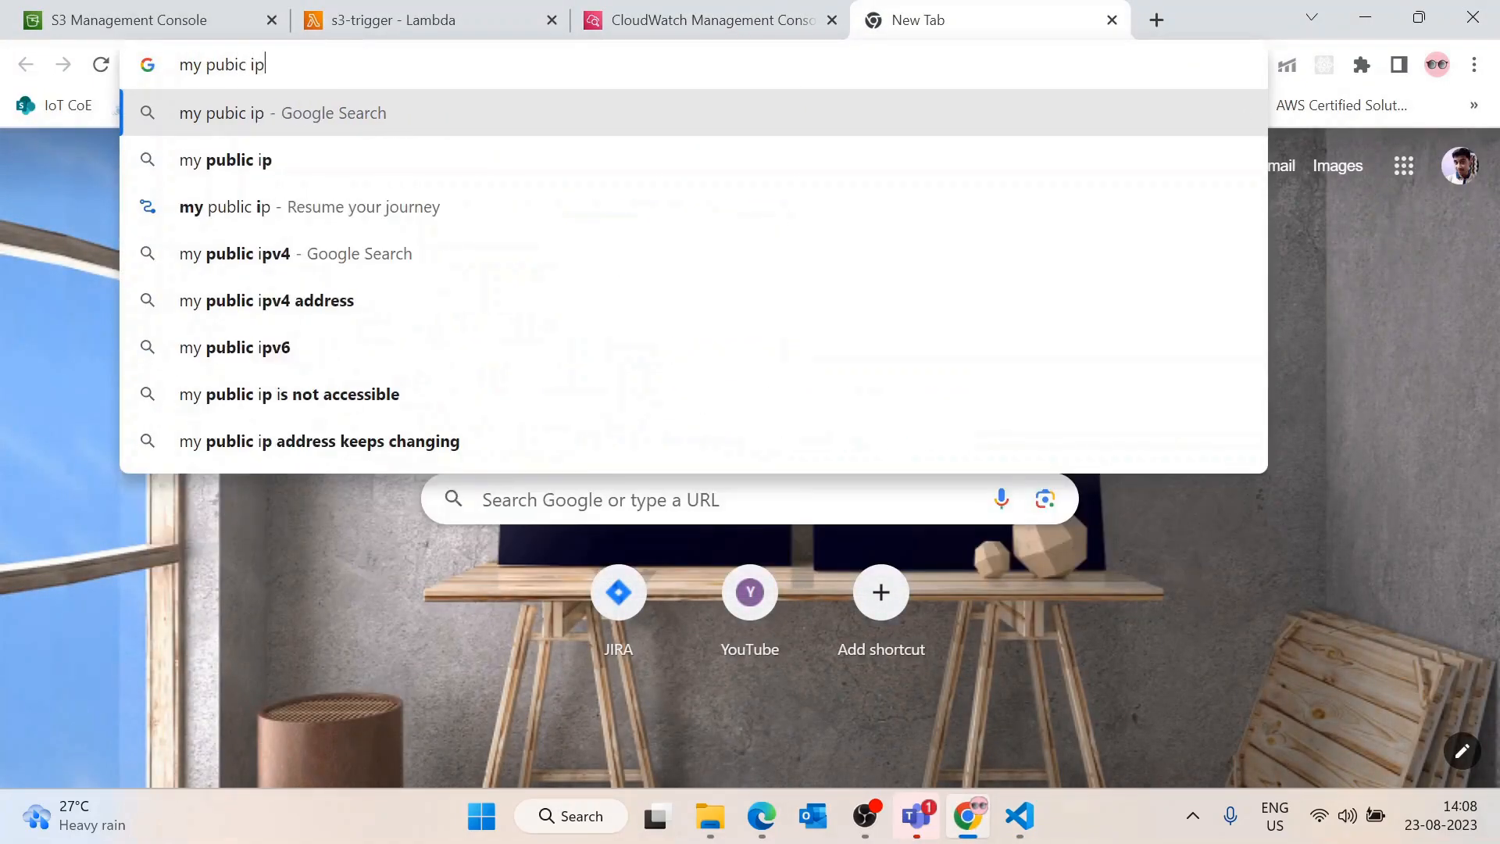
pyautogui.write(' addees')
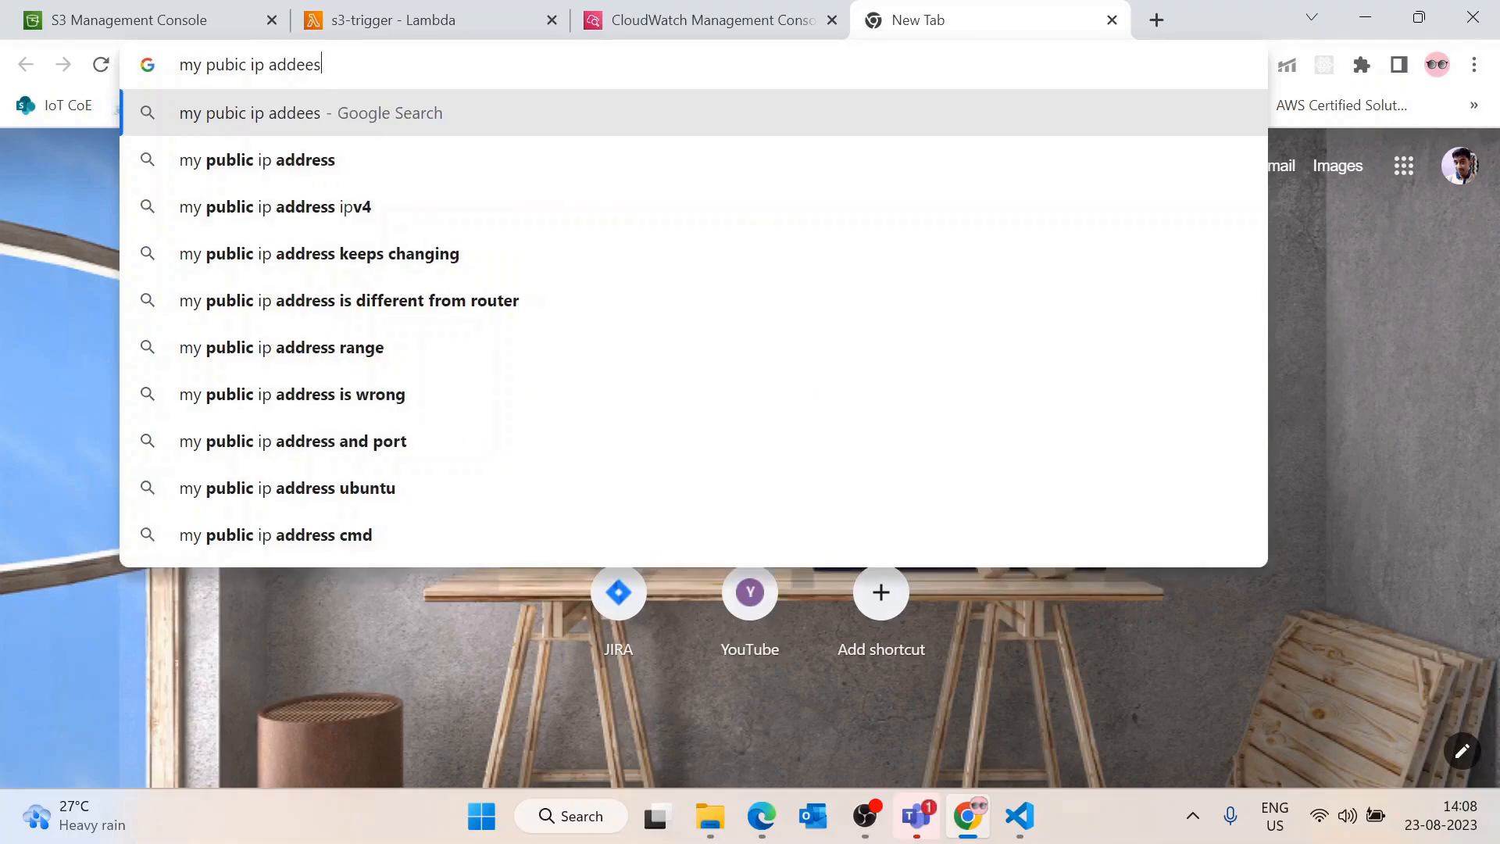
pyautogui.write('s')
pyautogui.press('Return')
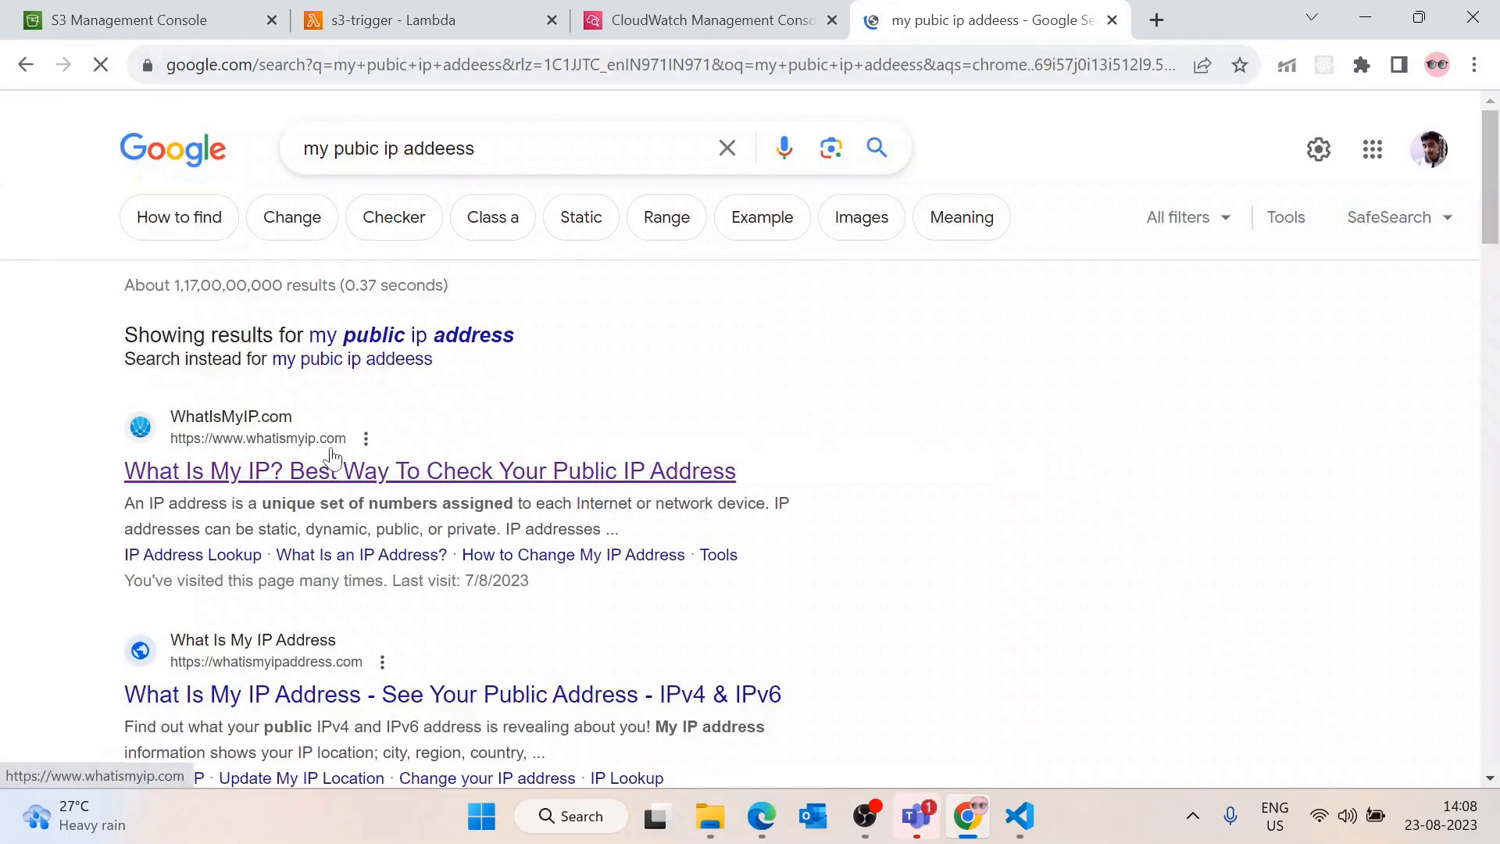
pyautogui.click(405, 466)
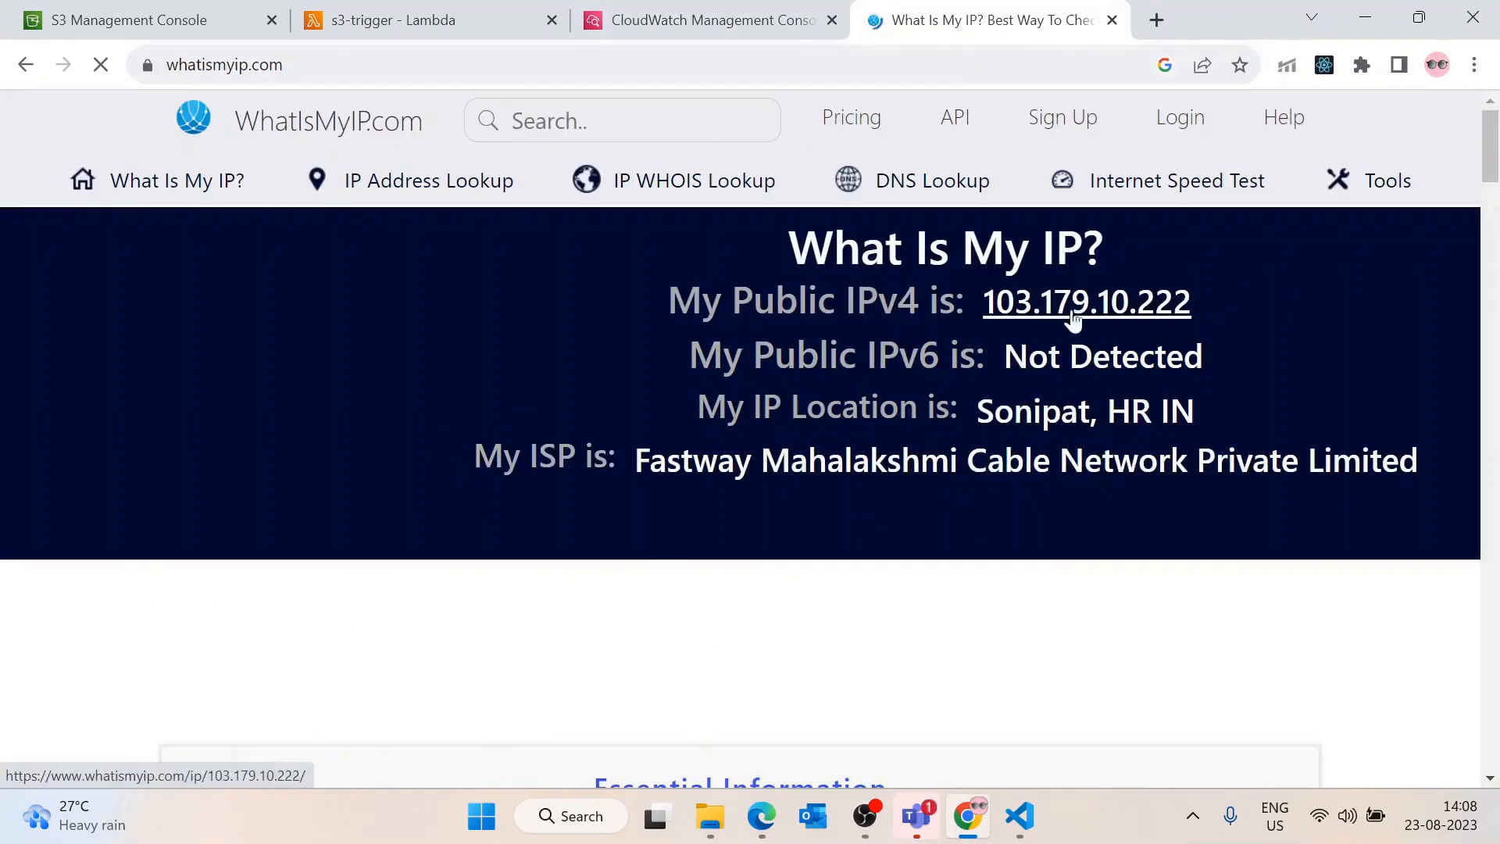
pyautogui.hotkey('alt', 'Tab')
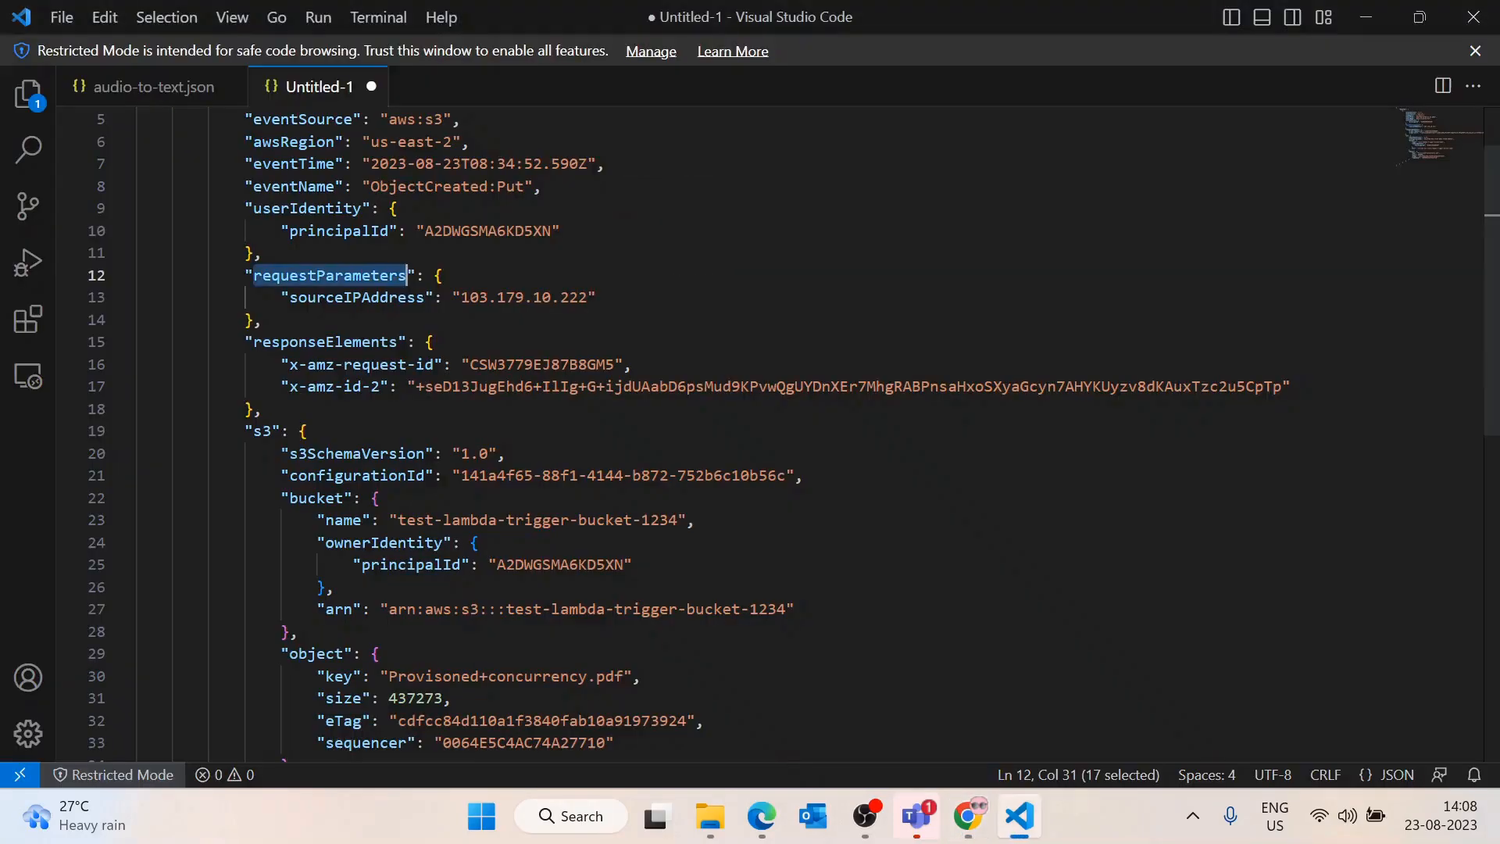
pyautogui.moveTo(470, 297); pyautogui.dragTo(600, 298)
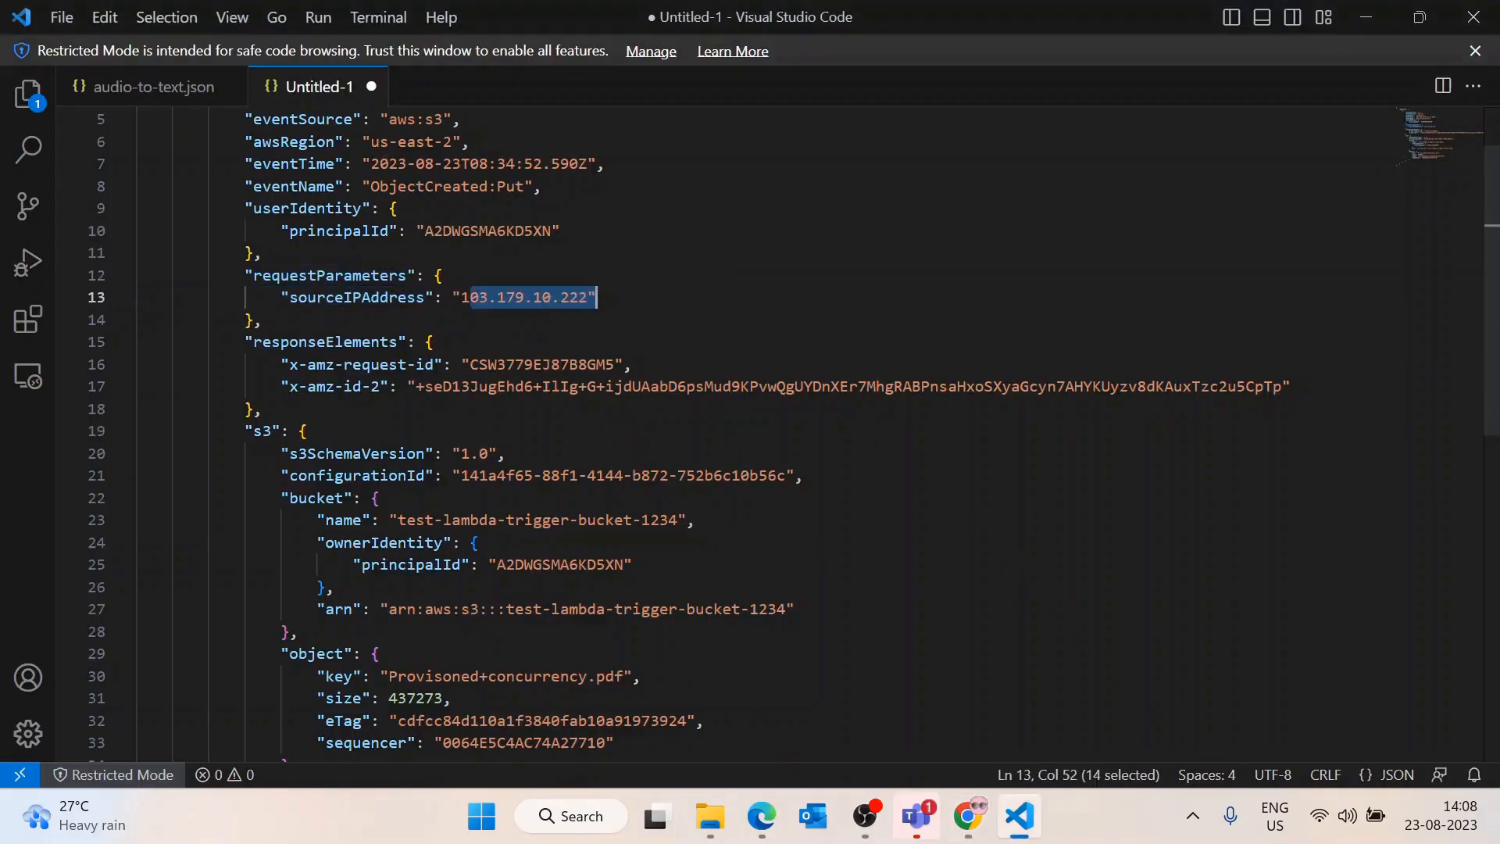
# Examine the responseElements section and its x-amz-request-id value
pyautogui.click(264, 320)
pyautogui.scroll(-2, 769, 434)
pyautogui.moveTo(253, 254); pyautogui.dragTo(399, 254)
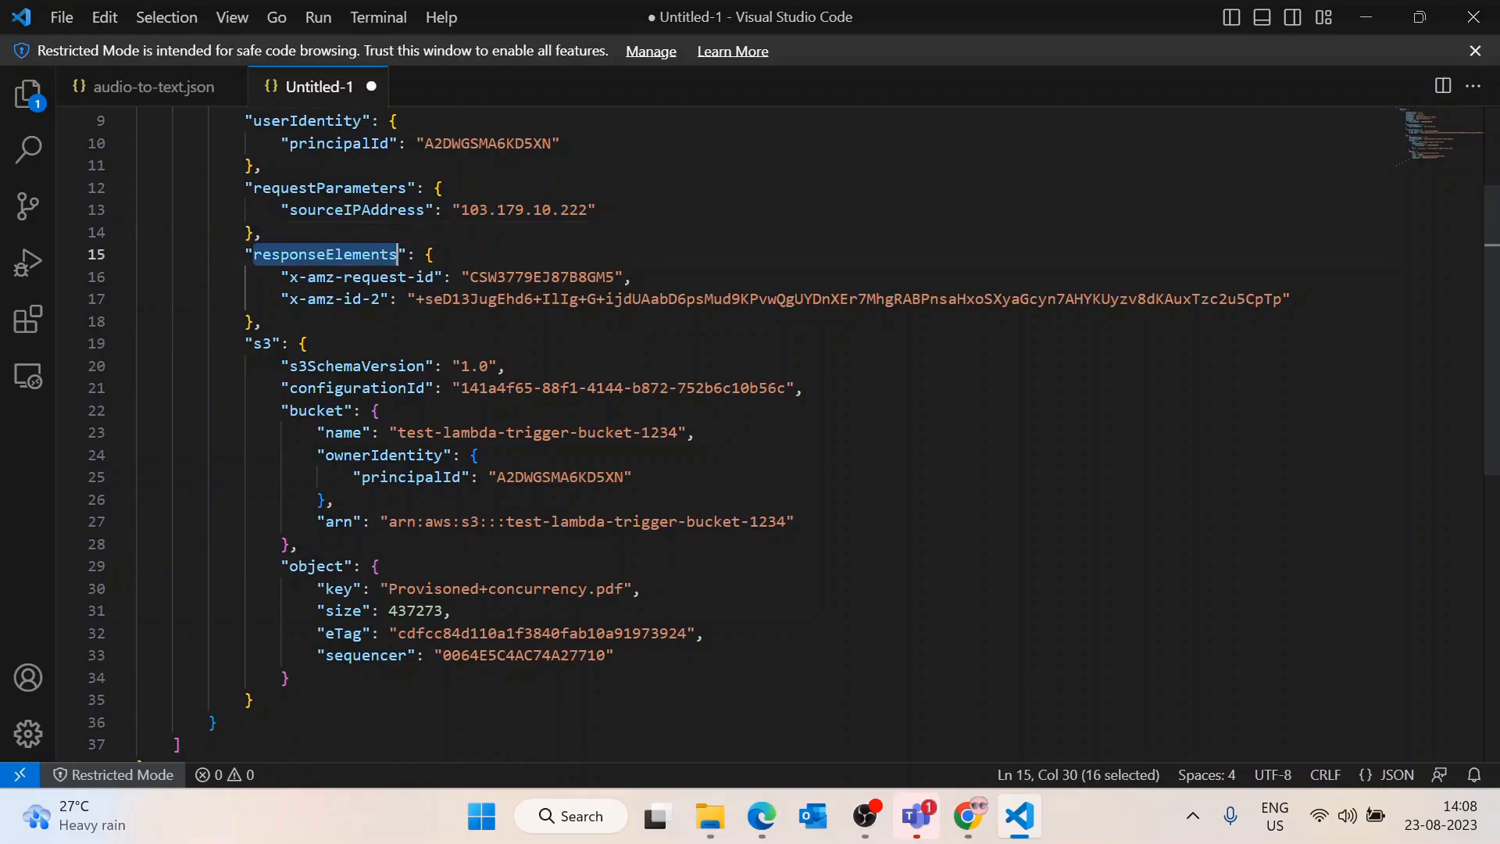
pyautogui.doubleClick(543, 277)
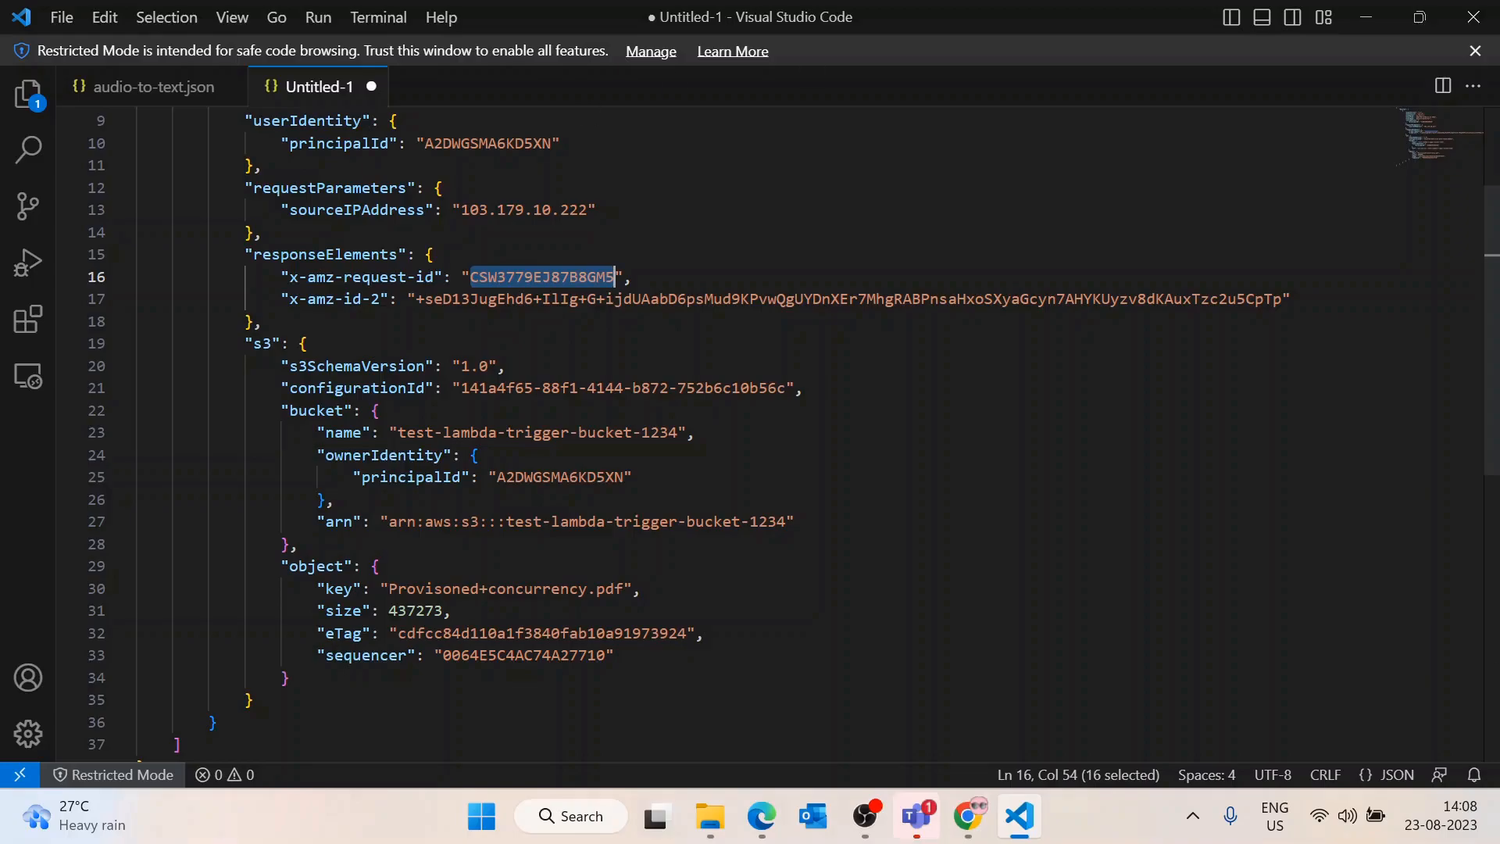
# Examine the s3 section's s3SchemaVersion field and its configurationId value
pyautogui.doubleClick(262, 344)
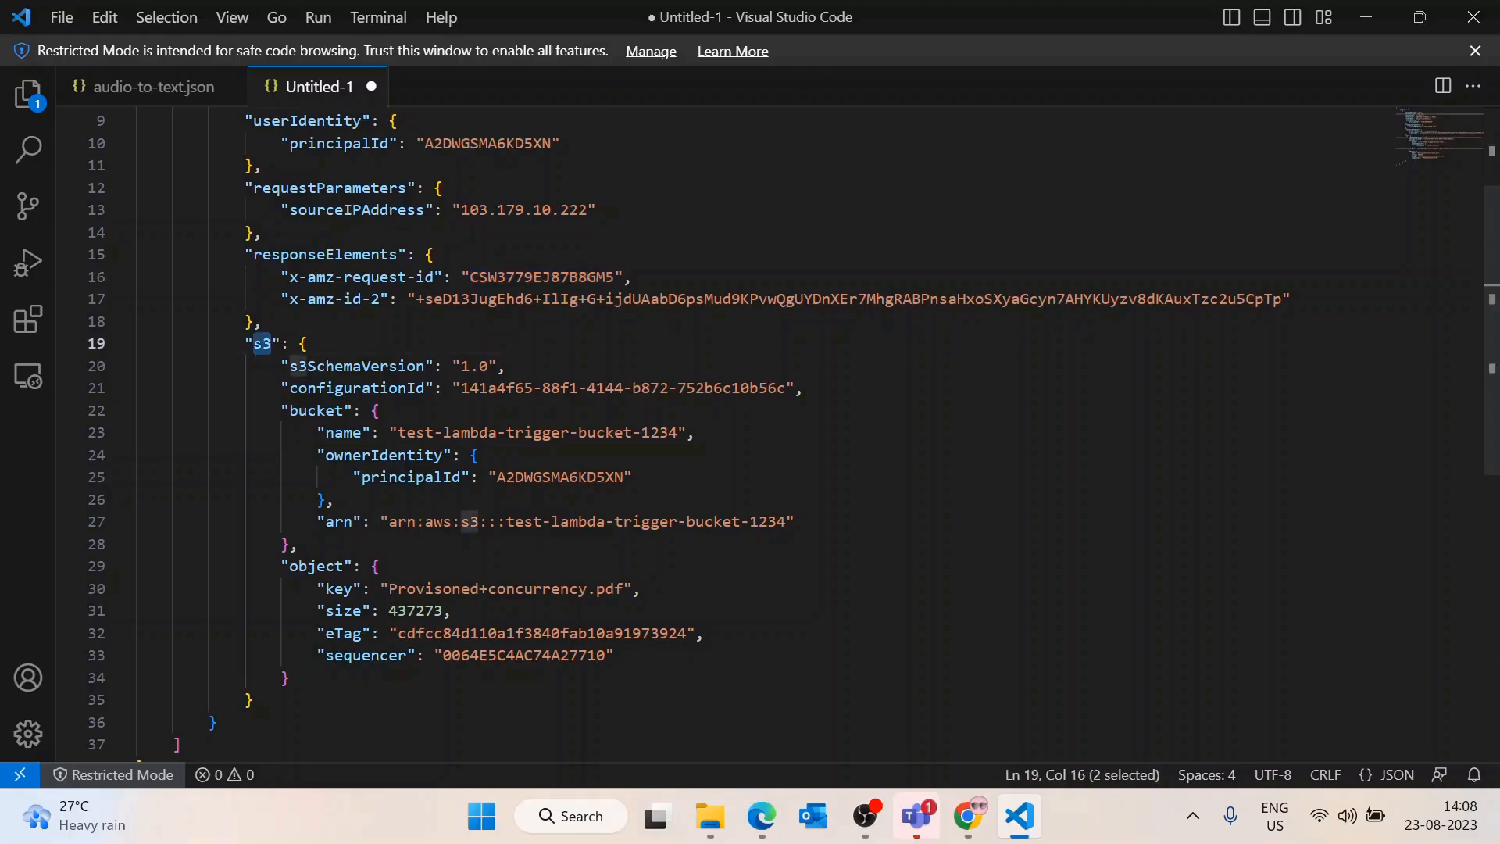
pyautogui.doubleClick(362, 367)
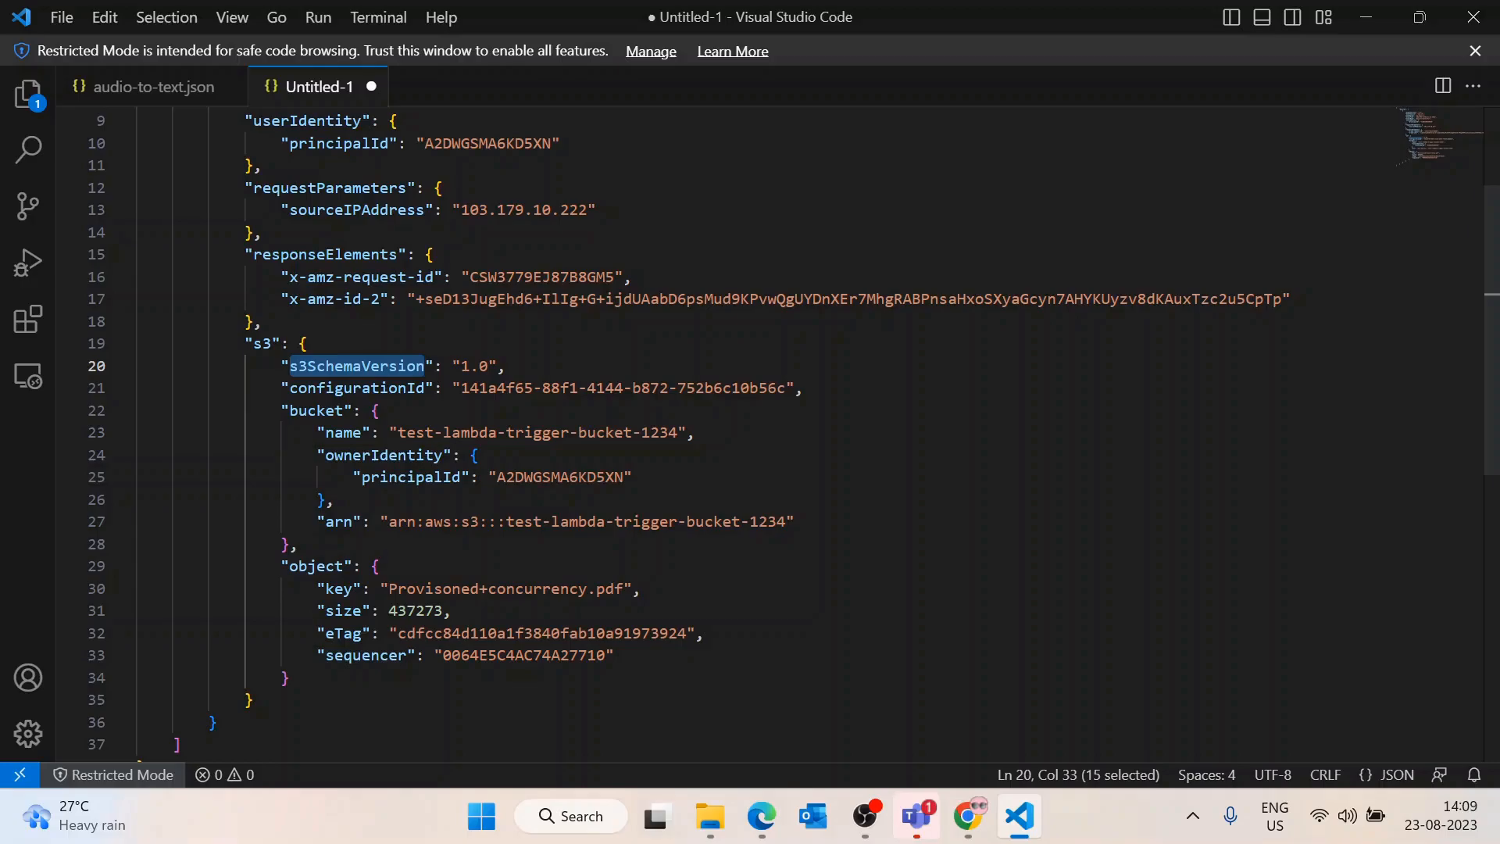
pyautogui.click(343, 387)
pyautogui.doubleClick(344, 388)
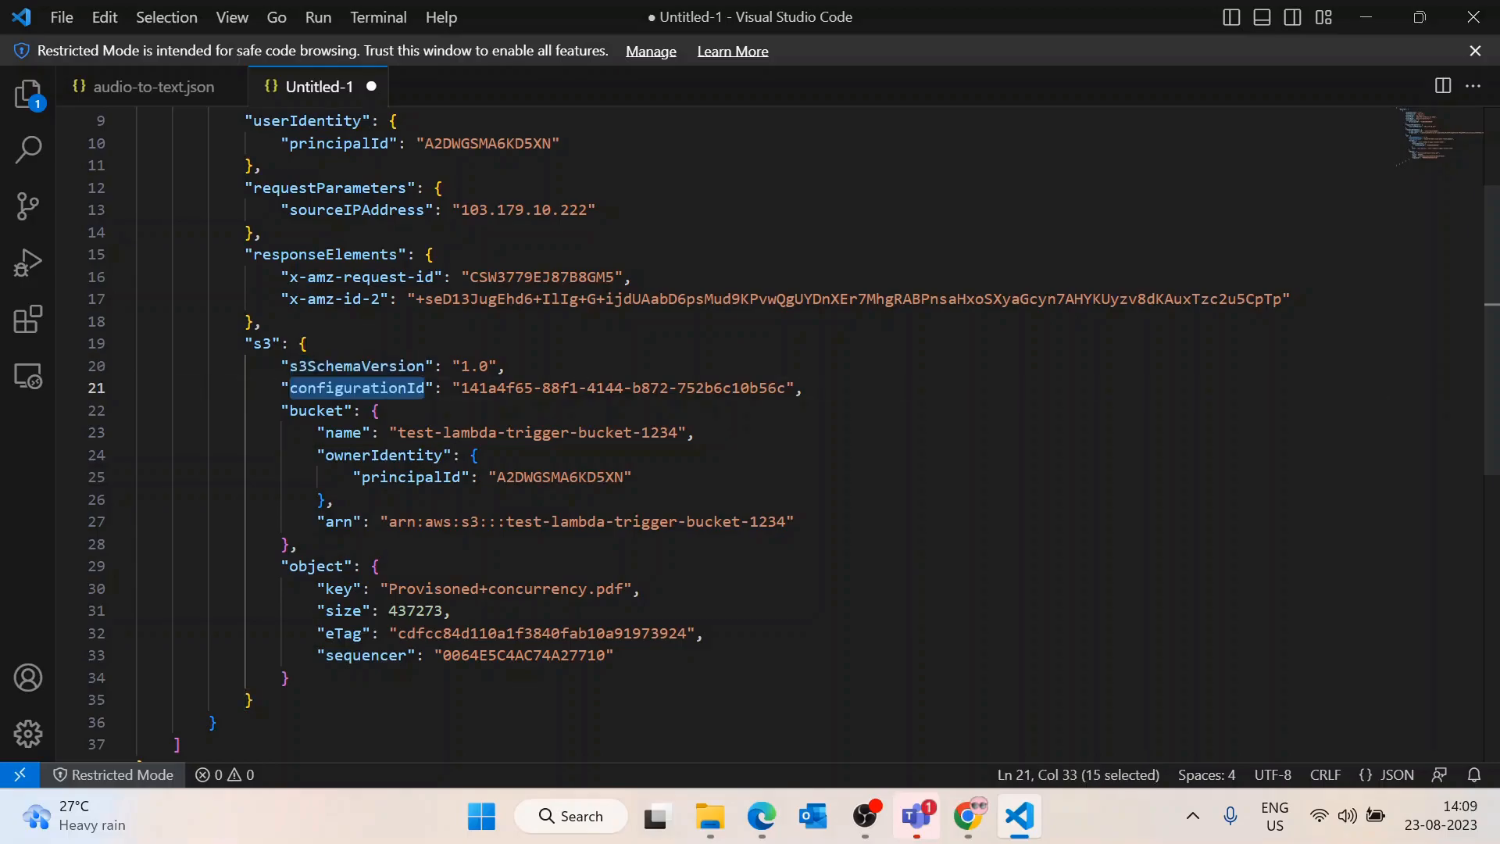
pyautogui.click(786, 387)
pyautogui.moveTo(786, 388); pyautogui.dragTo(461, 387)
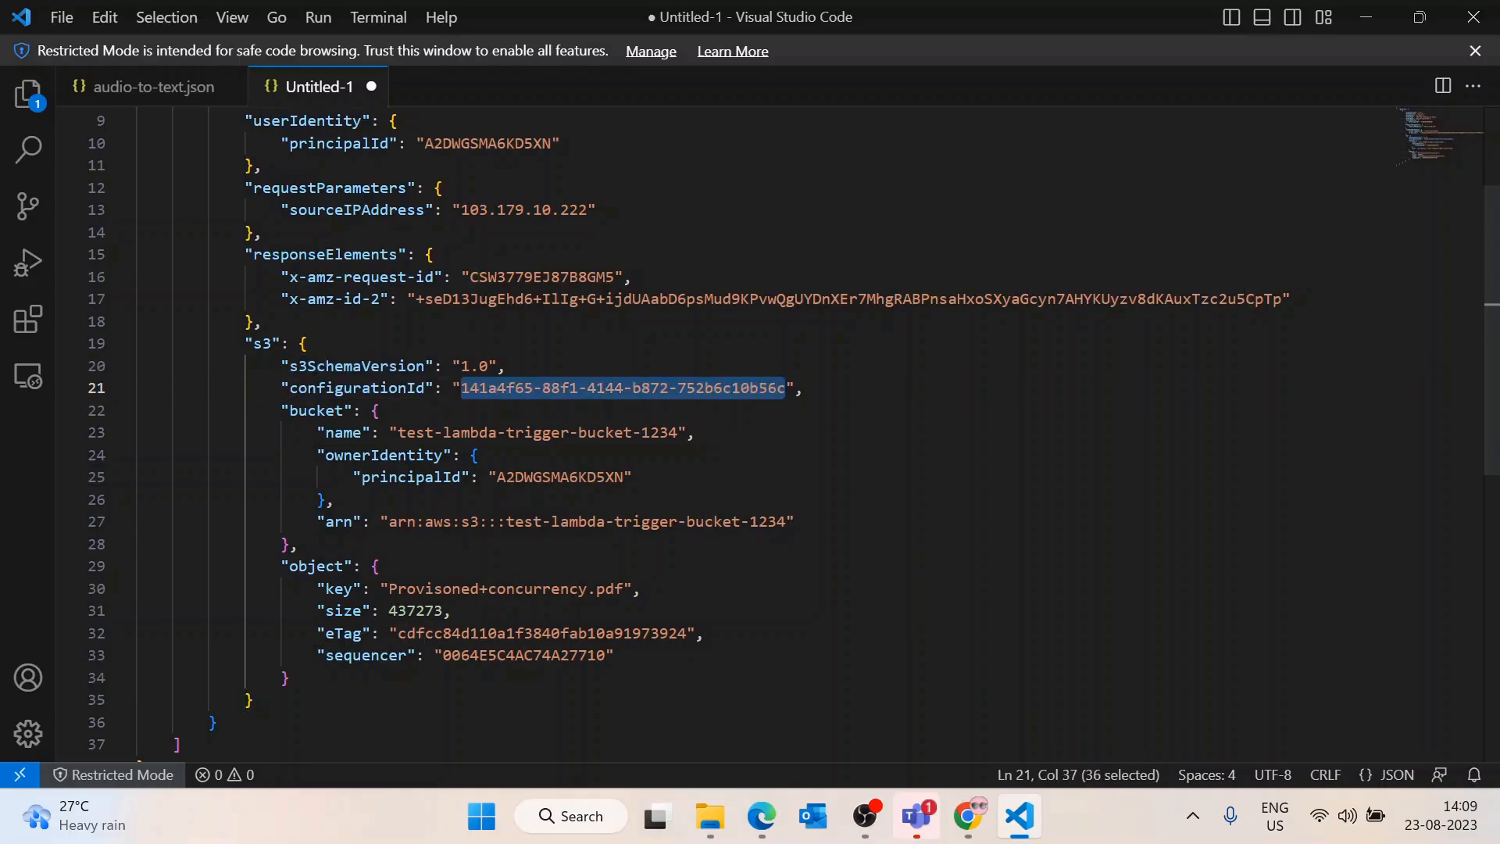
# Examine the bucket object's name, ownerIdentity principalId and arn values
pyautogui.doubleClick(344, 411)
pyautogui.moveTo(397, 432); pyautogui.dragTo(687, 432)
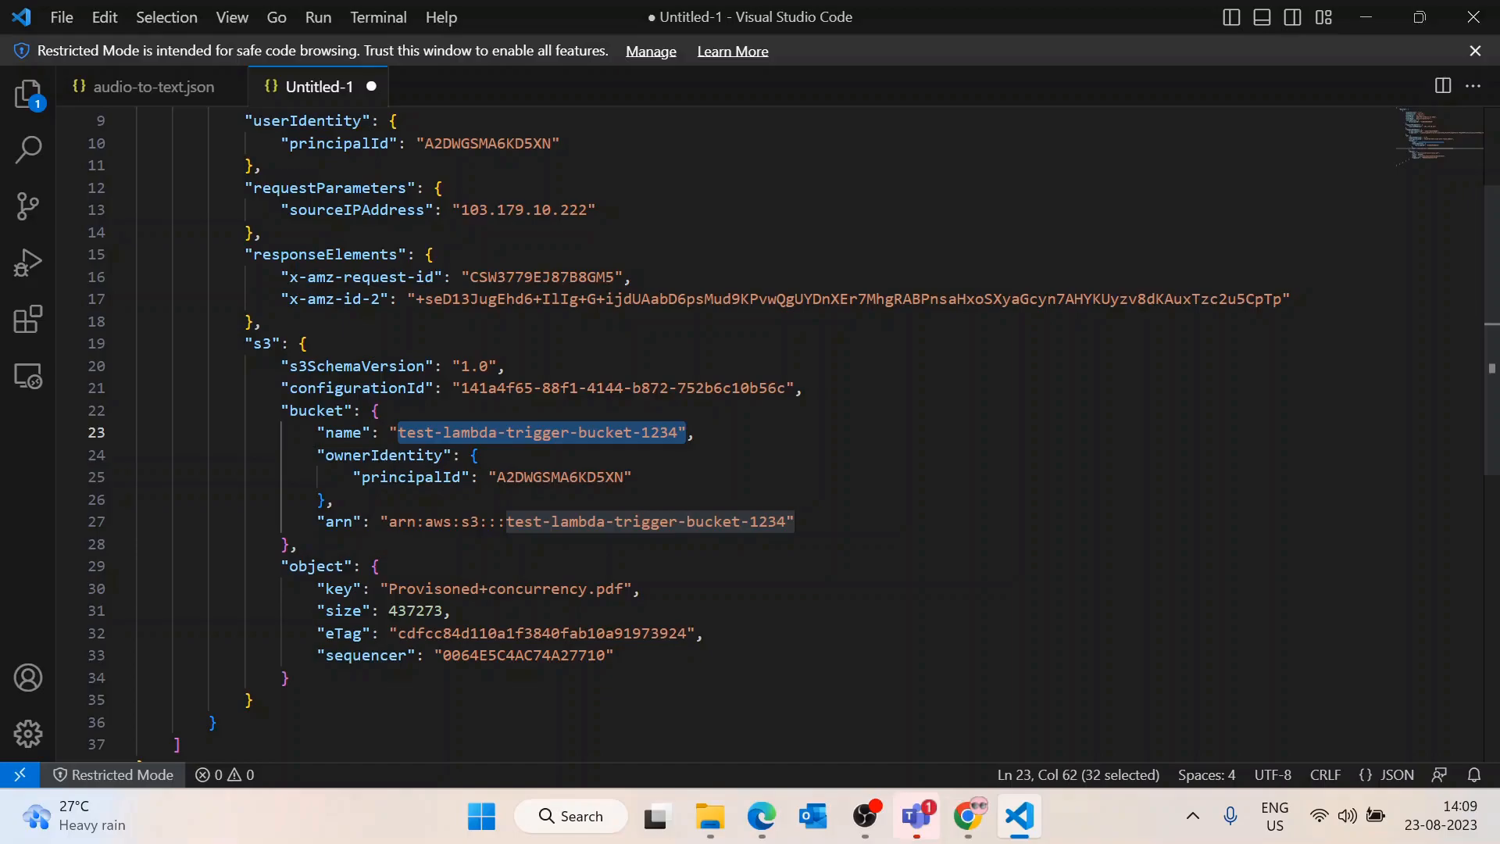
pyautogui.doubleClick(560, 477)
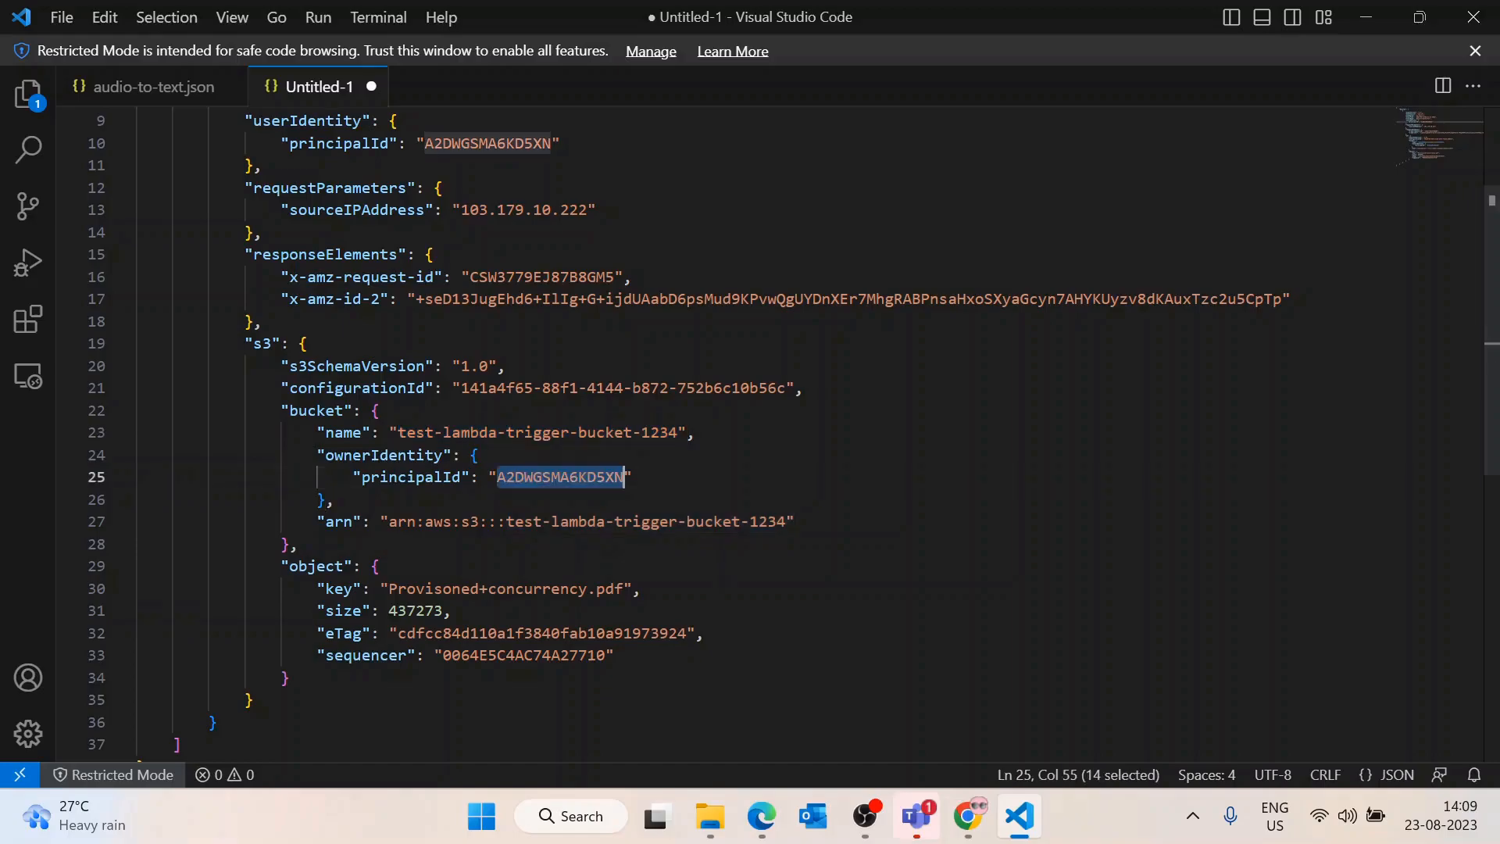
pyautogui.scroll(-2, 751, 429)
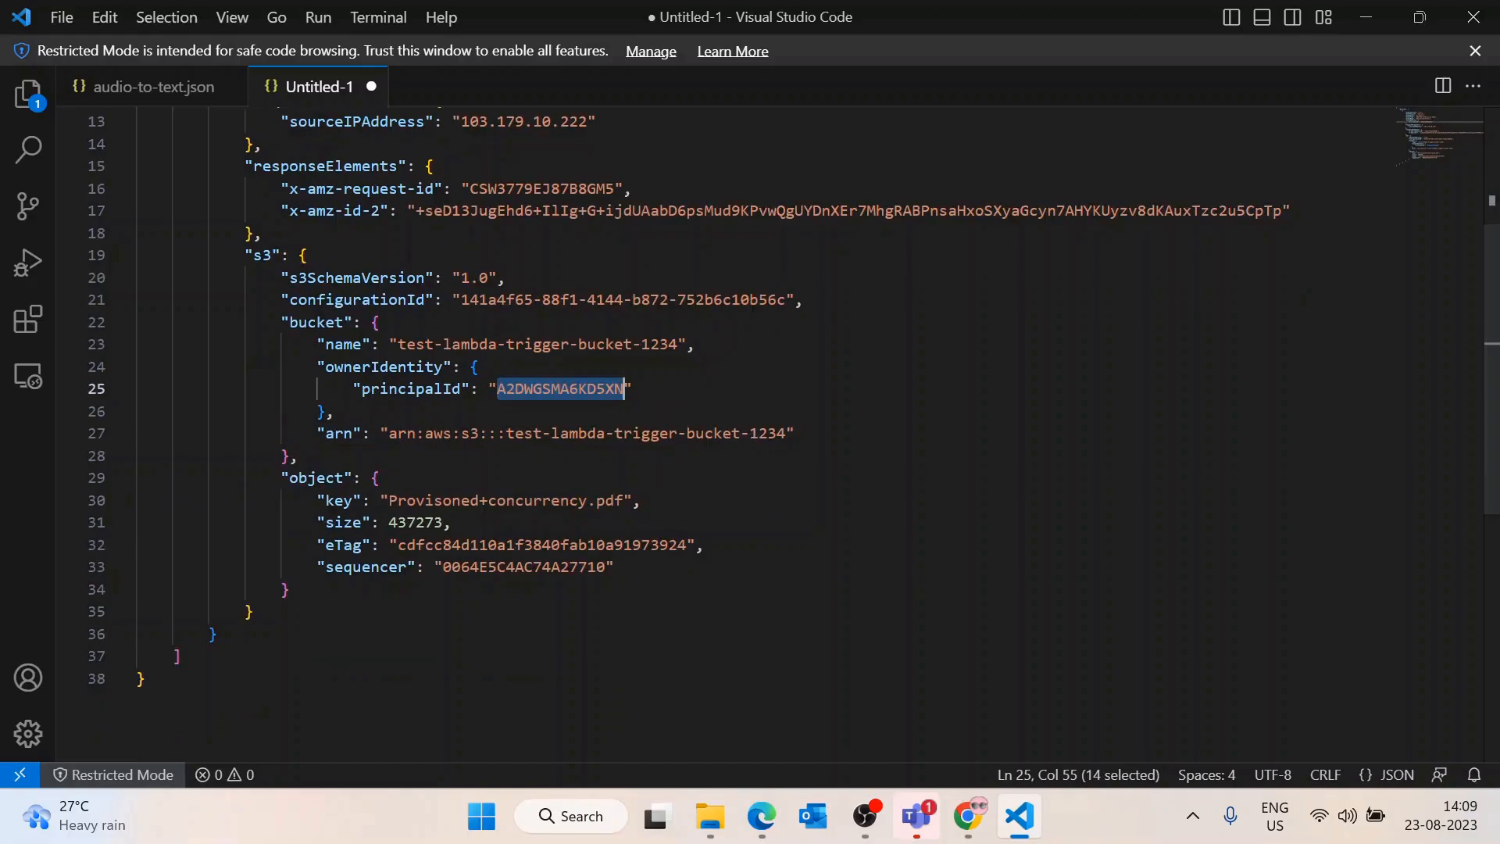
pyautogui.moveTo(389, 433); pyautogui.dragTo(786, 433)
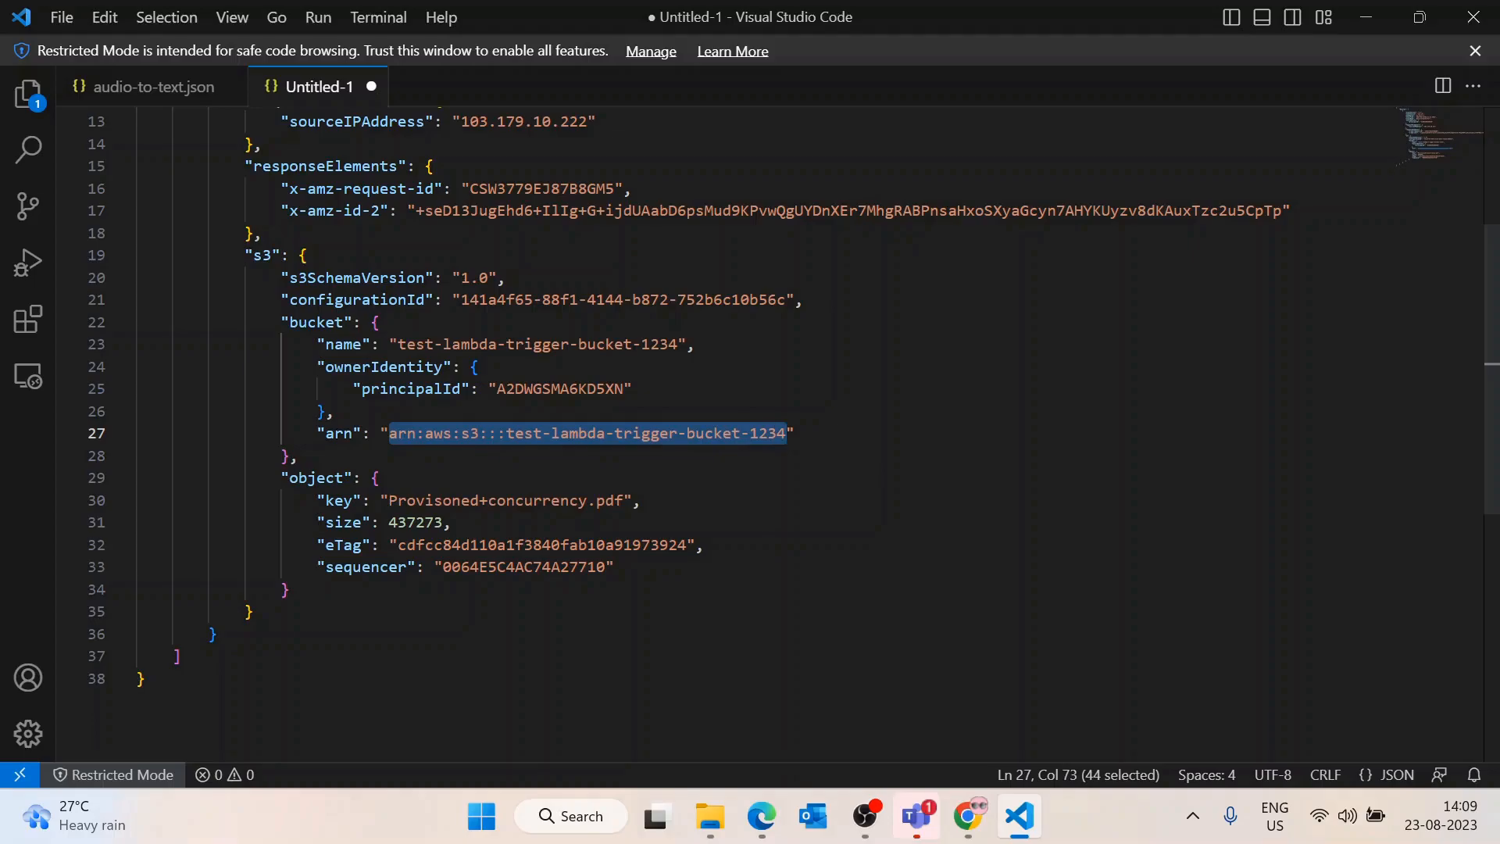
# Examine the object section of the s3 data and its key value holding the uploaded file's name
pyautogui.doubleClick(316, 479)
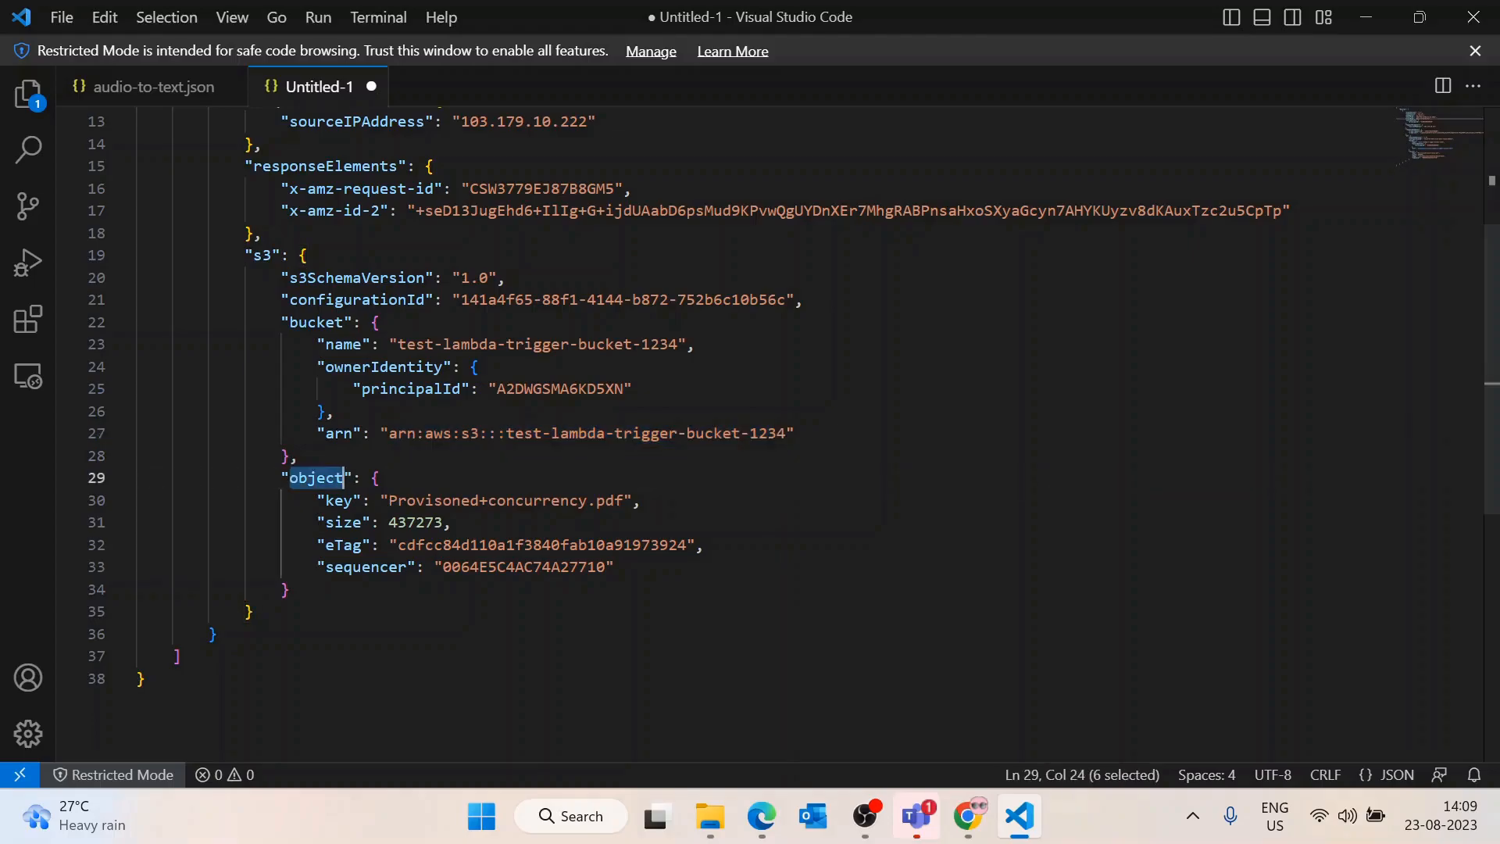
pyautogui.doubleClick(343, 500)
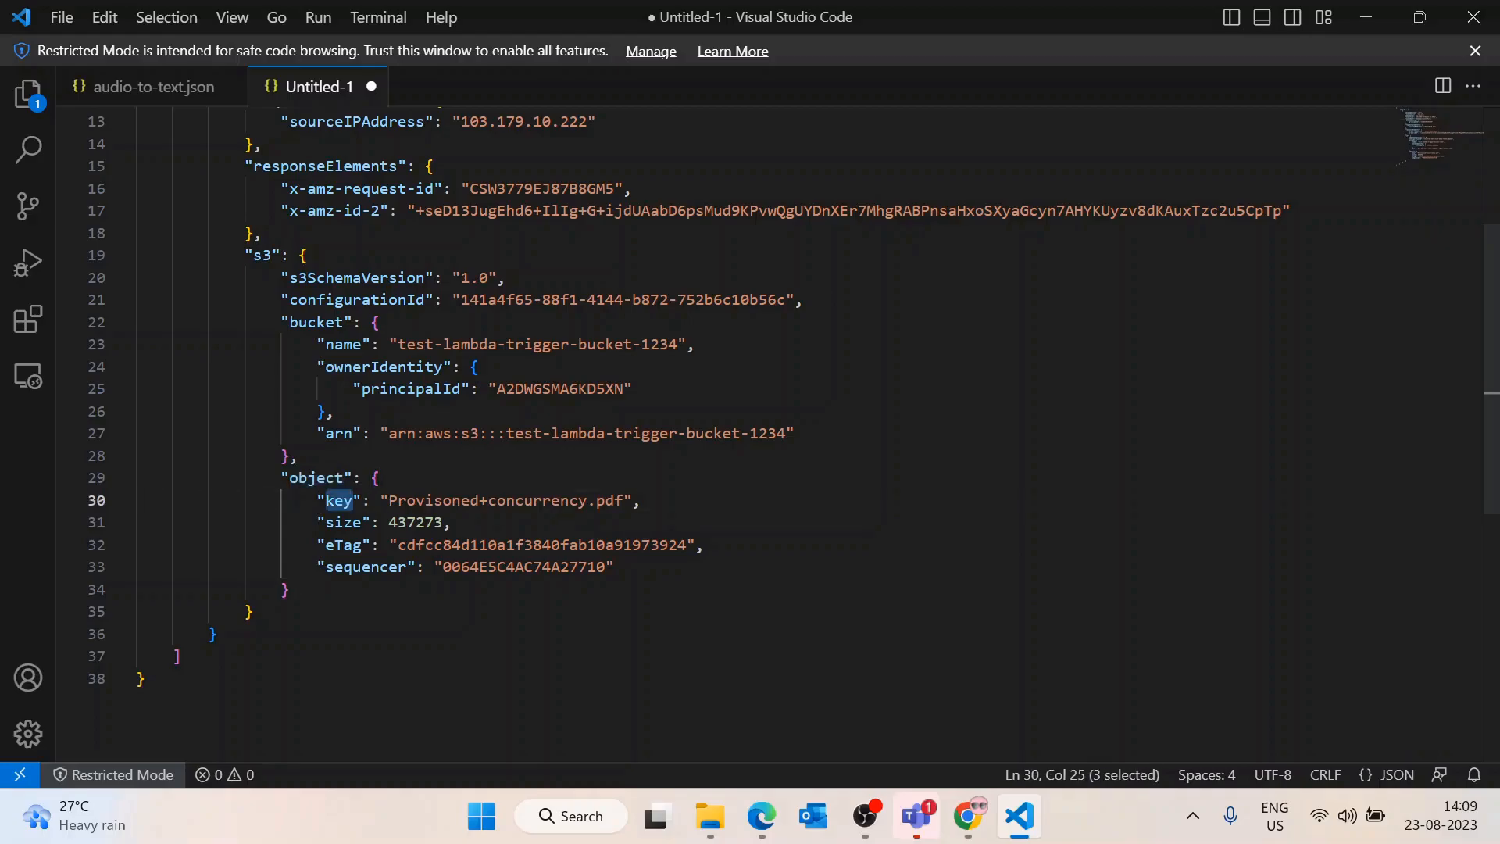
pyautogui.moveTo(624, 501); pyautogui.dragTo(397, 501)
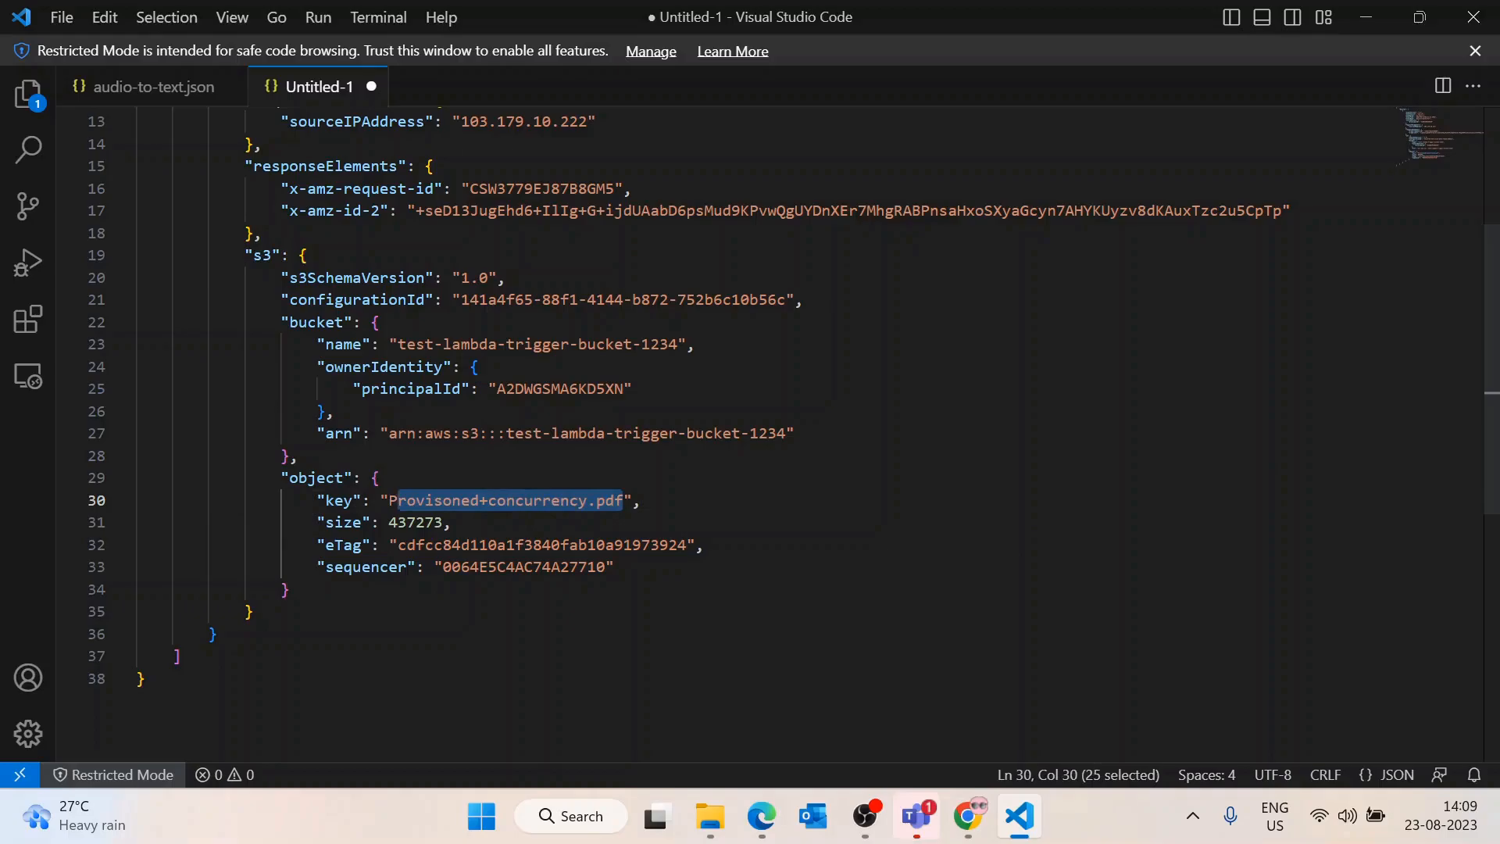
# Examine the object's size and eTag values and its sequencer field in the event JSON
pyautogui.doubleClick(343, 523)
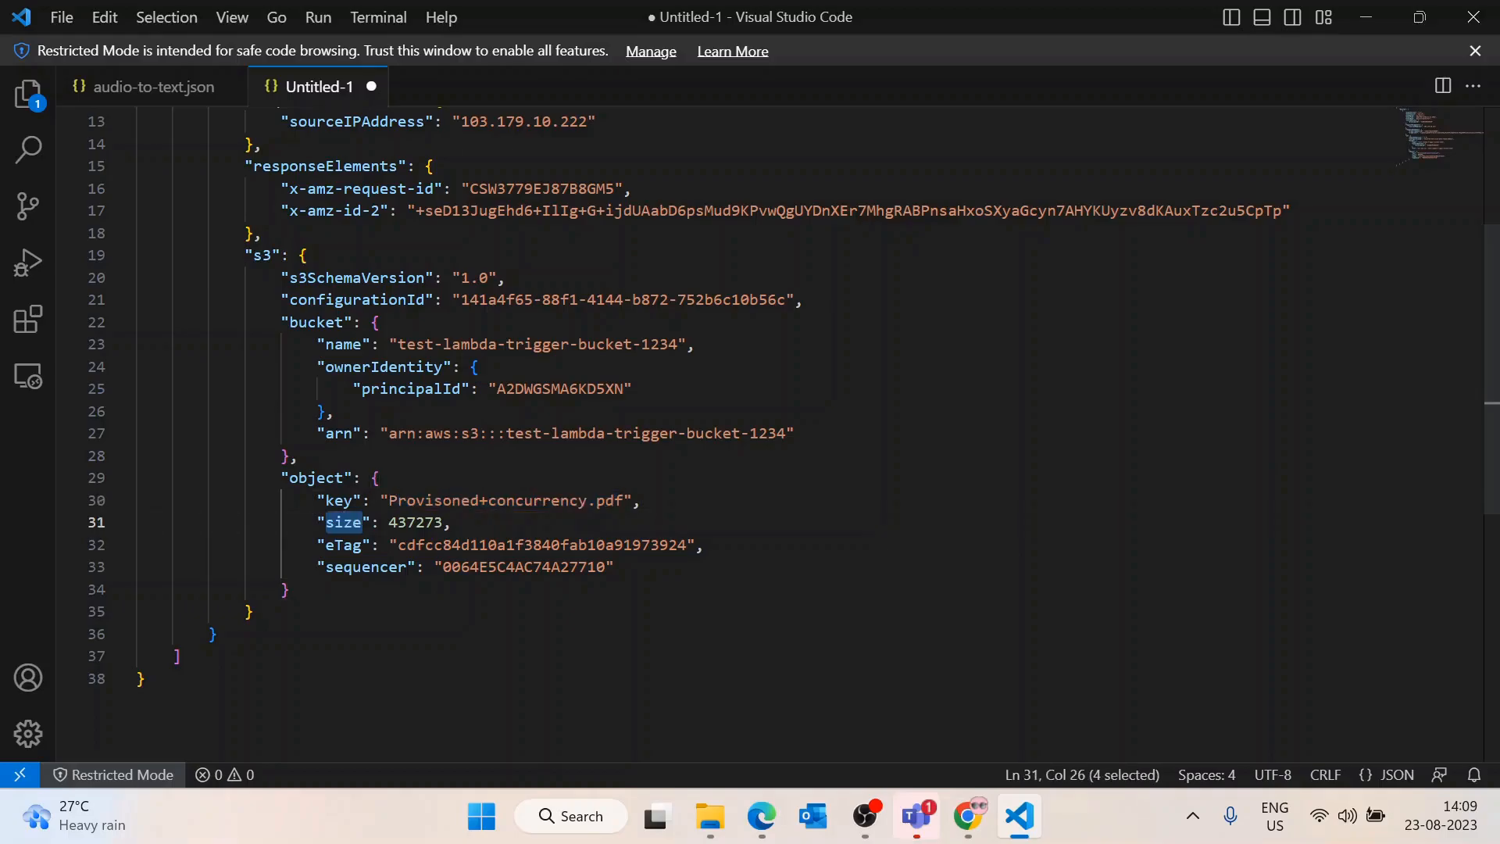
pyautogui.doubleClick(416, 523)
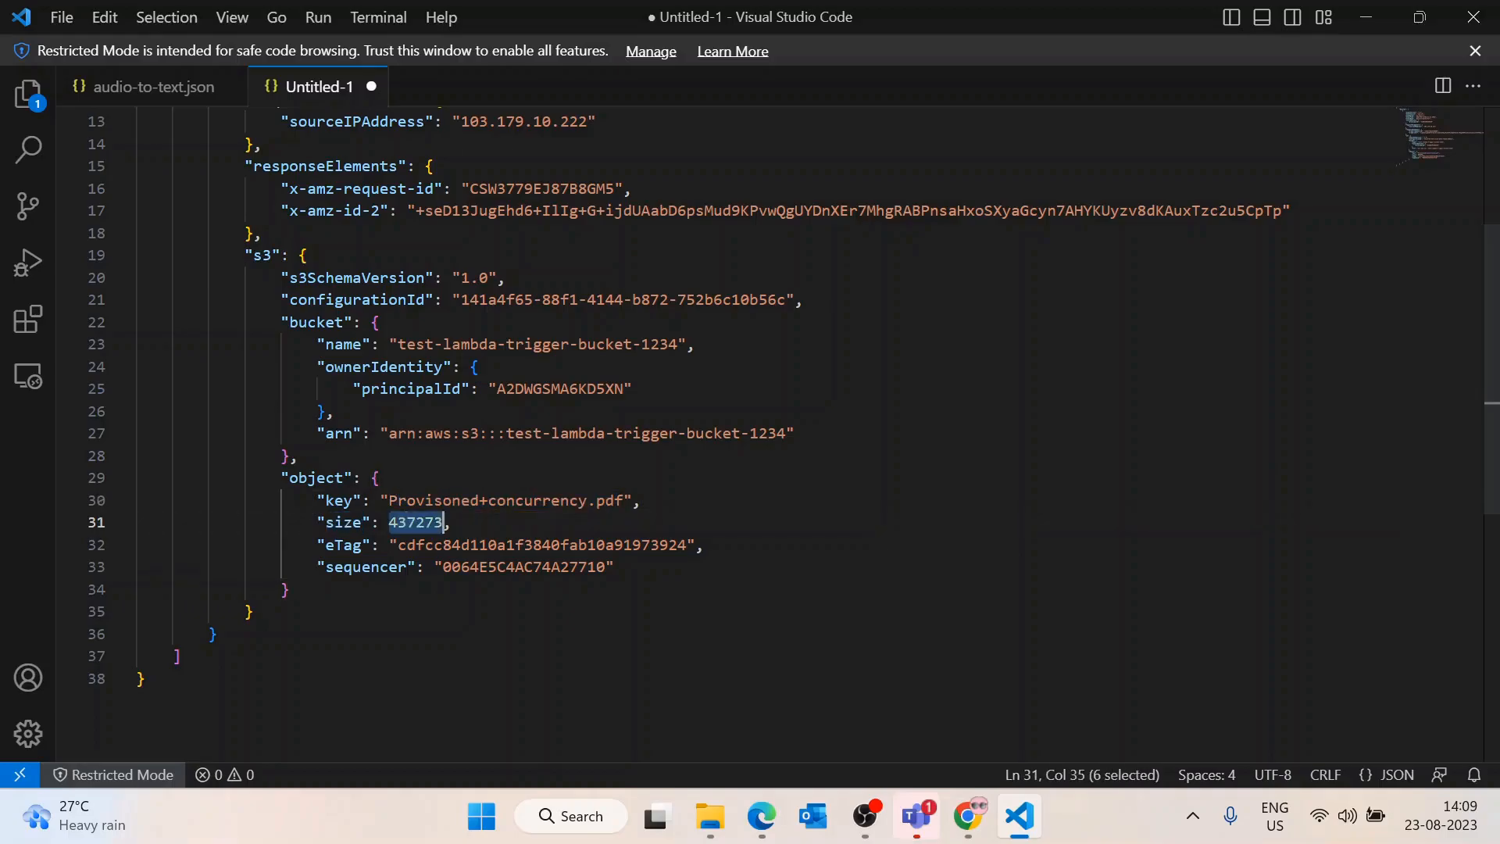
pyautogui.doubleClick(344, 545)
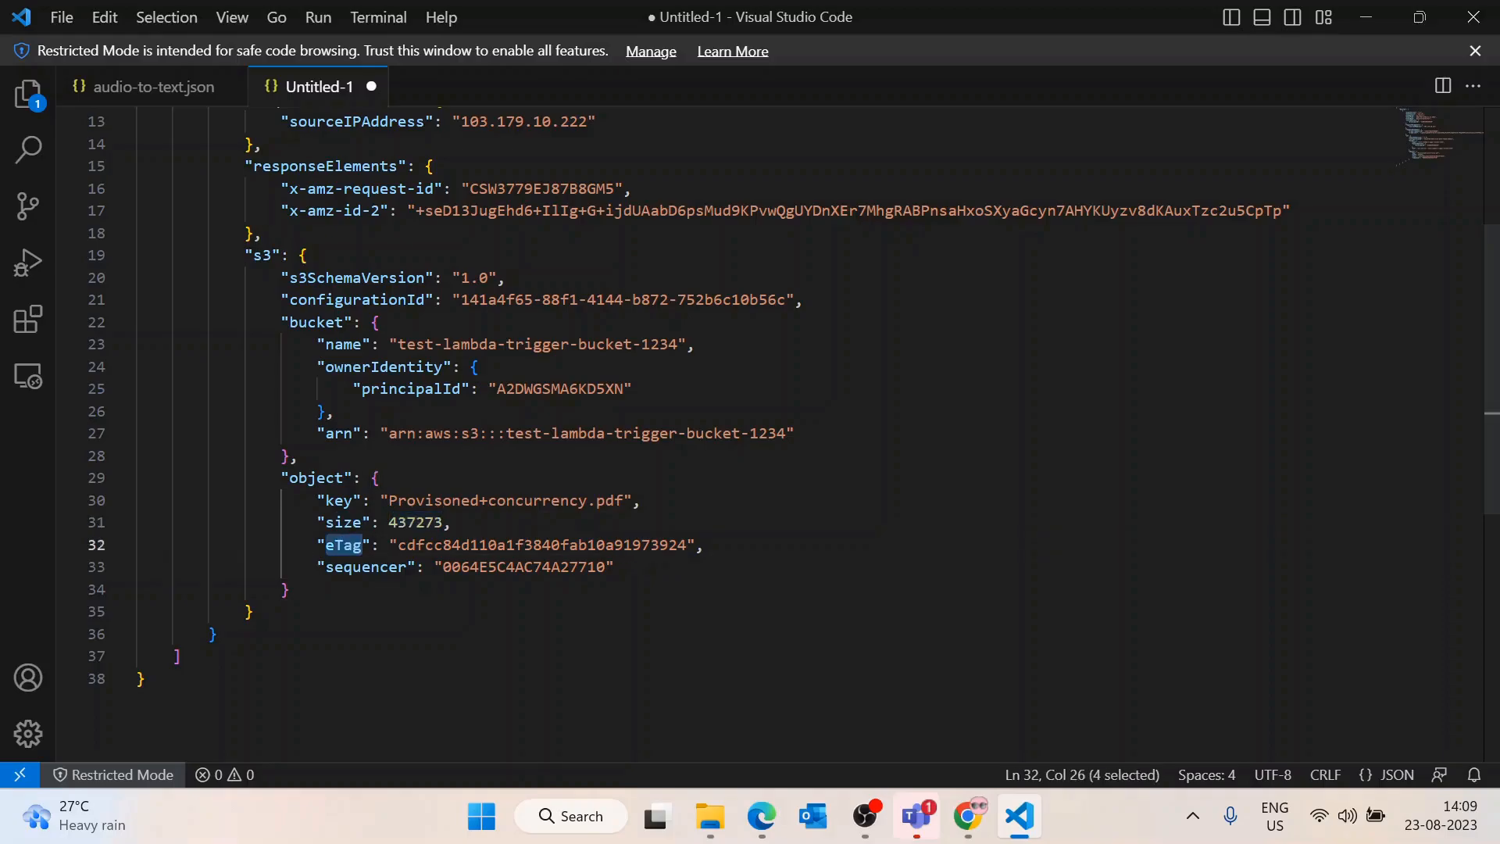
pyautogui.doubleClick(539, 546)
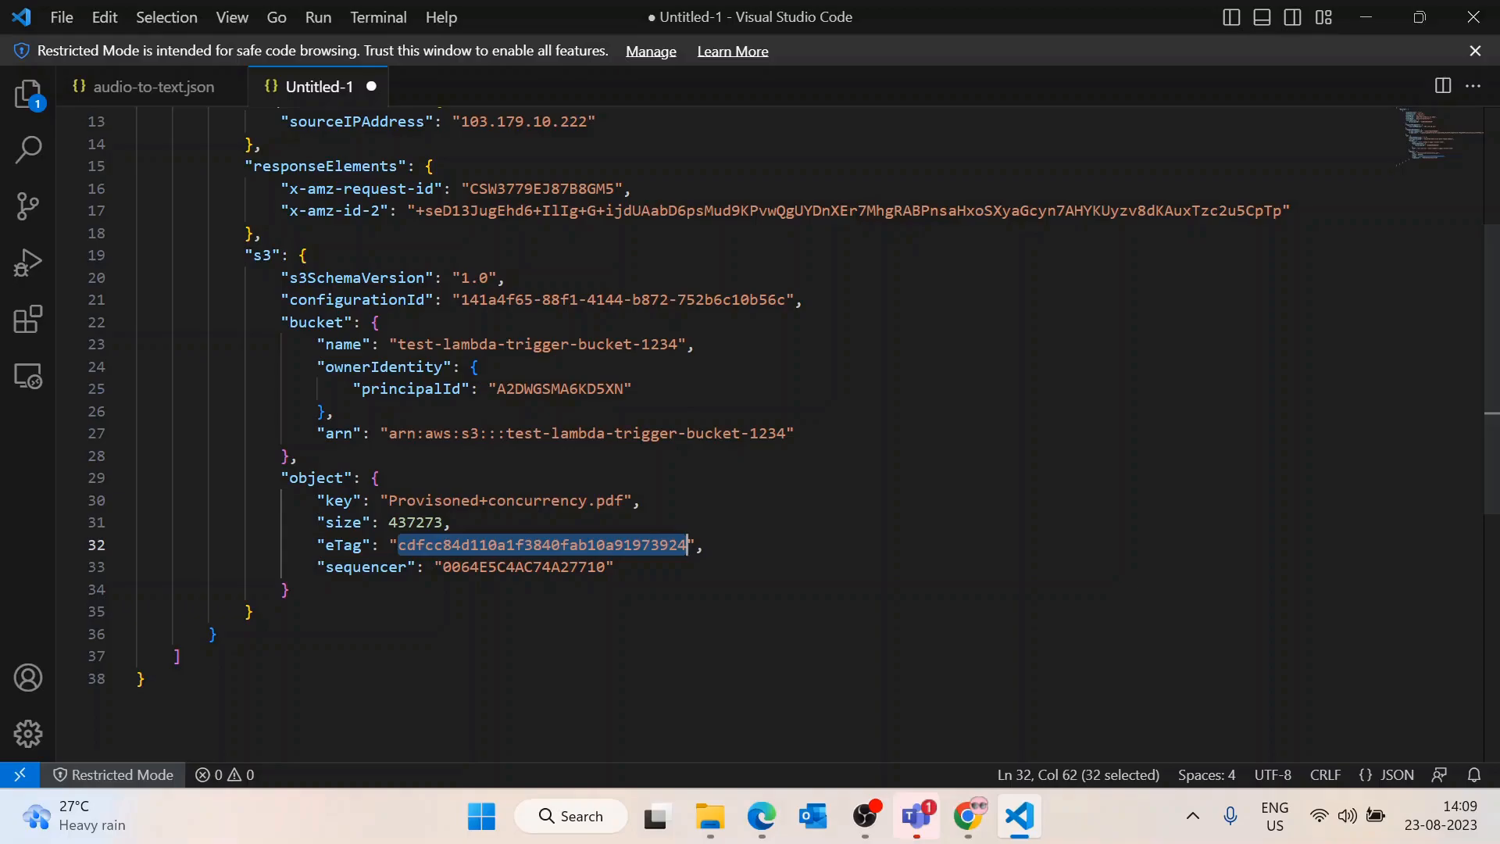
pyautogui.scroll(-1, 770, 433)
pyautogui.doubleClick(366, 479)
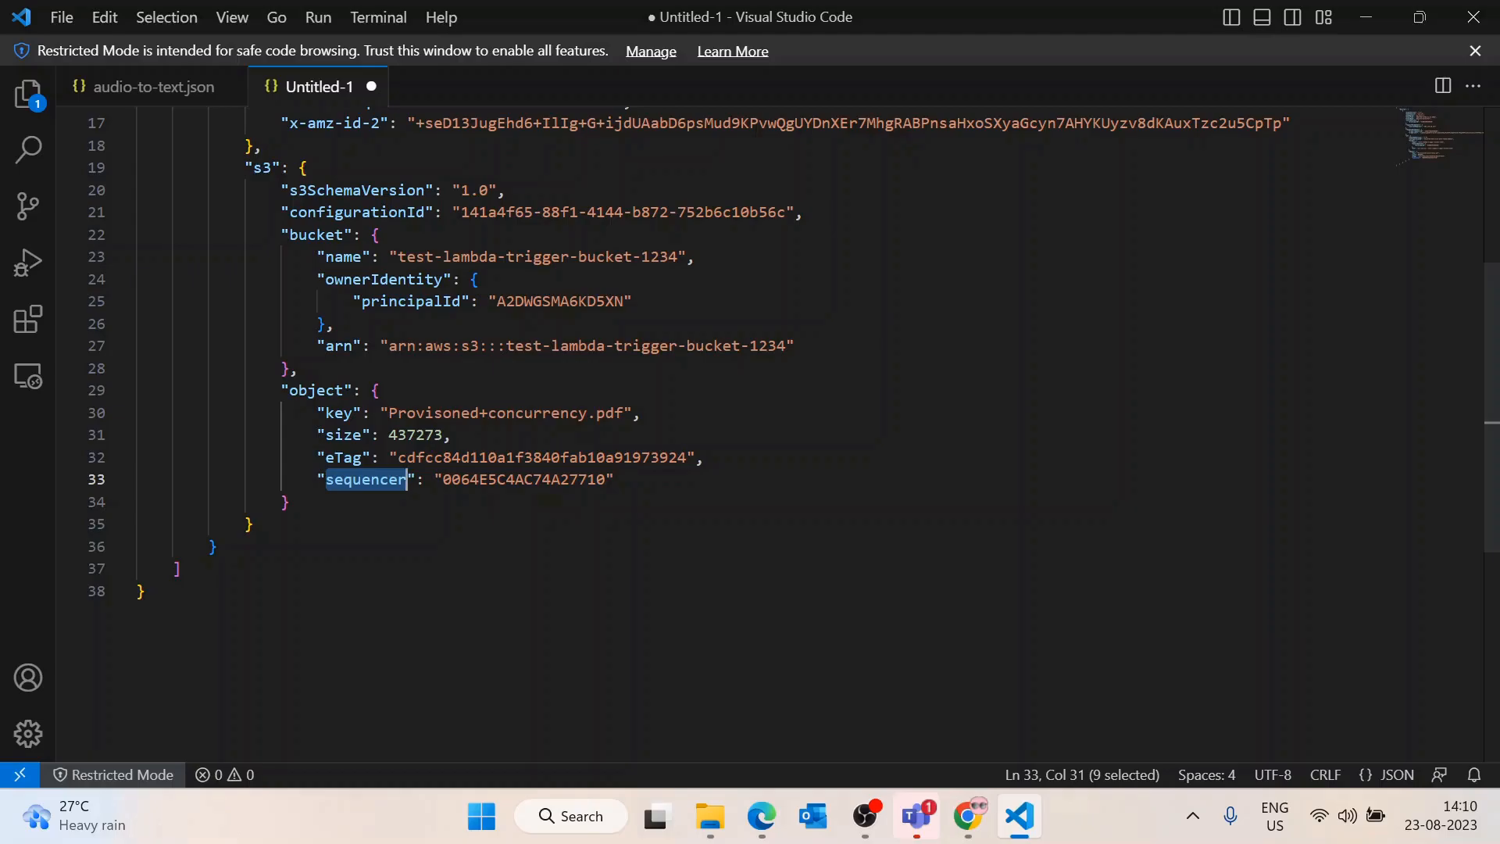
# Switch to Chrome and return to the s3-trigger Lambda function's overview with its S3 trigger
pyautogui.click(1376, 12)
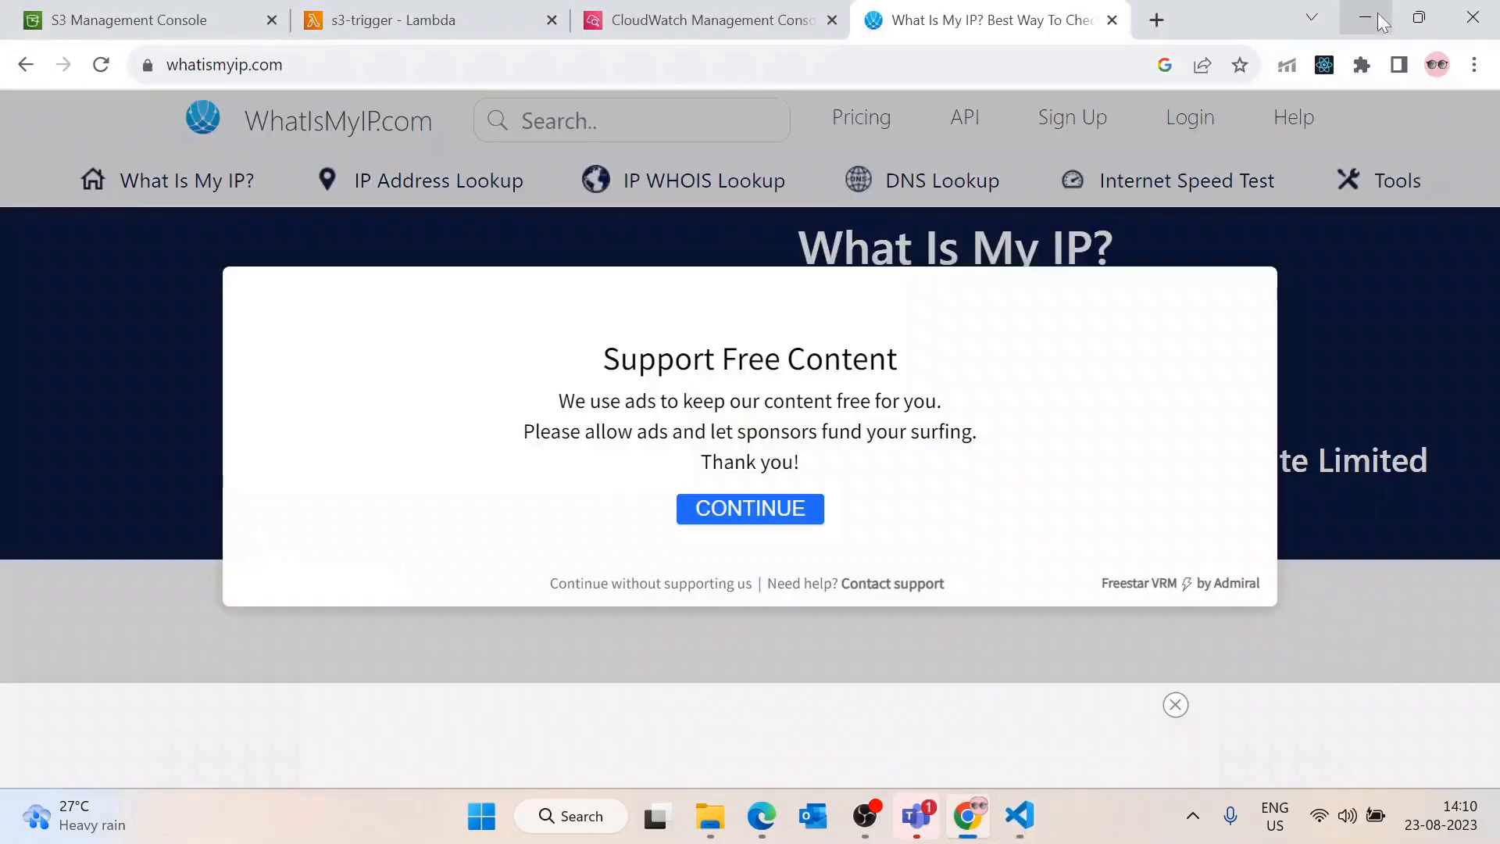
pyautogui.click(425, 22)
pyautogui.scroll(6, 469, 289)
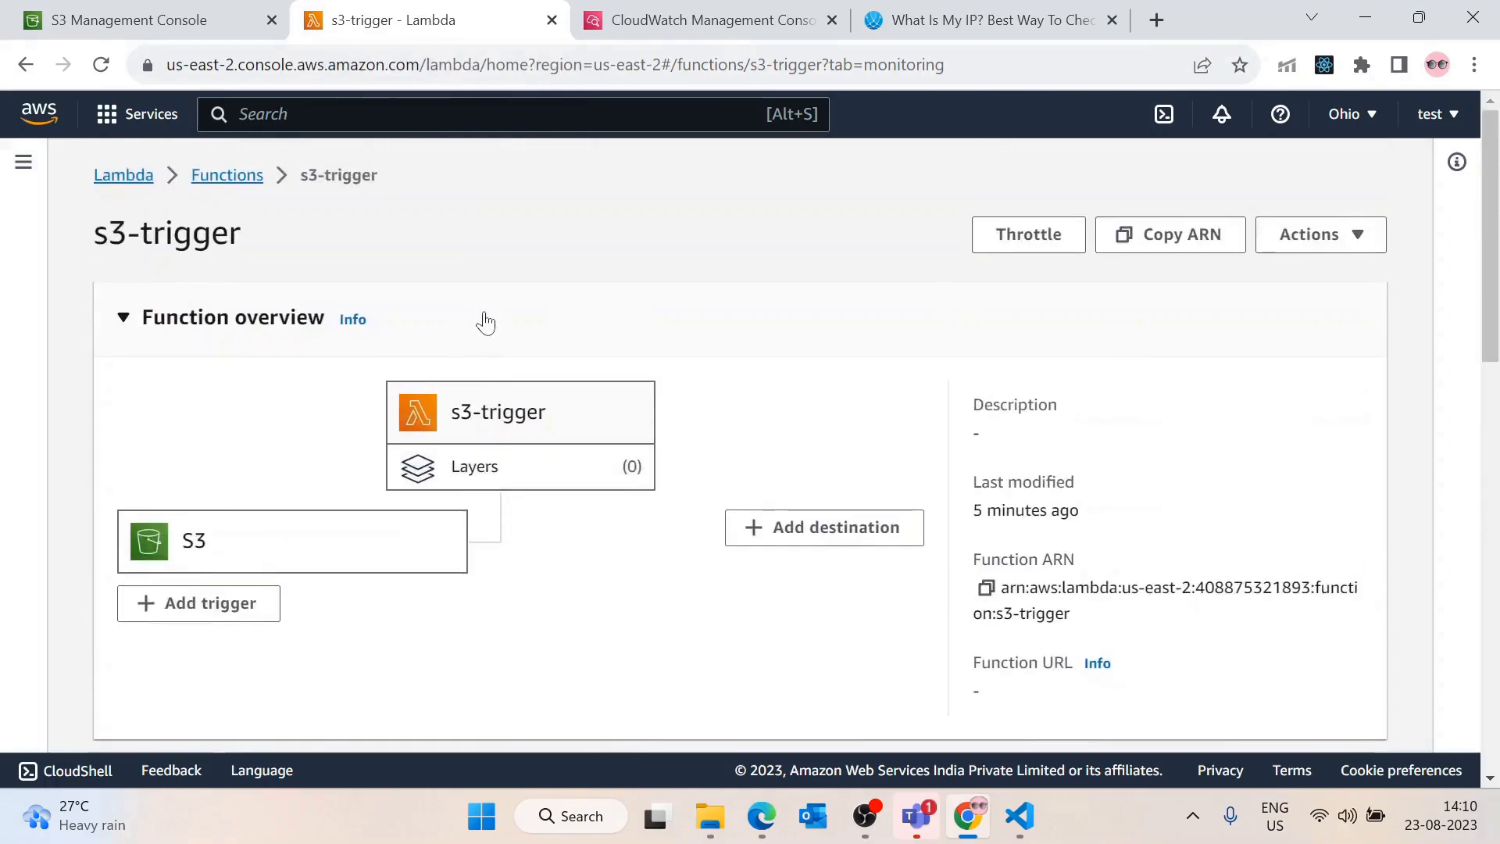